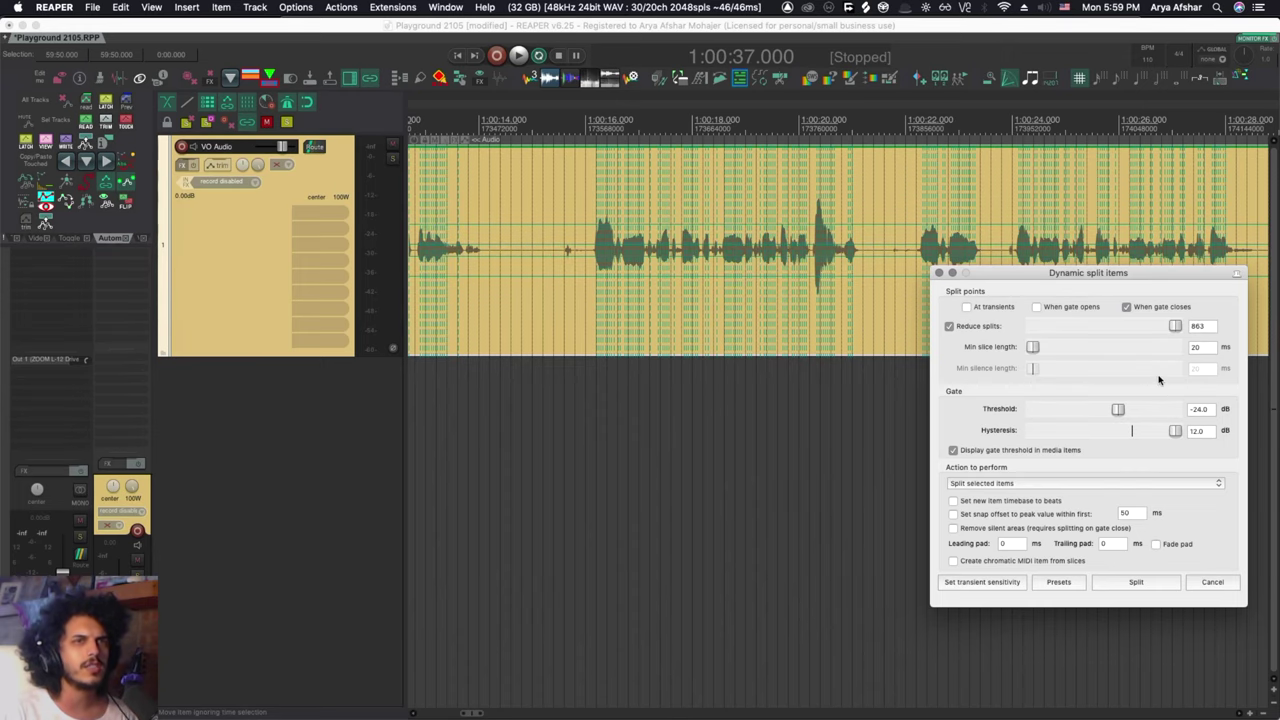
Lower the dynamic split gate threshold to -40 dB for the quiet speech, and move the dialog clear of the waveform.
scroll(530, 241, down, 5)
scroll(568, 246, right, 10)
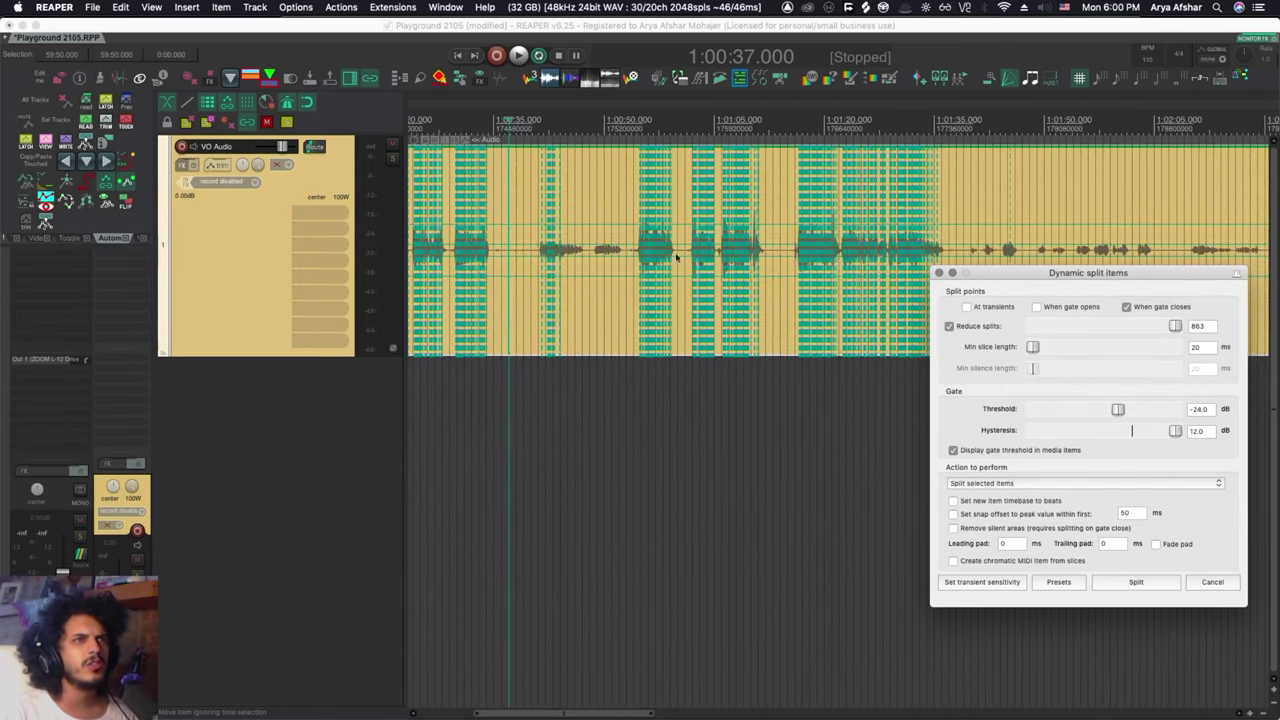
scroll(717, 255, up, 4)
scroll(717, 255, up, 3)
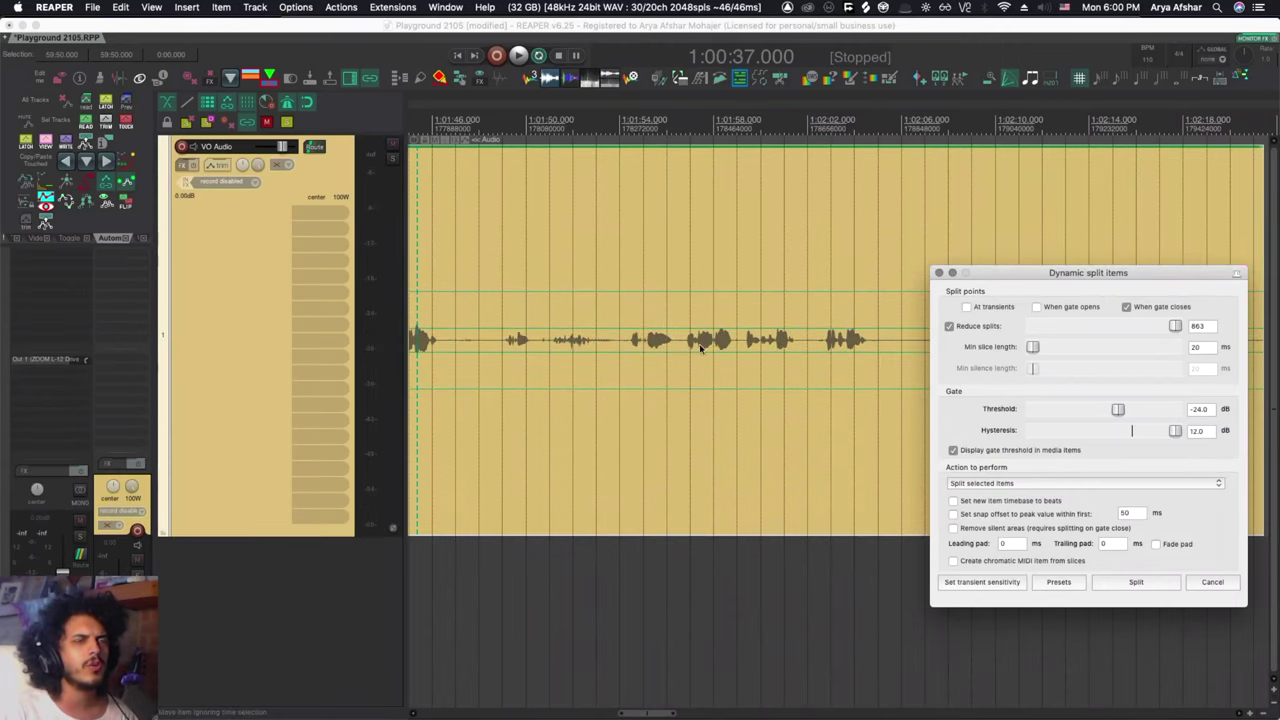
scroll(720, 300, right, 3)
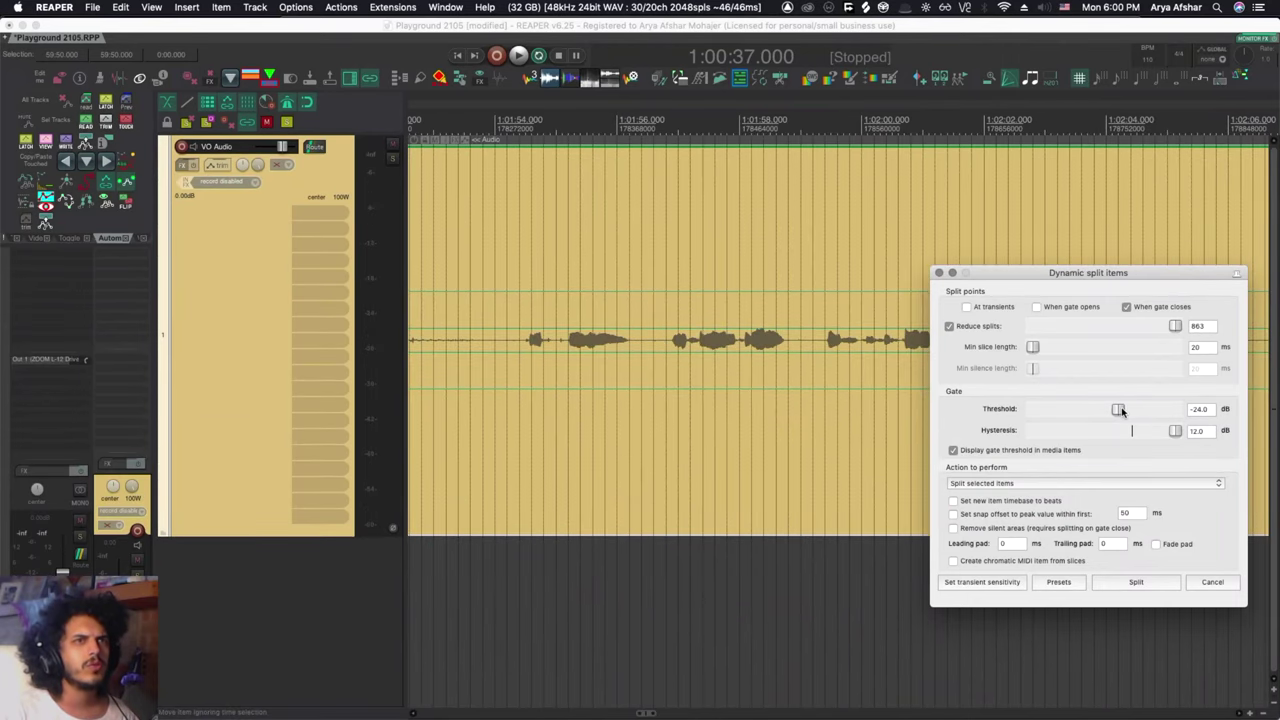
drag(1121, 410, 1114, 409)
scroll(866, 349, up, 2)
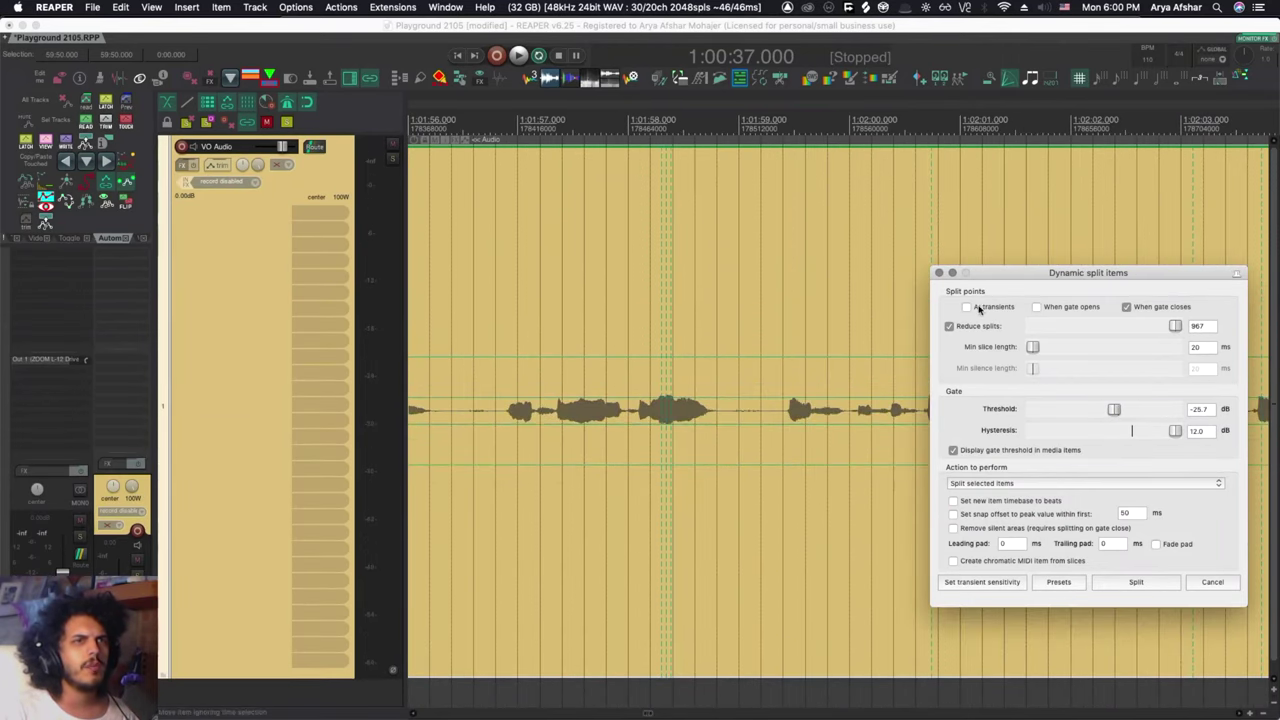
drag(1013, 275, 1066, 88)
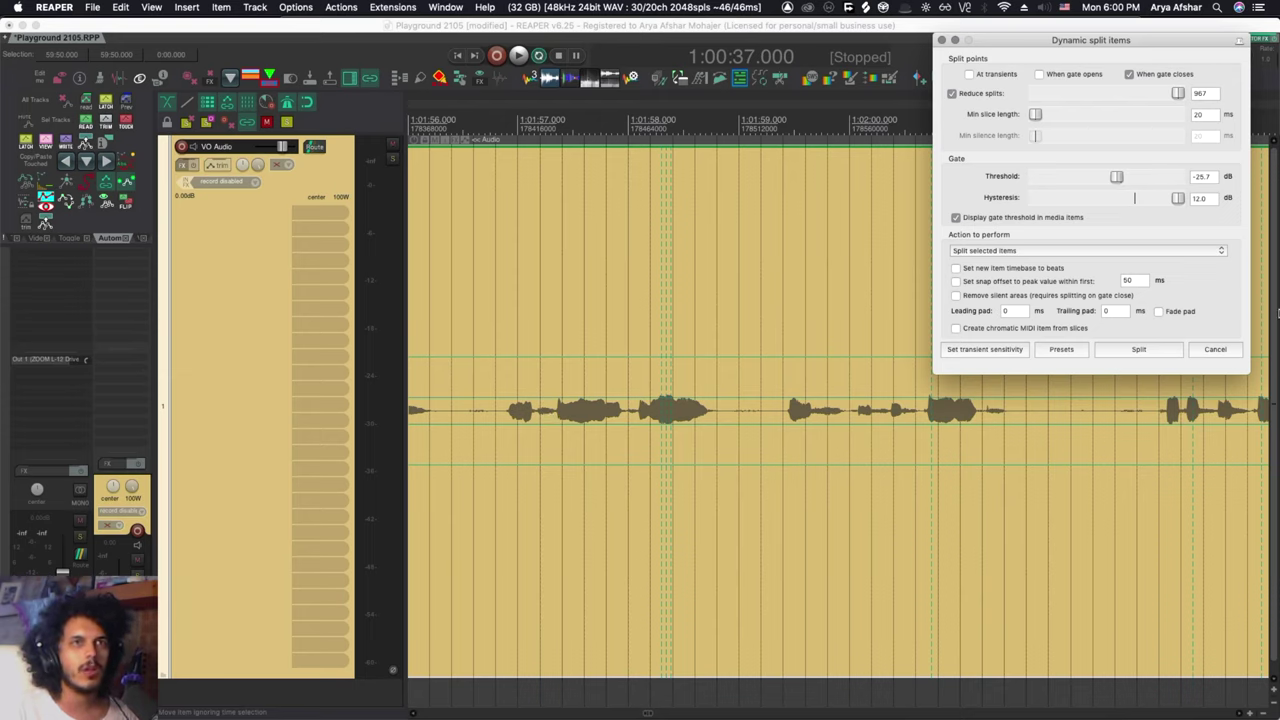
drag(1117, 181, 1086, 183)
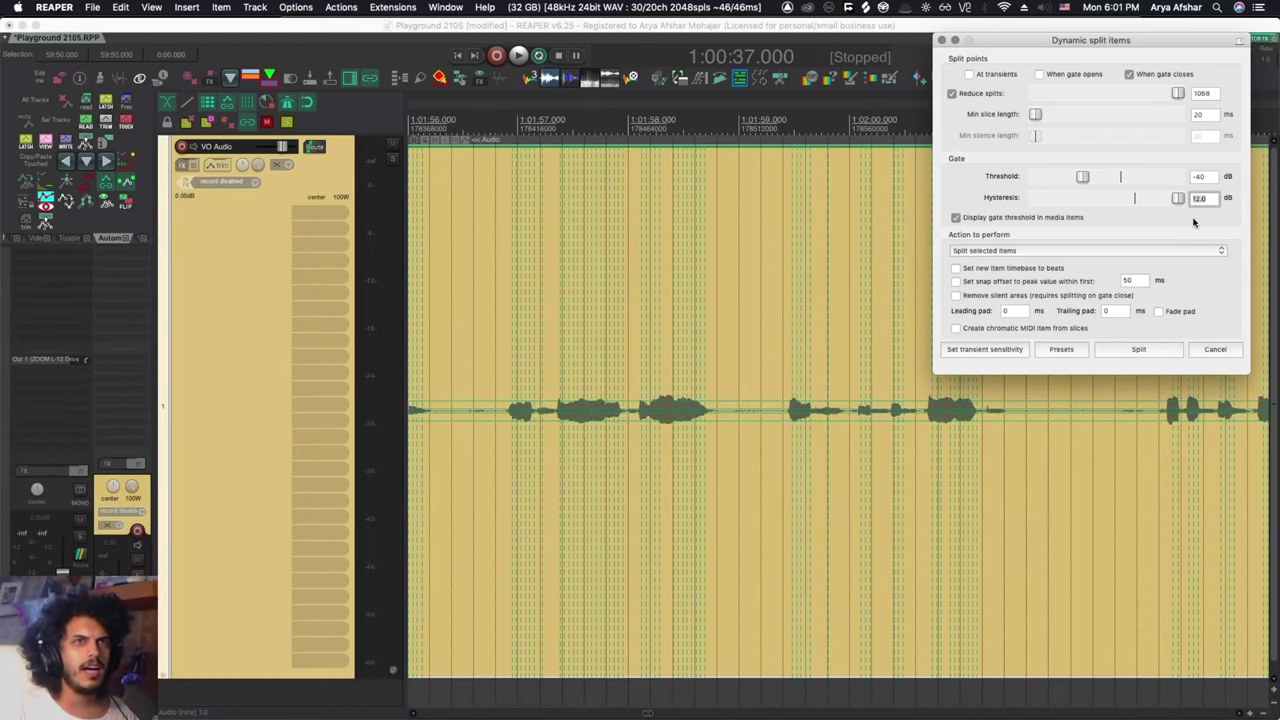
Enable removal of silent areas and set the gate hysteresis to -10.0 dB.
scroll(578, 438, down, 3)
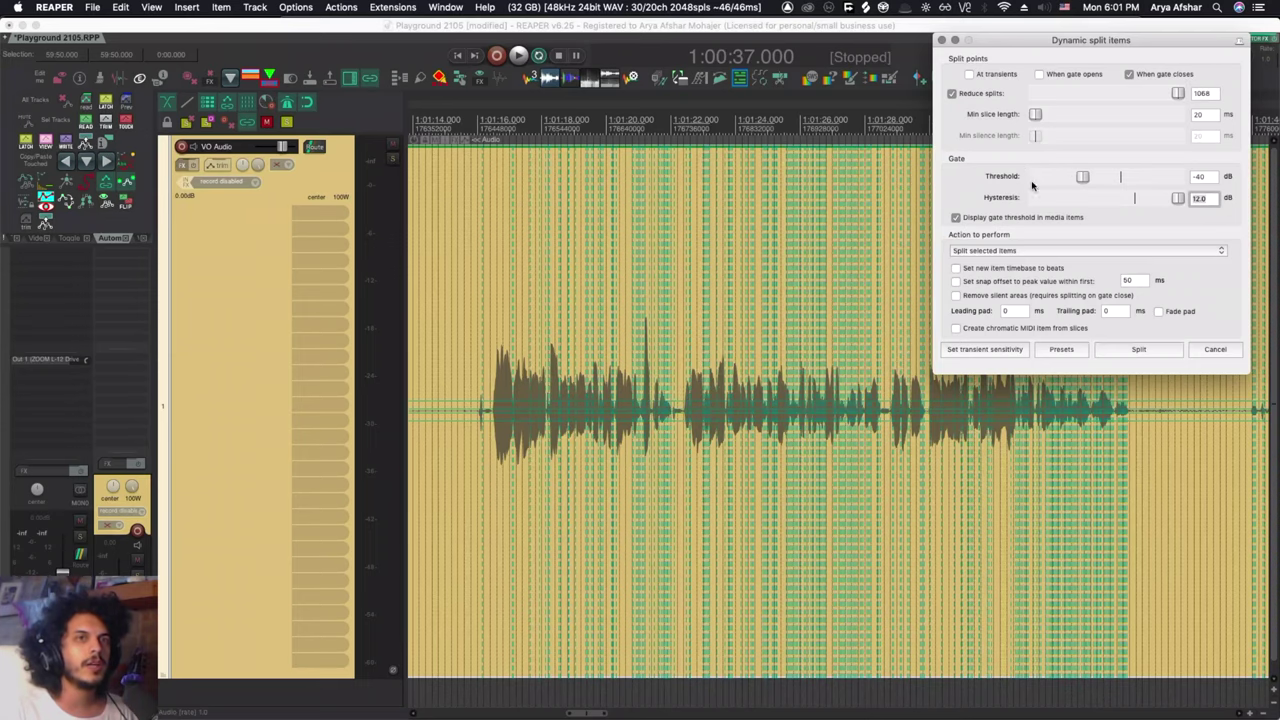
click(956, 296)
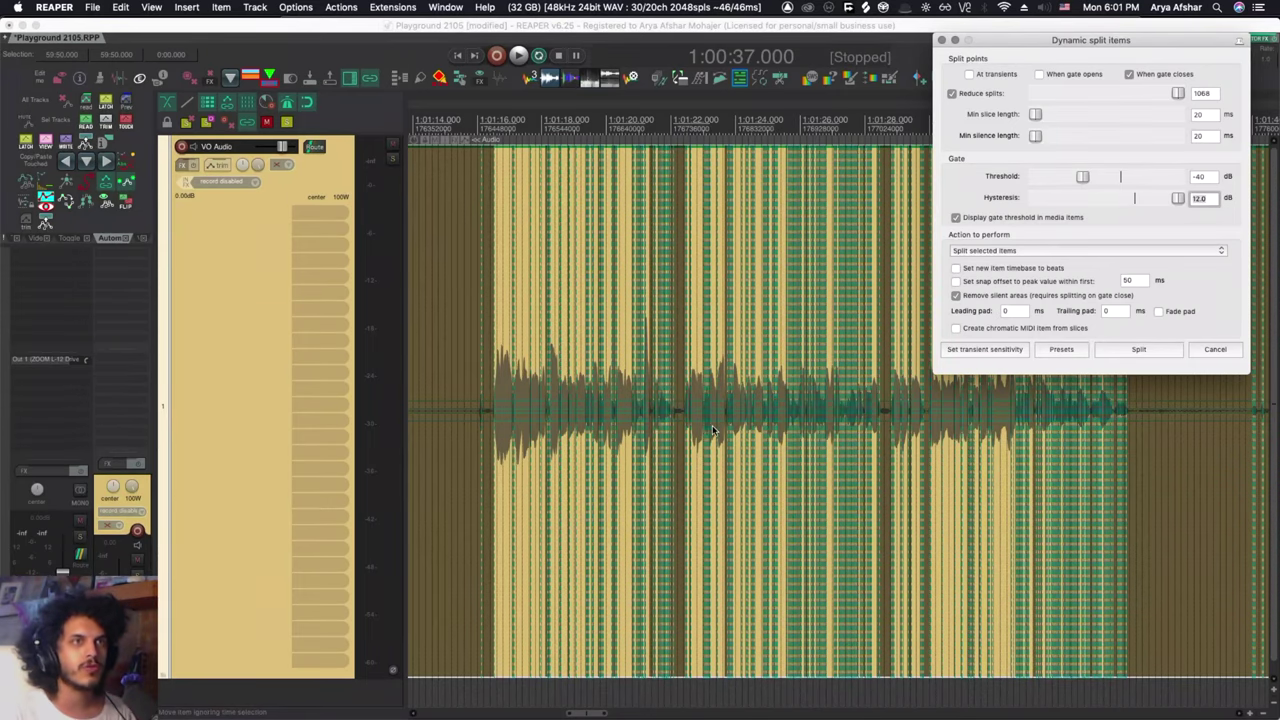
scroll(808, 386, down, 3)
drag(1178, 198, 1136, 201)
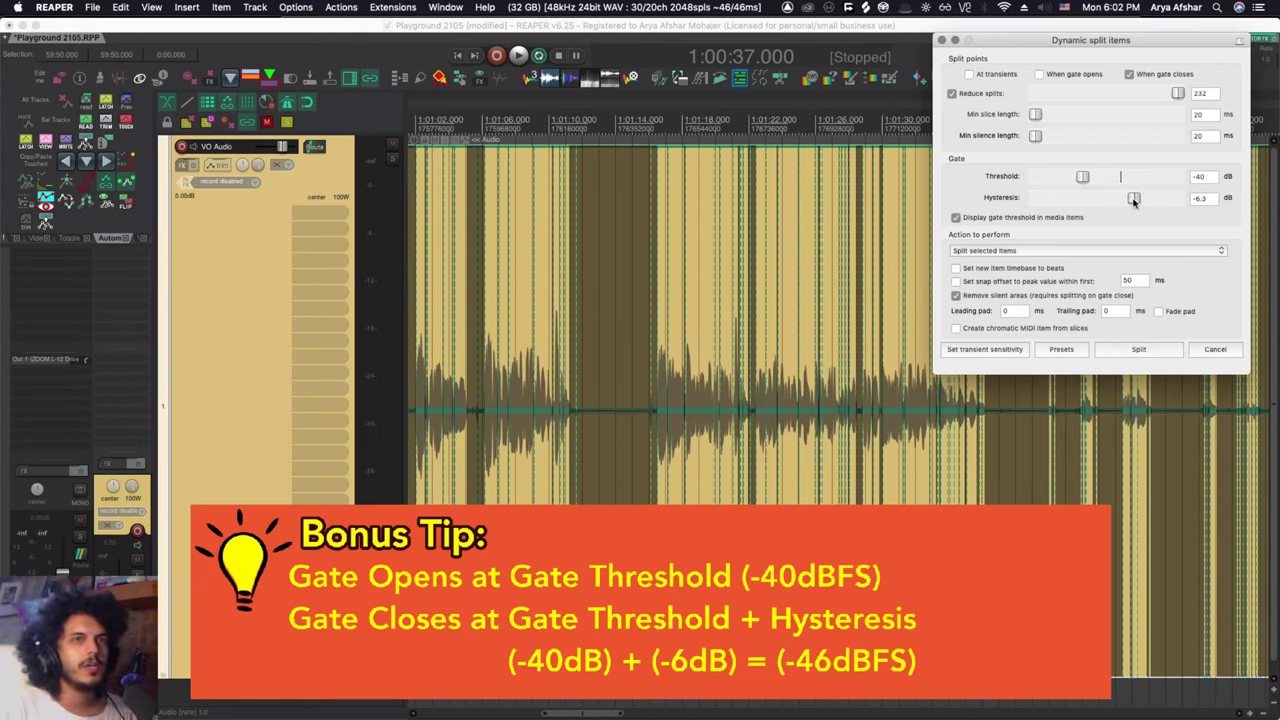
drag(1134, 200, 1123, 202)
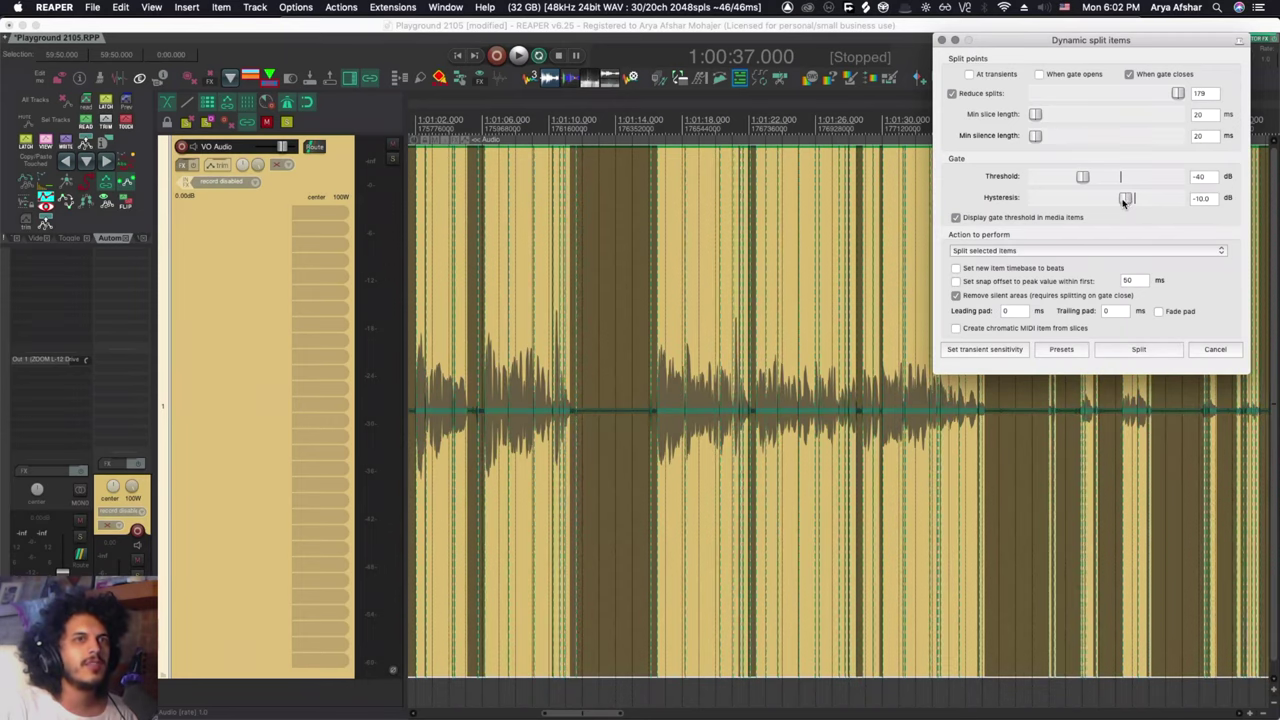
Examine the previewed slices and silent gaps along the voice-over item, including the short cuts inside phrases.
scroll(767, 425, up, 5)
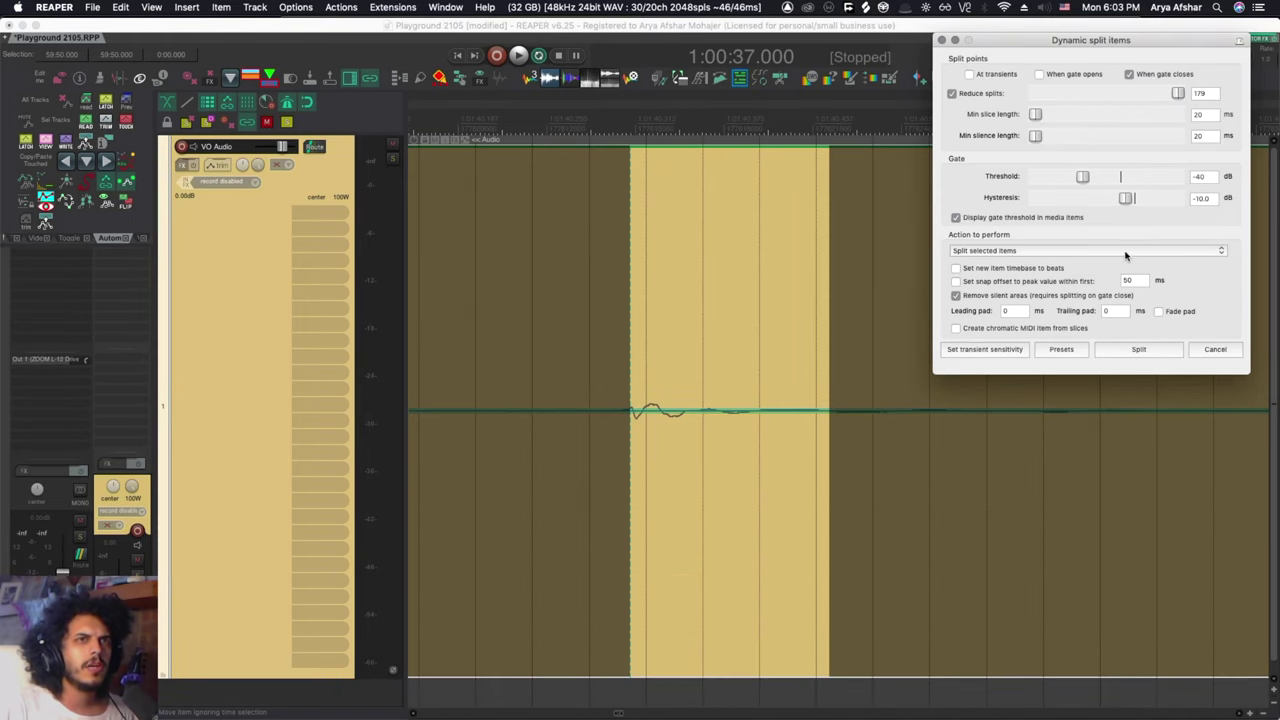
scroll(711, 450, down, 6)
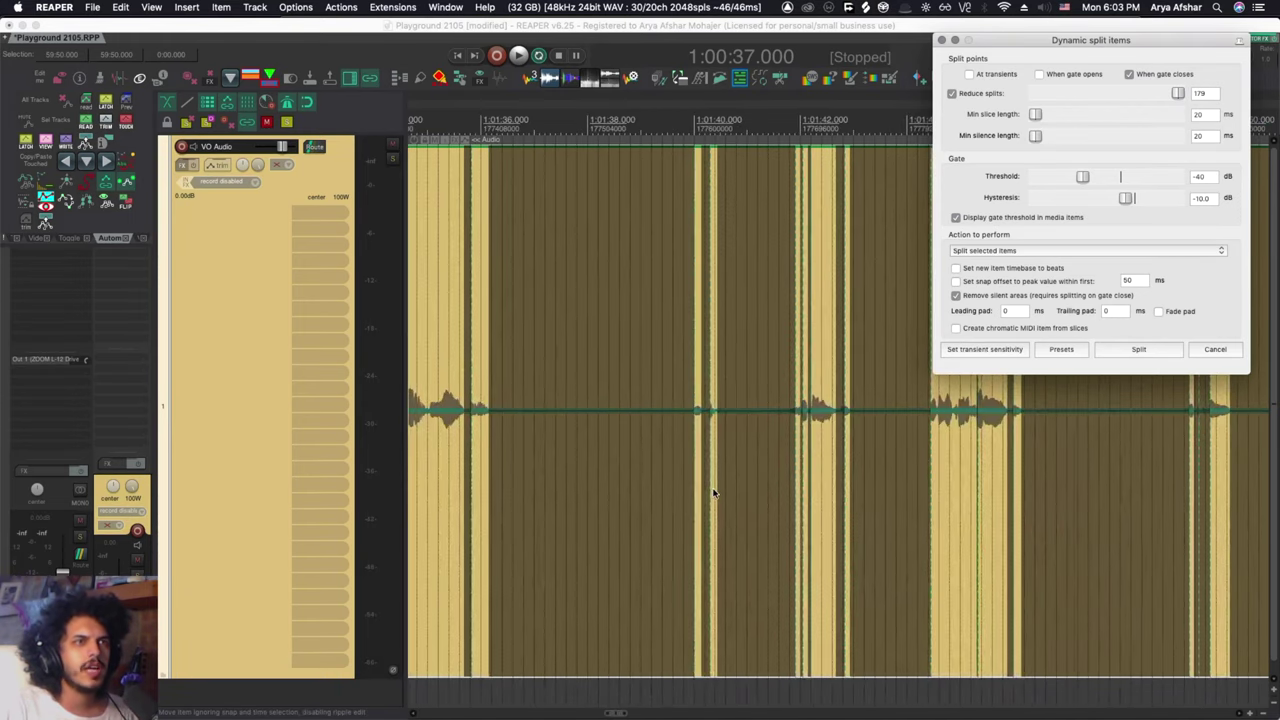
scroll(733, 480, right, 15)
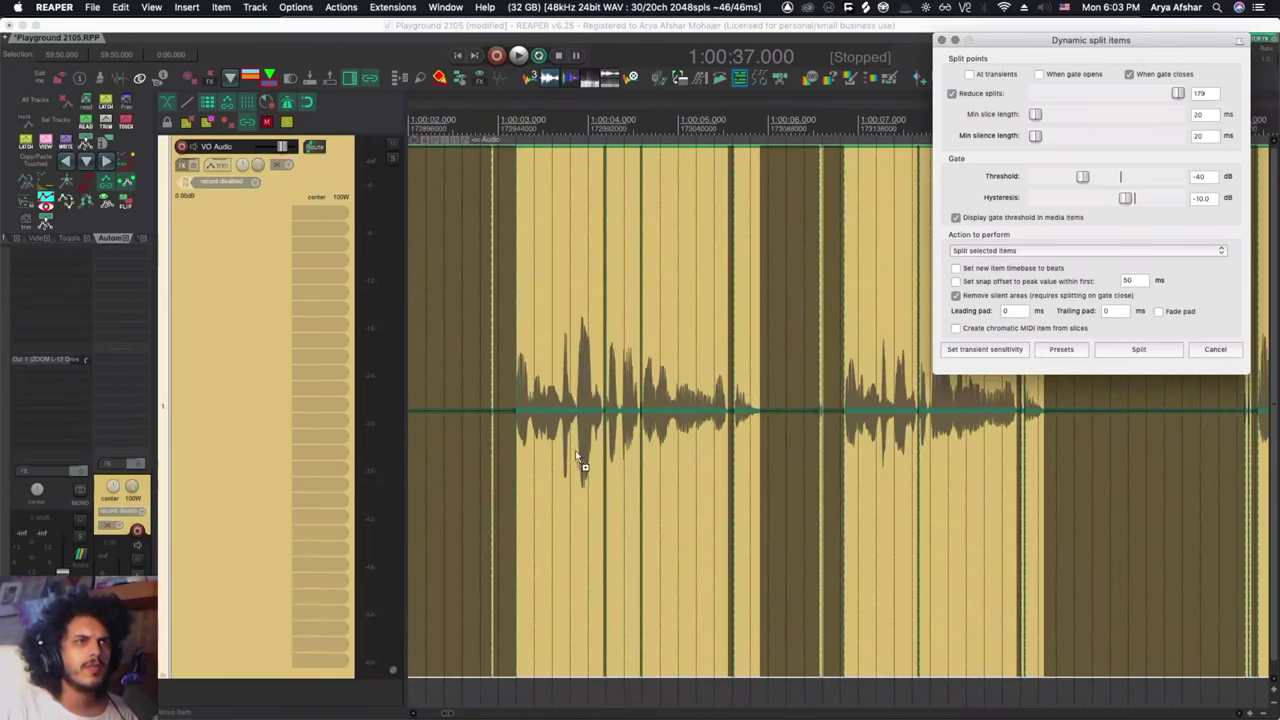
scroll(727, 463, right, 10)
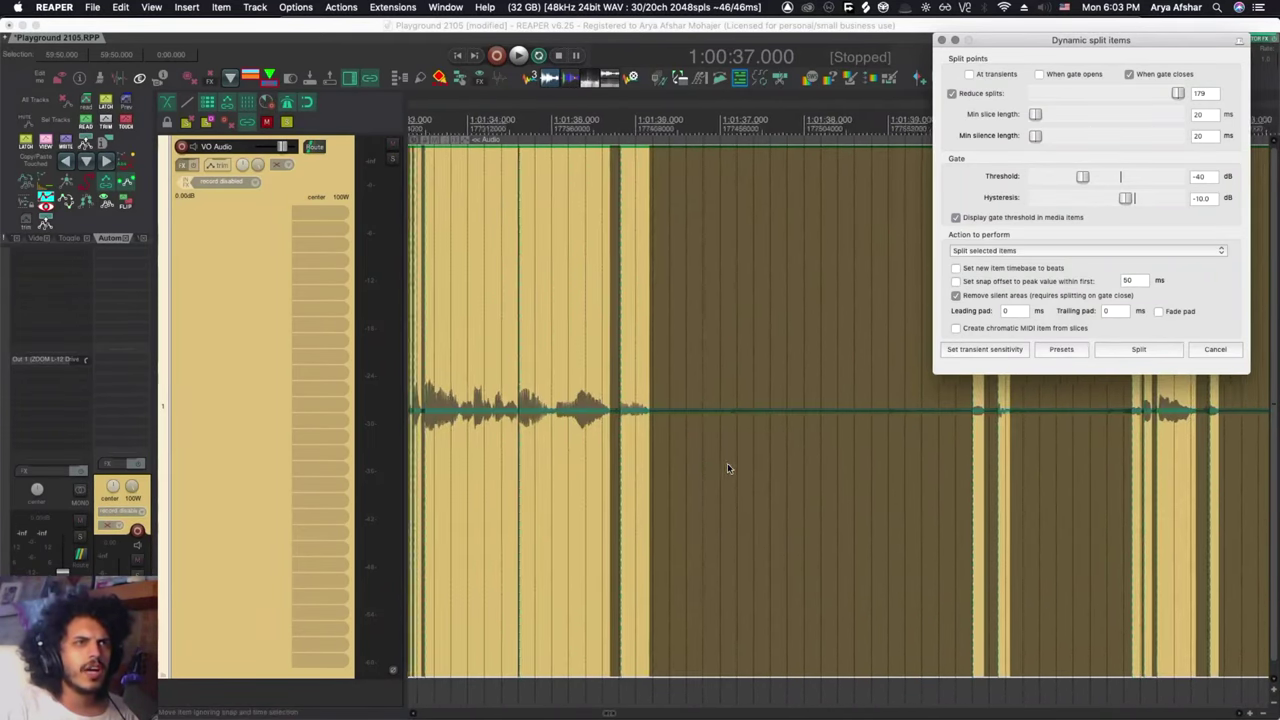
scroll(650, 476, right, 10)
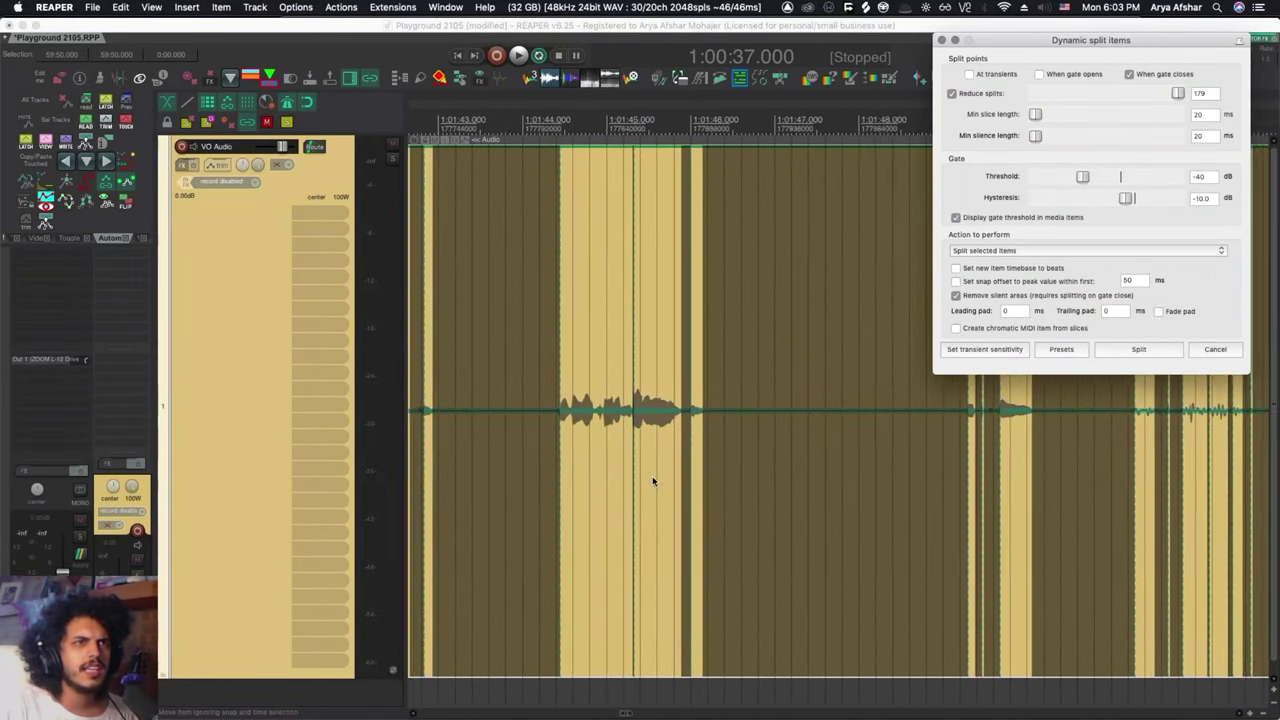
scroll(646, 470, right, 20)
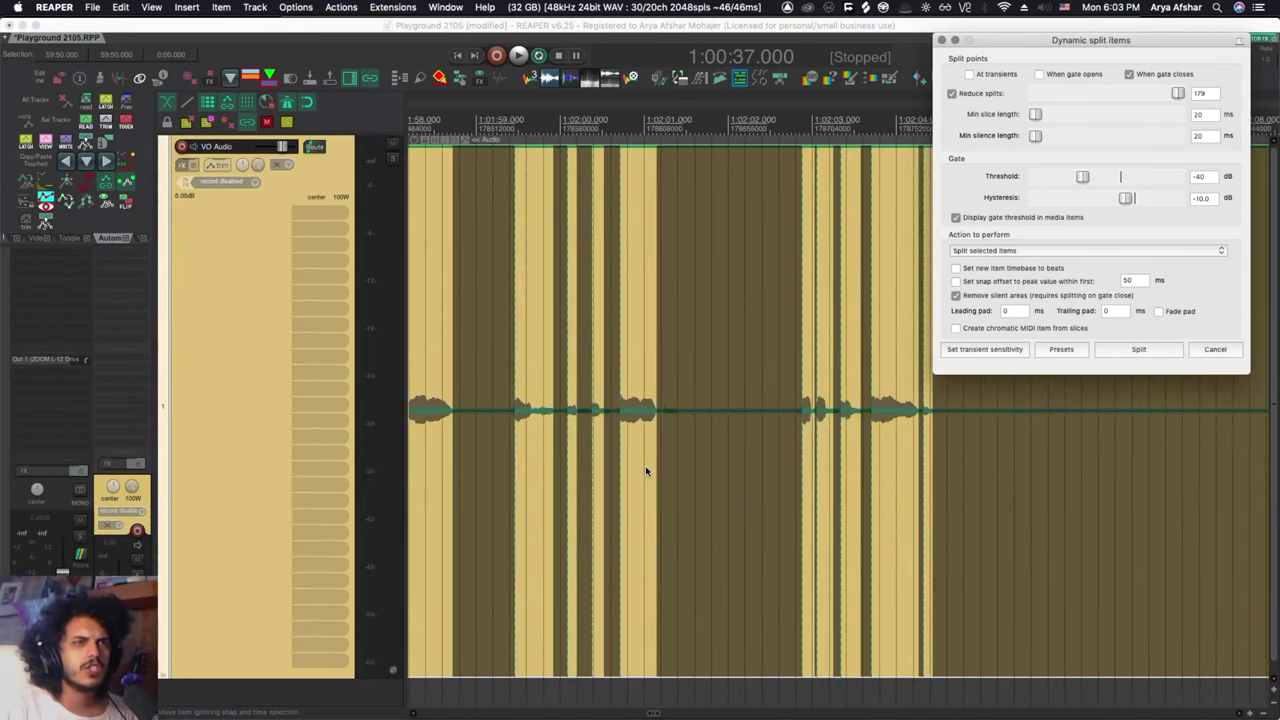
scroll(646, 470, down, 5)
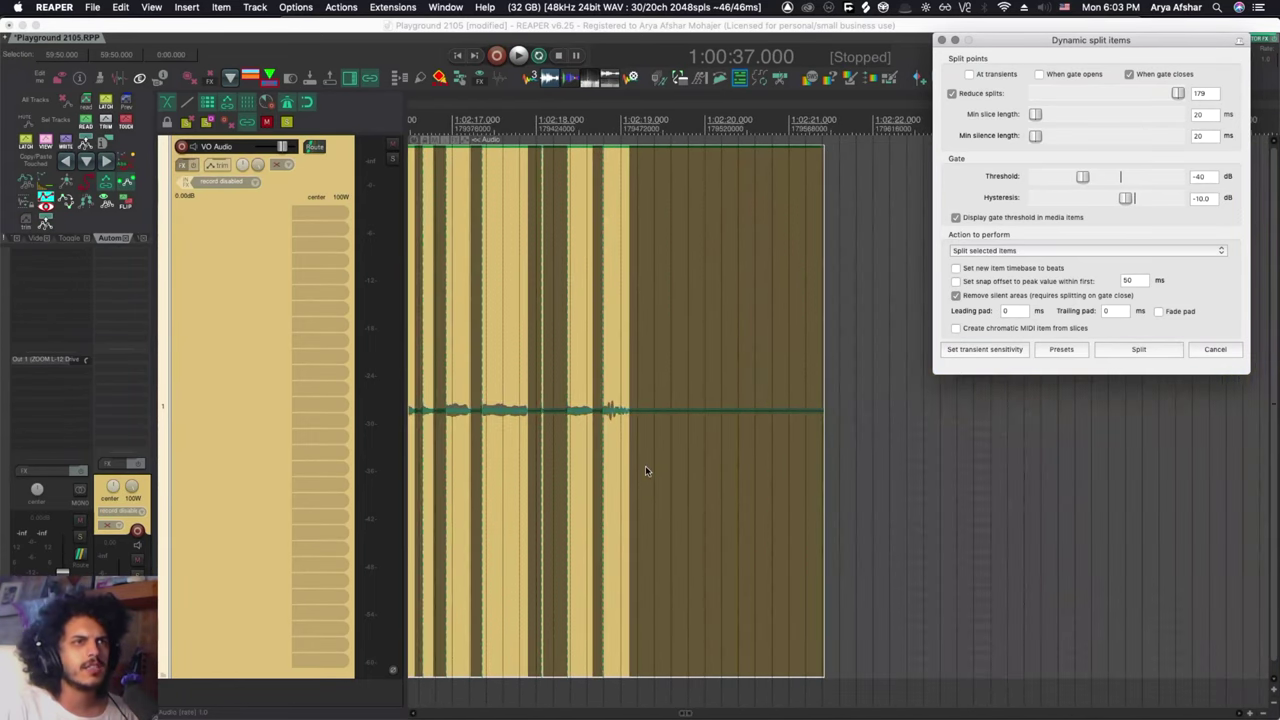
scroll(663, 467, right, 10)
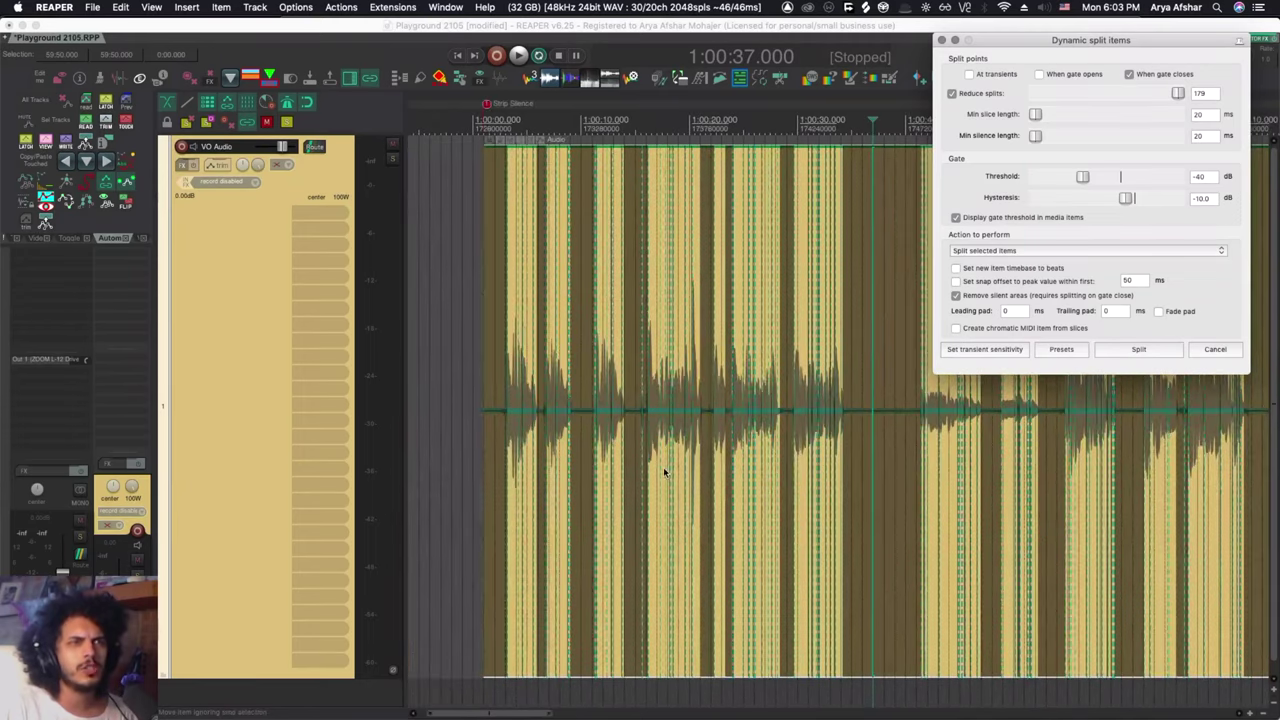
scroll(749, 460, up, 3)
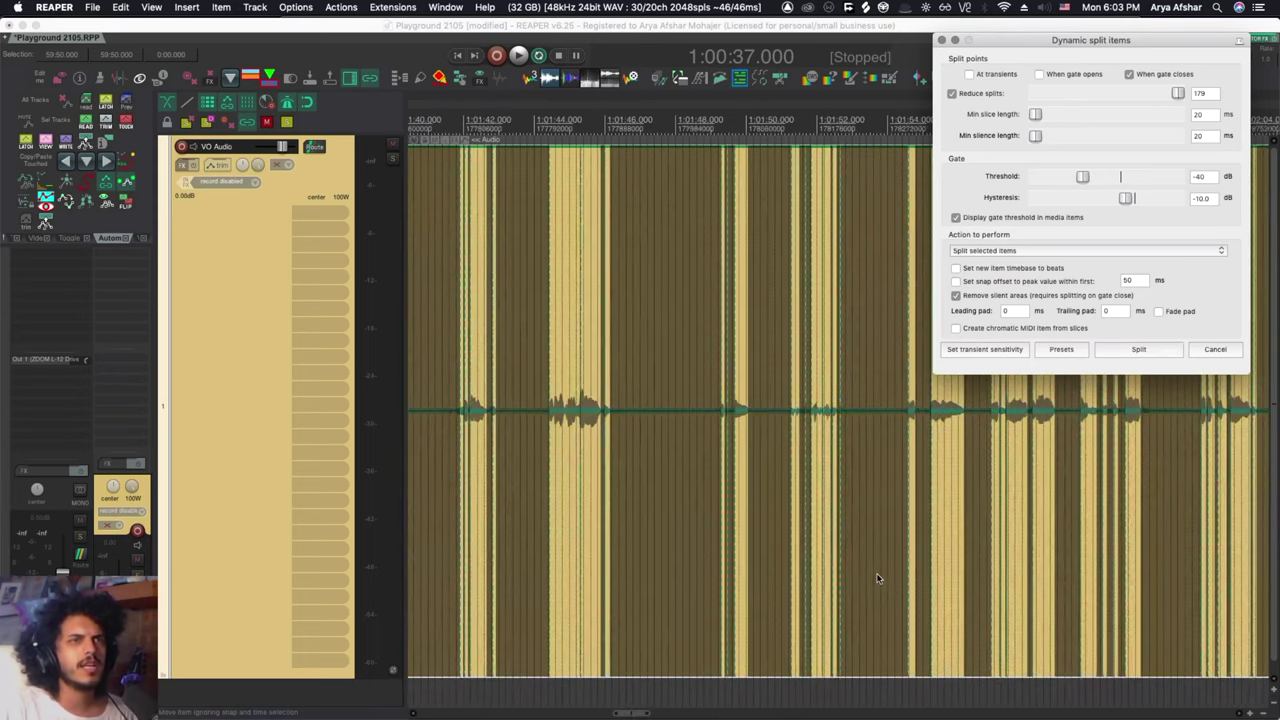
scroll(687, 467, up, 8)
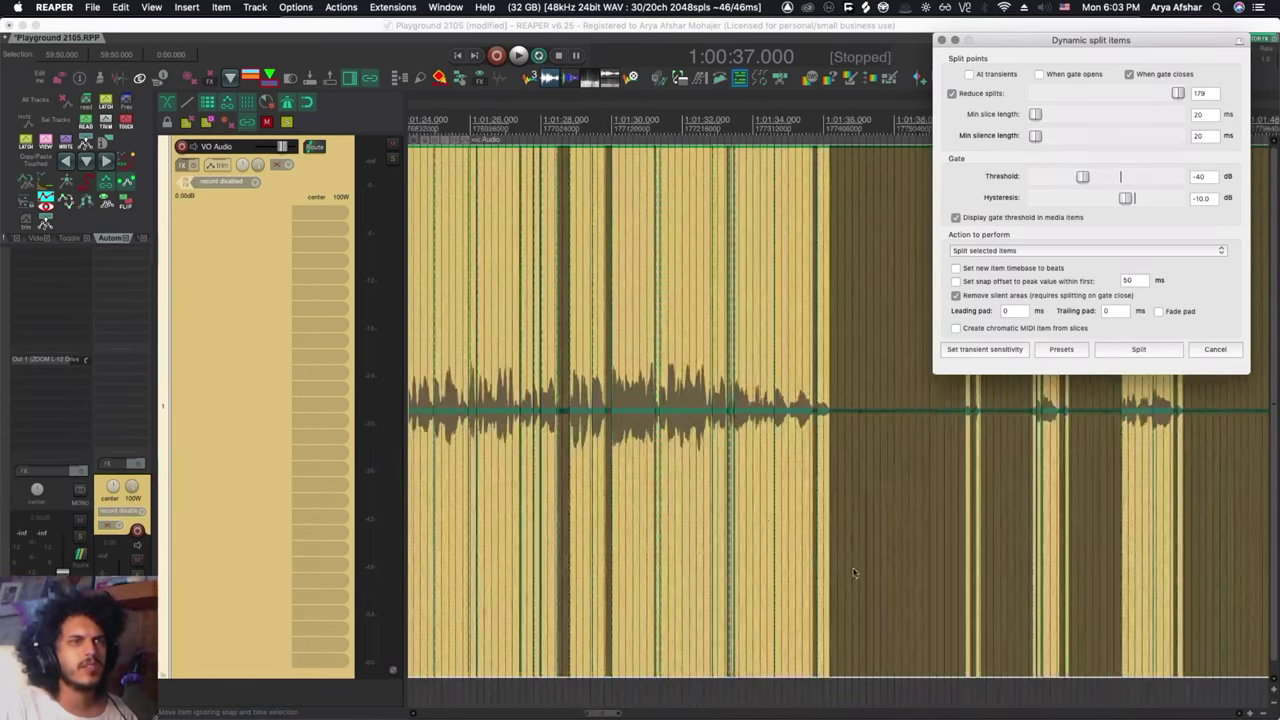
scroll(775, 400, left, 8)
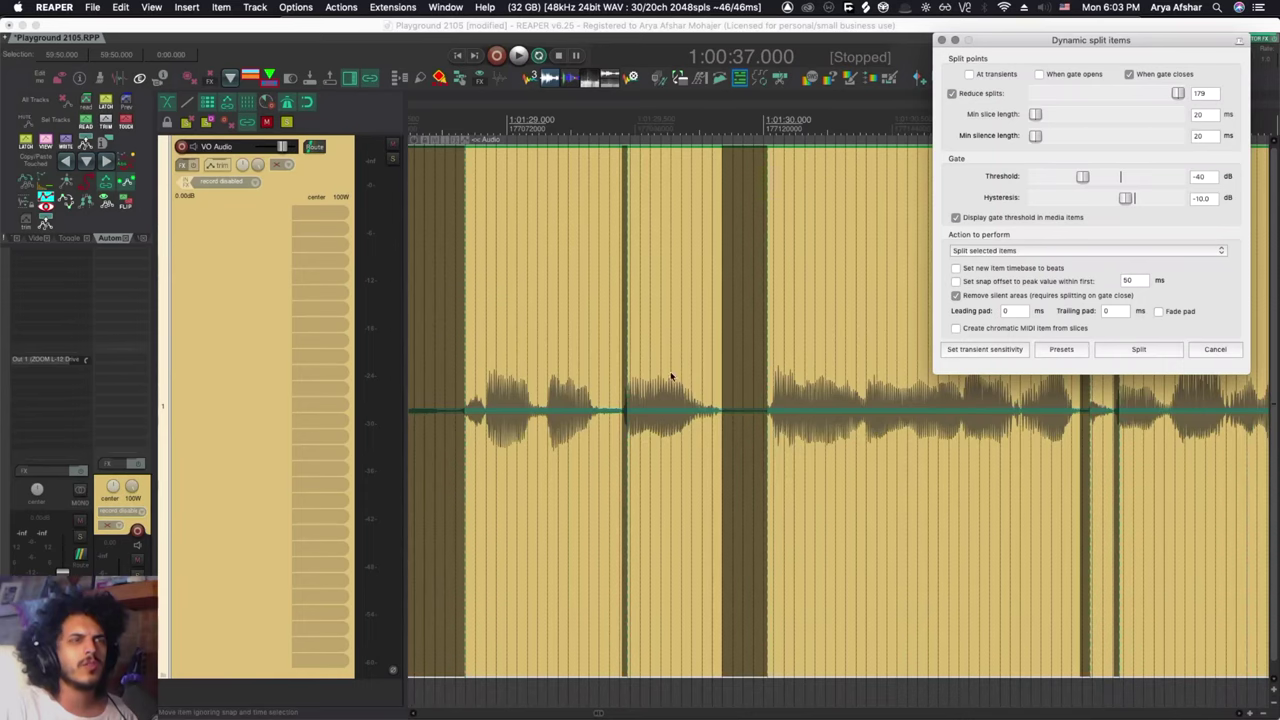
scroll(672, 430, left, 3)
scroll(600, 428, left, 8)
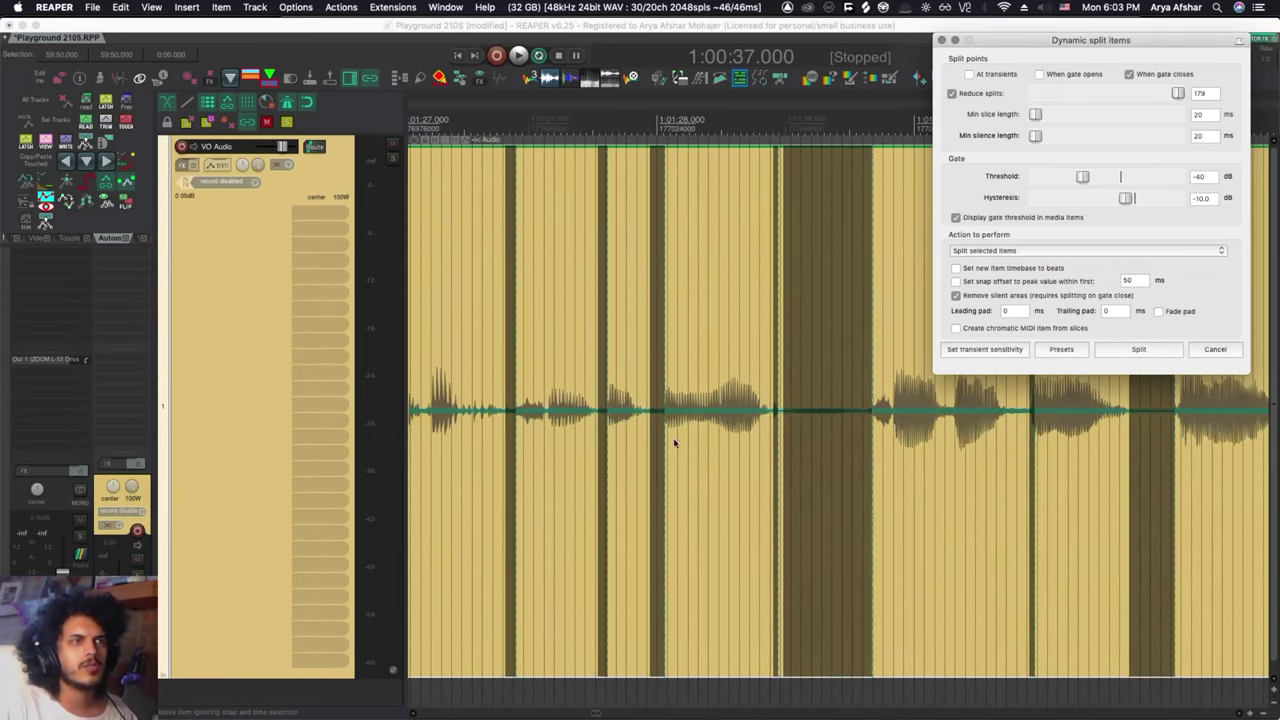
scroll(729, 451, left, 3)
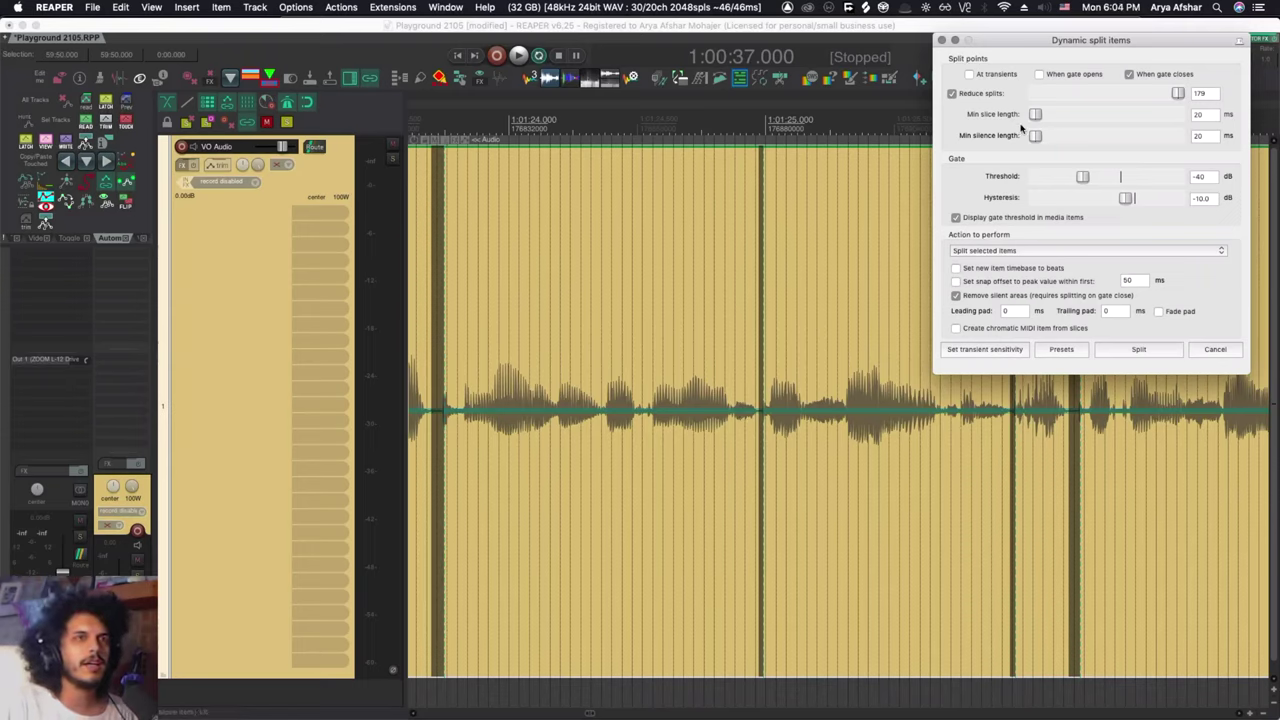
Turn off split reduction and set the minimum silence length to 500 ms.
key(space)
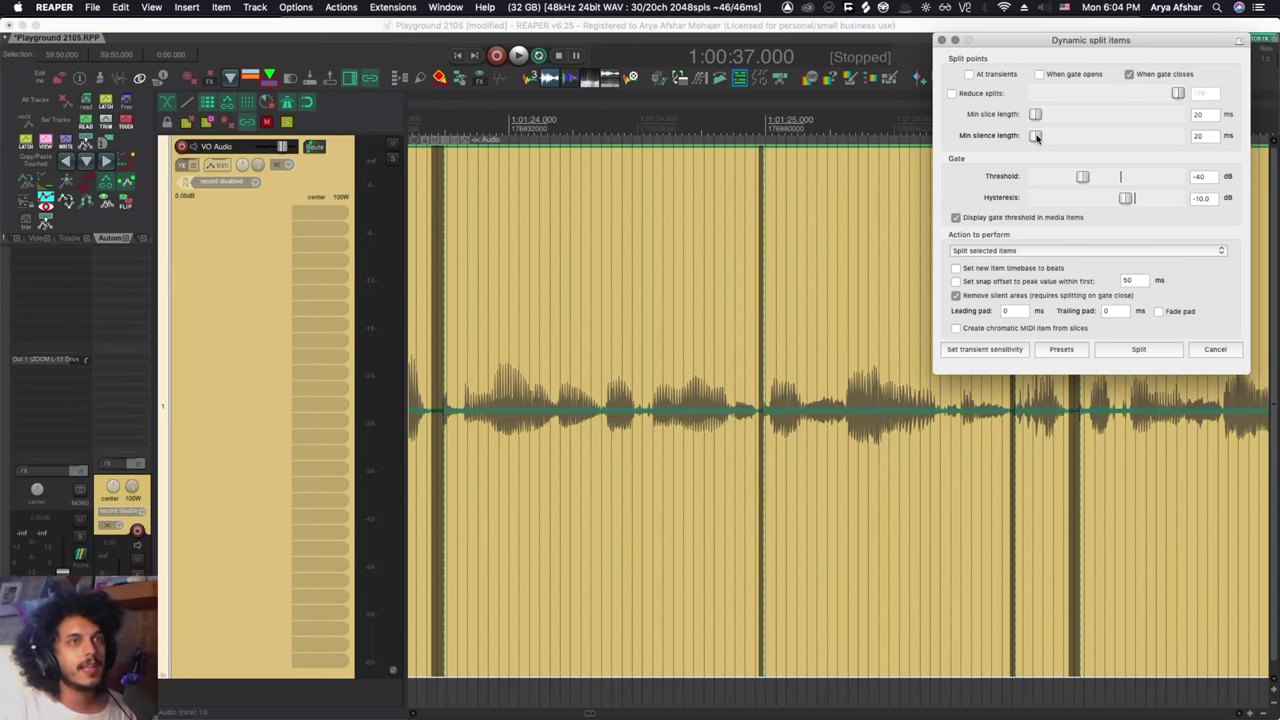
scroll(780, 418, up, 4)
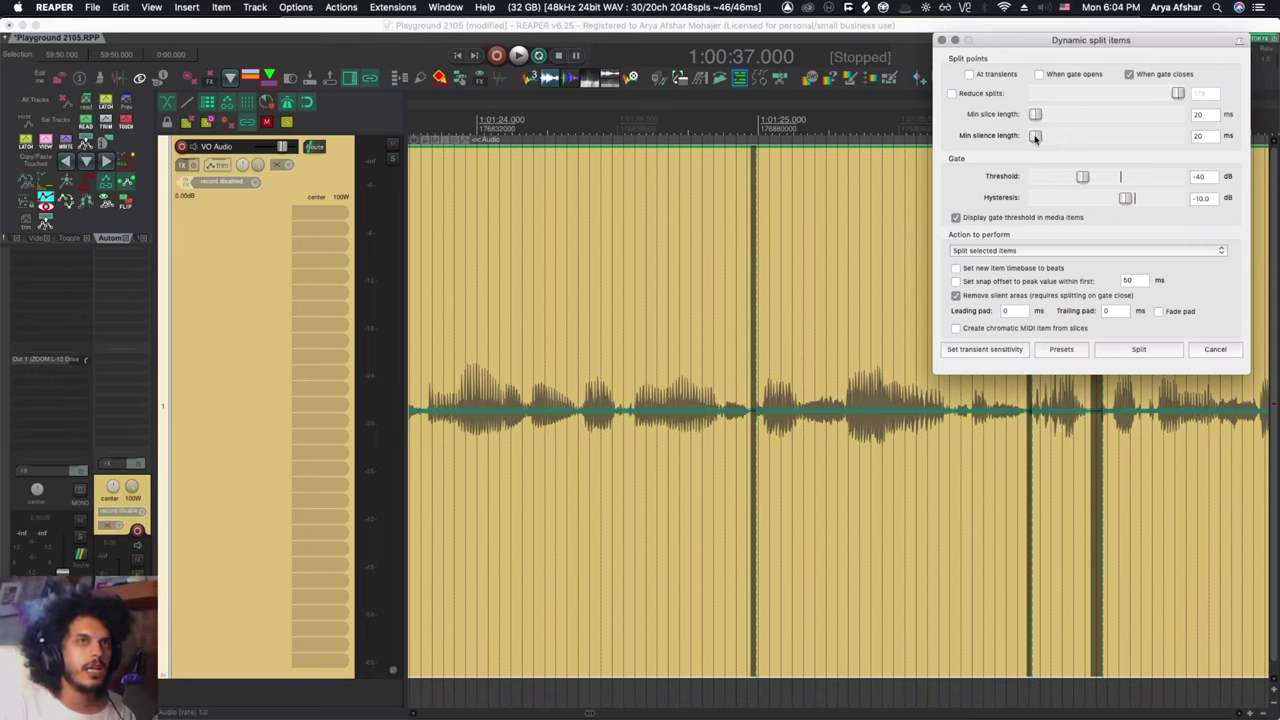
drag(1037, 137, 1123, 150)
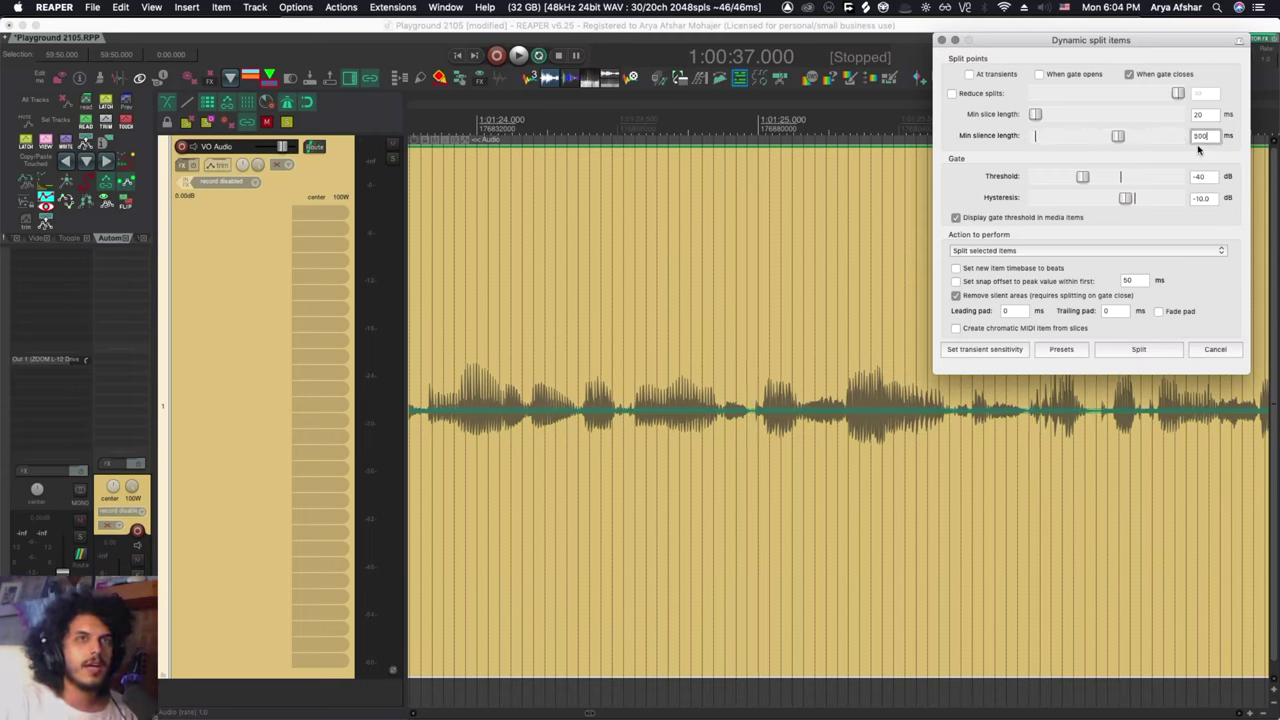
key(Tab)
Review the split preview along the loud and quiet phrases to check which pauses are marked for removal.
scroll(740, 436, left, 5)
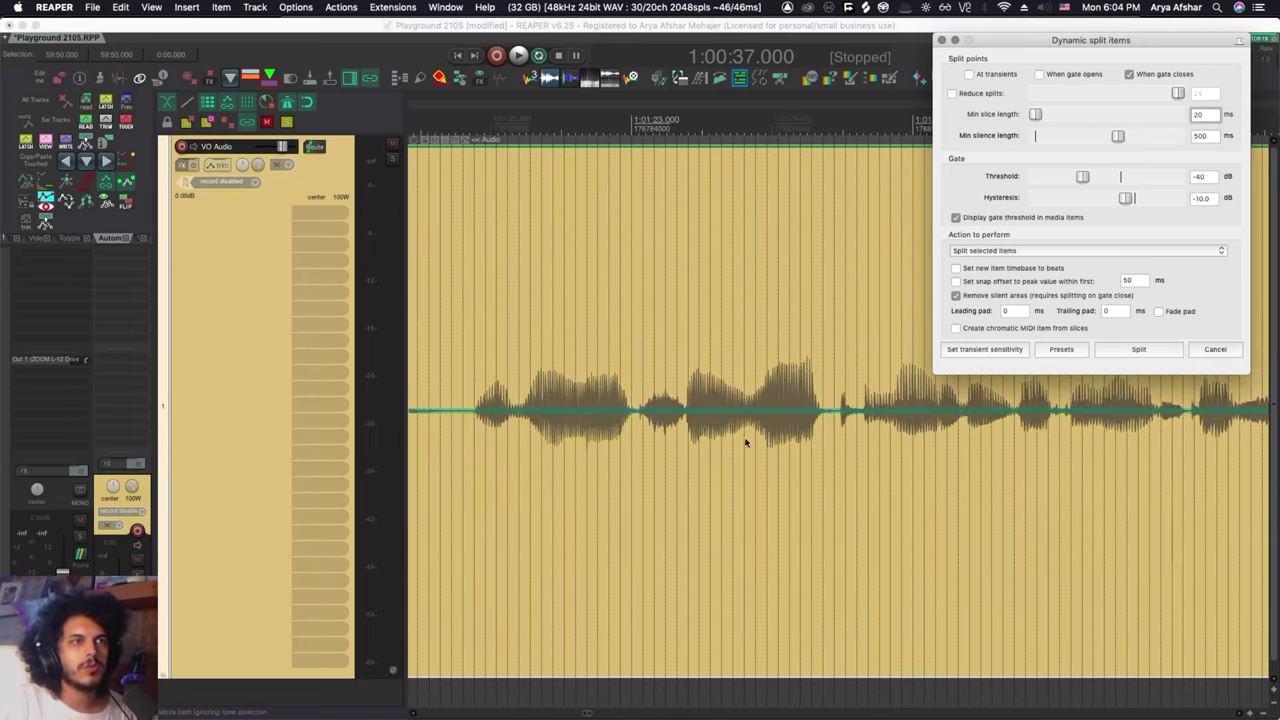
scroll(650, 436, down, 5)
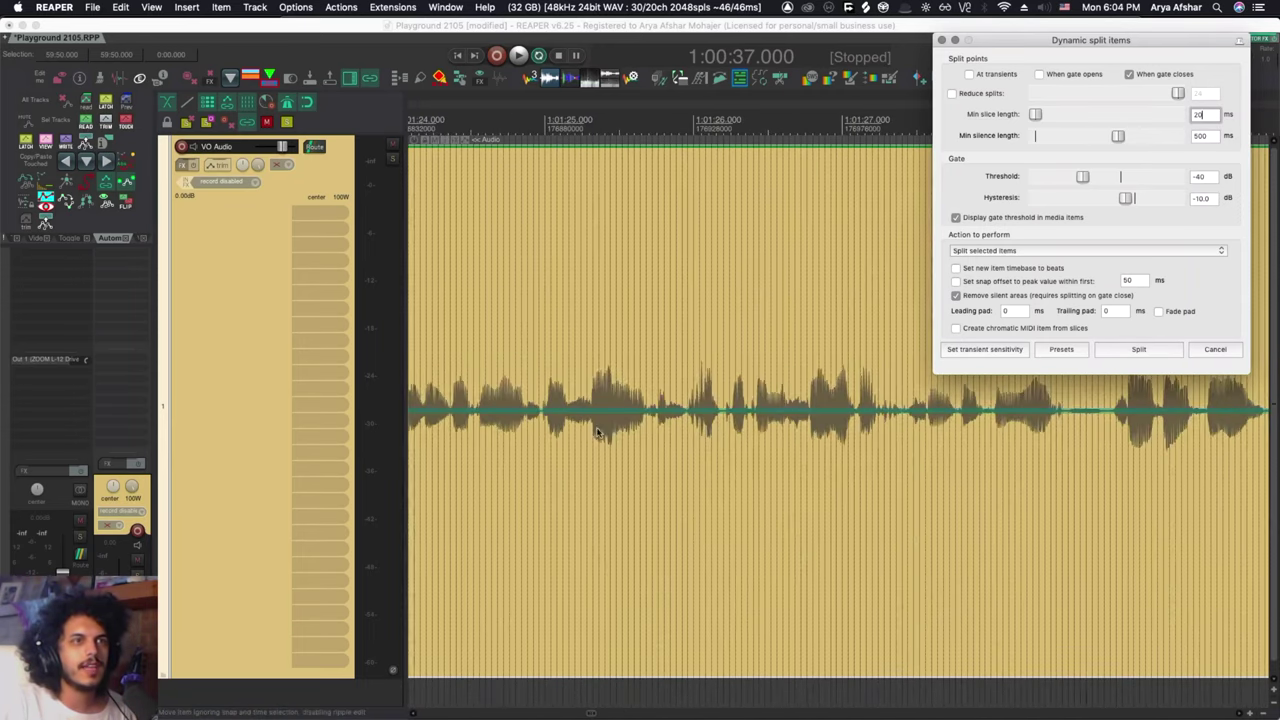
scroll(597, 432, right, 6)
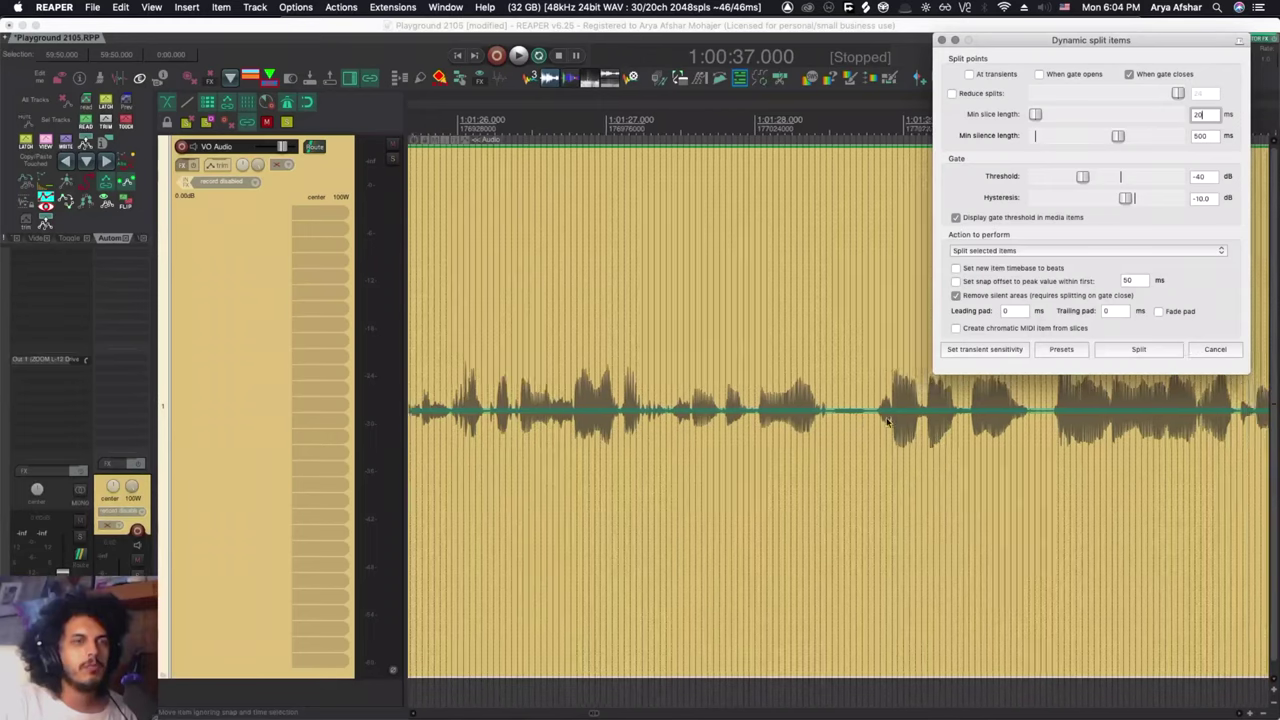
scroll(887, 420, right, 8)
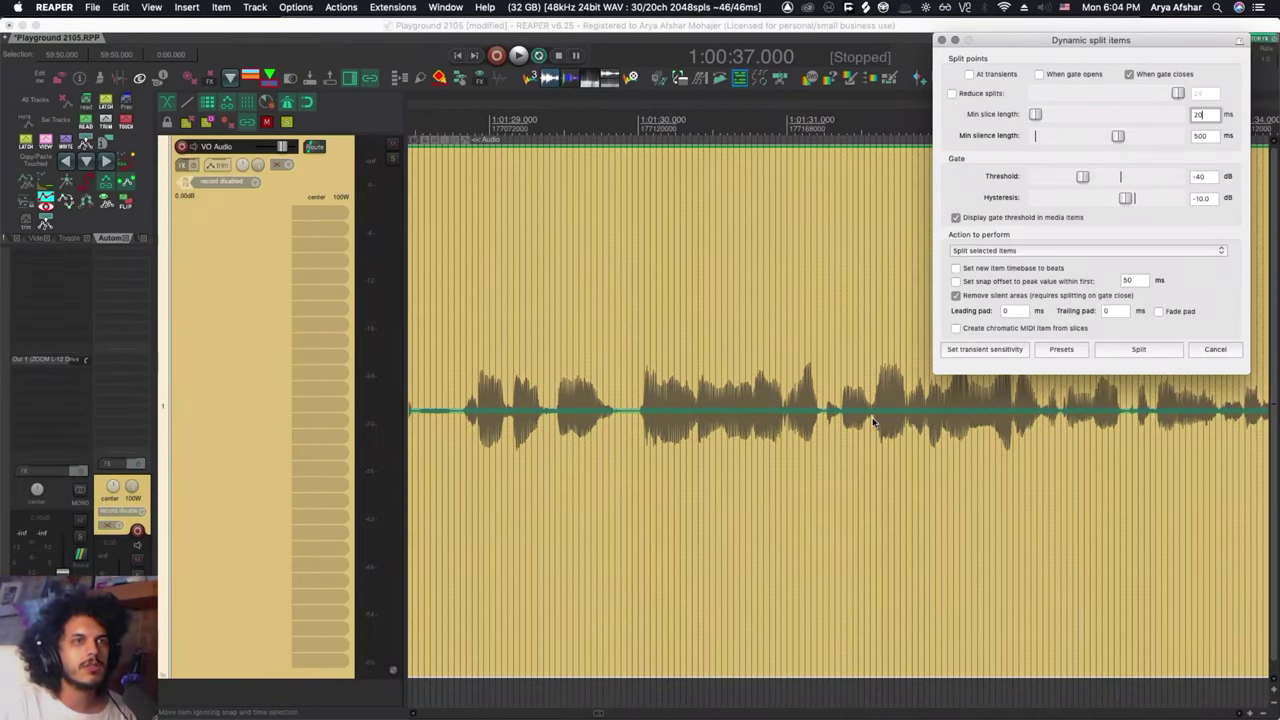
scroll(873, 422, down, 8)
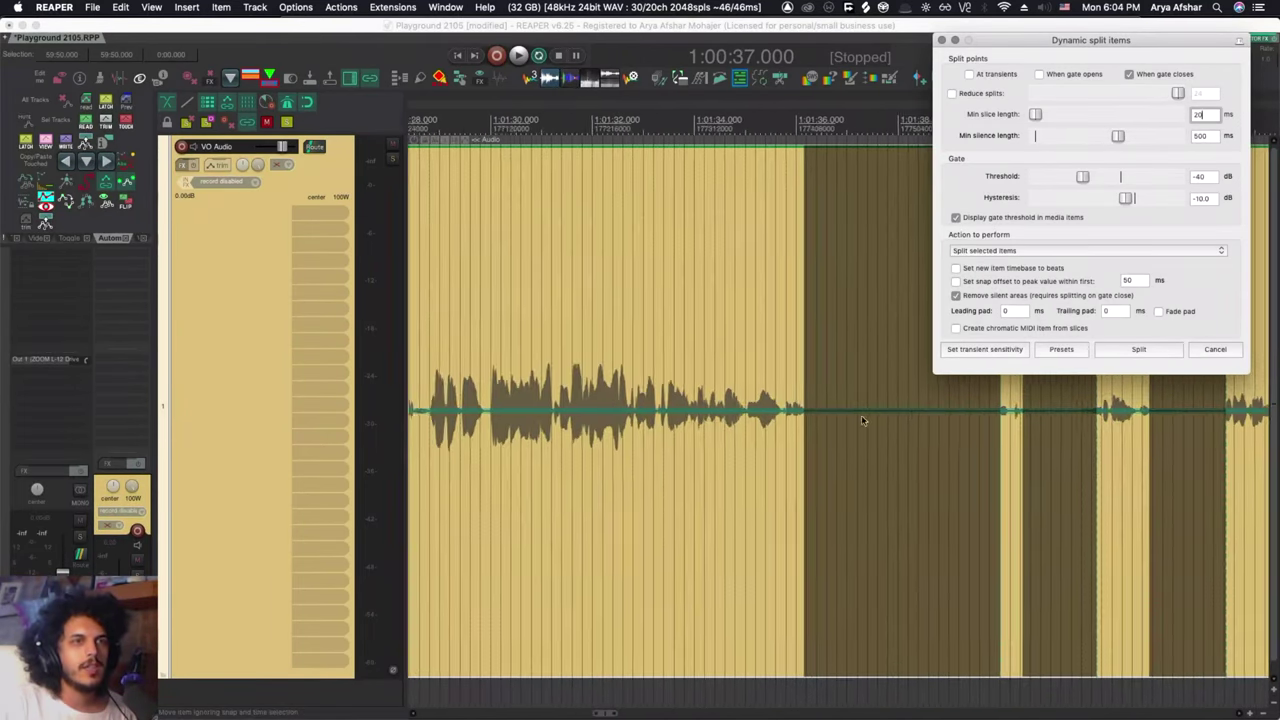
scroll(861, 415, right, 15)
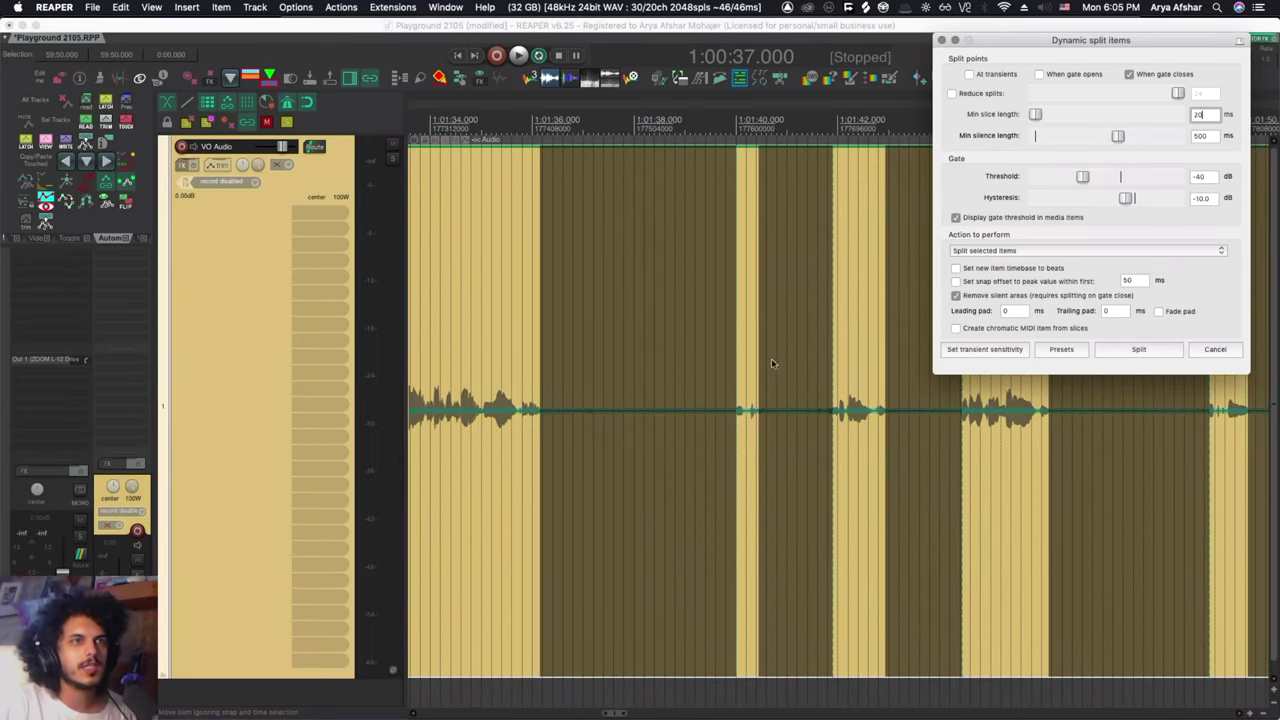
scroll(771, 363, right, 20)
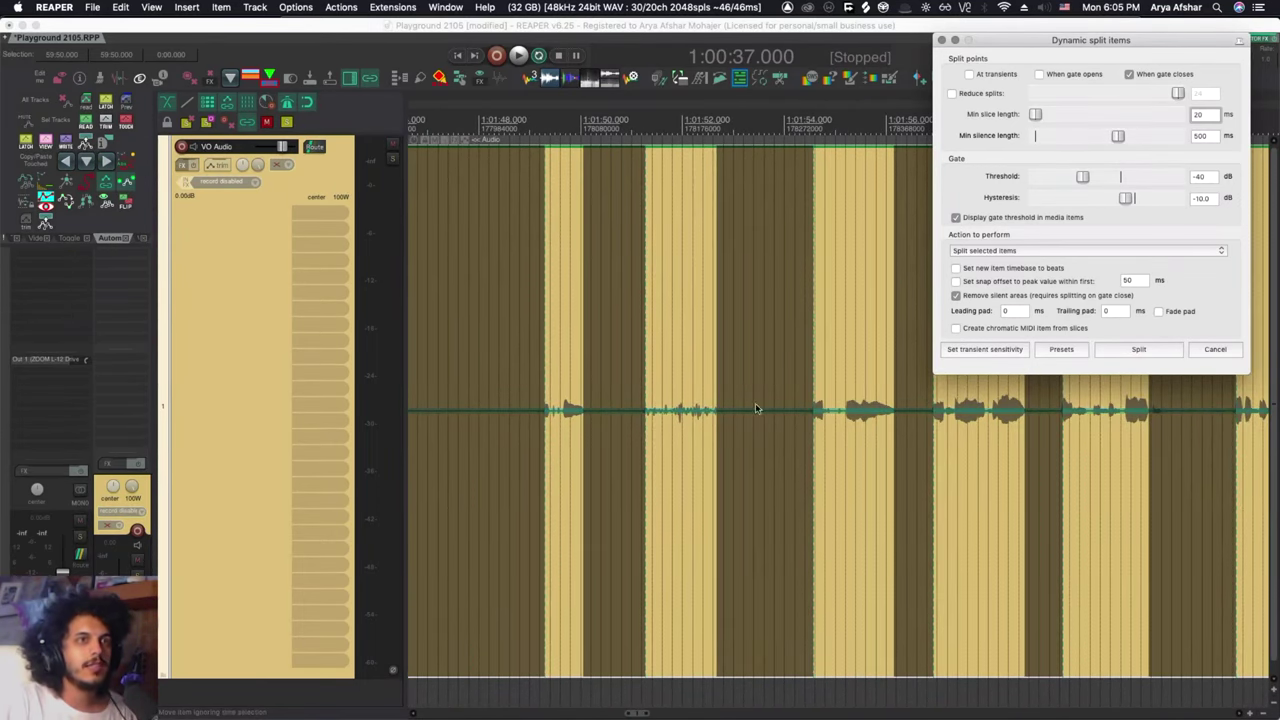
scroll(724, 460, left, 5)
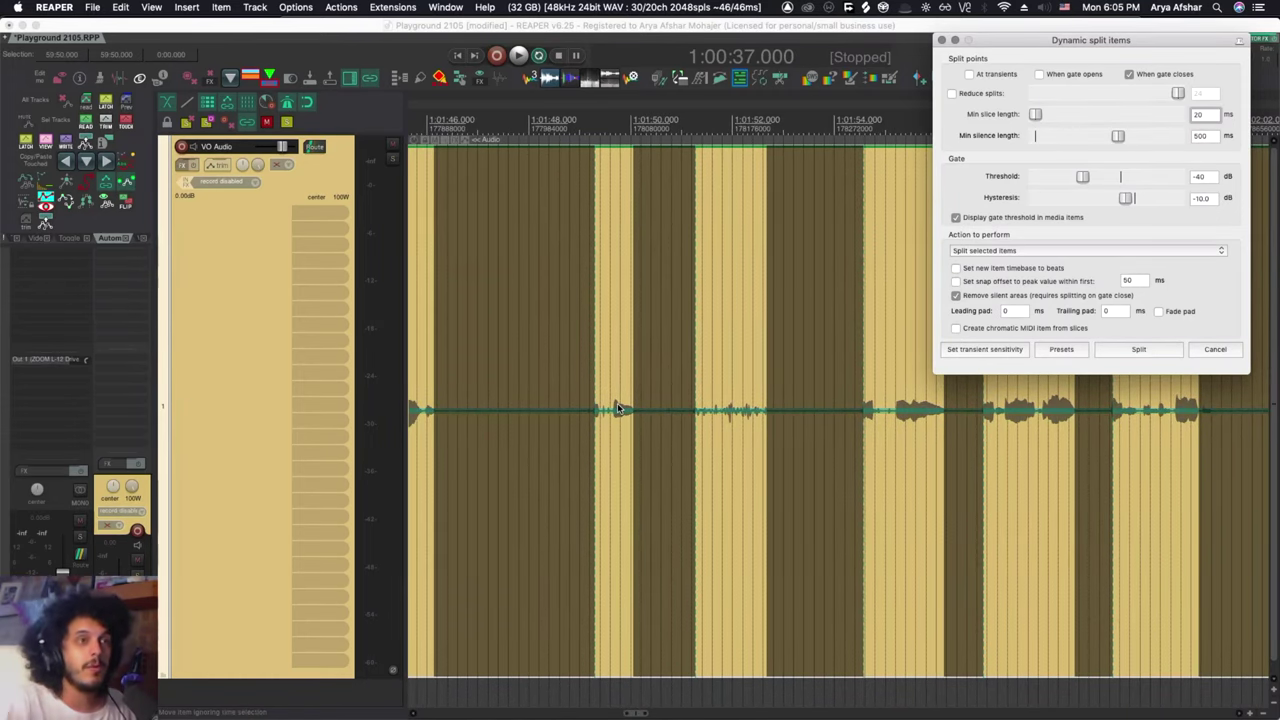
scroll(640, 420, left, 10)
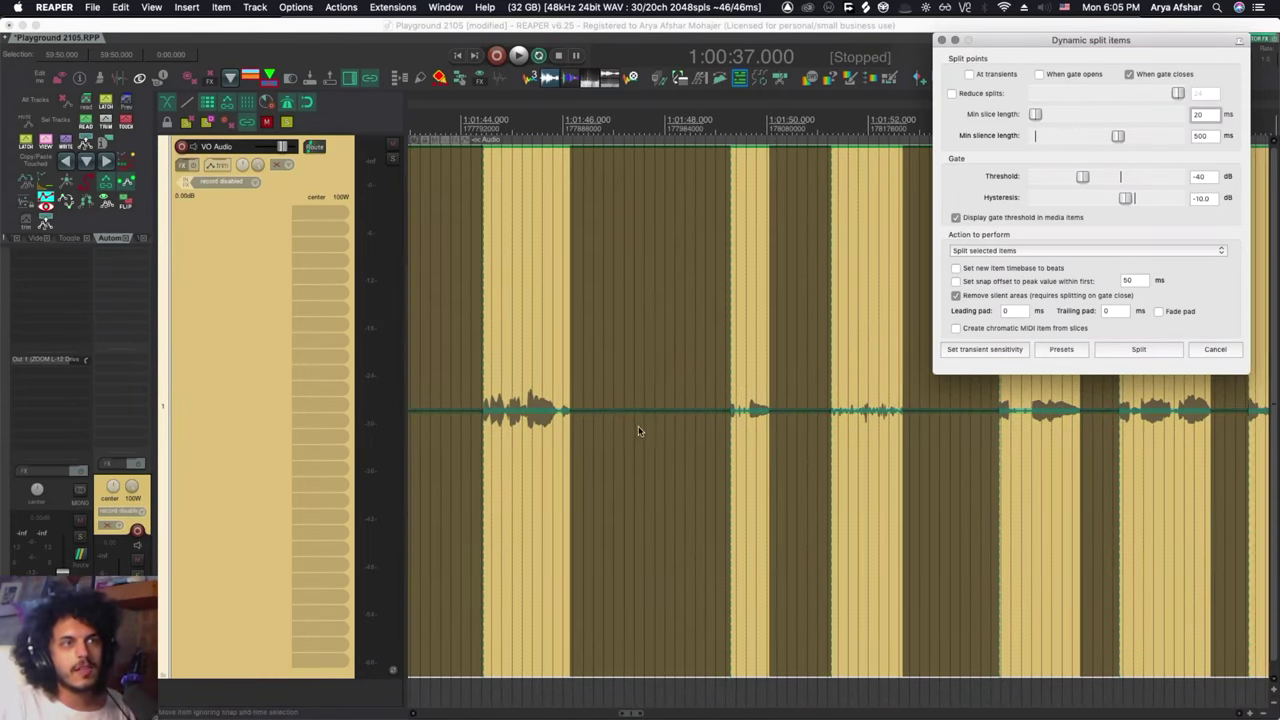
Set the minimum slice length of the dynamic split to 250 ms.
scroll(762, 431, right, 2)
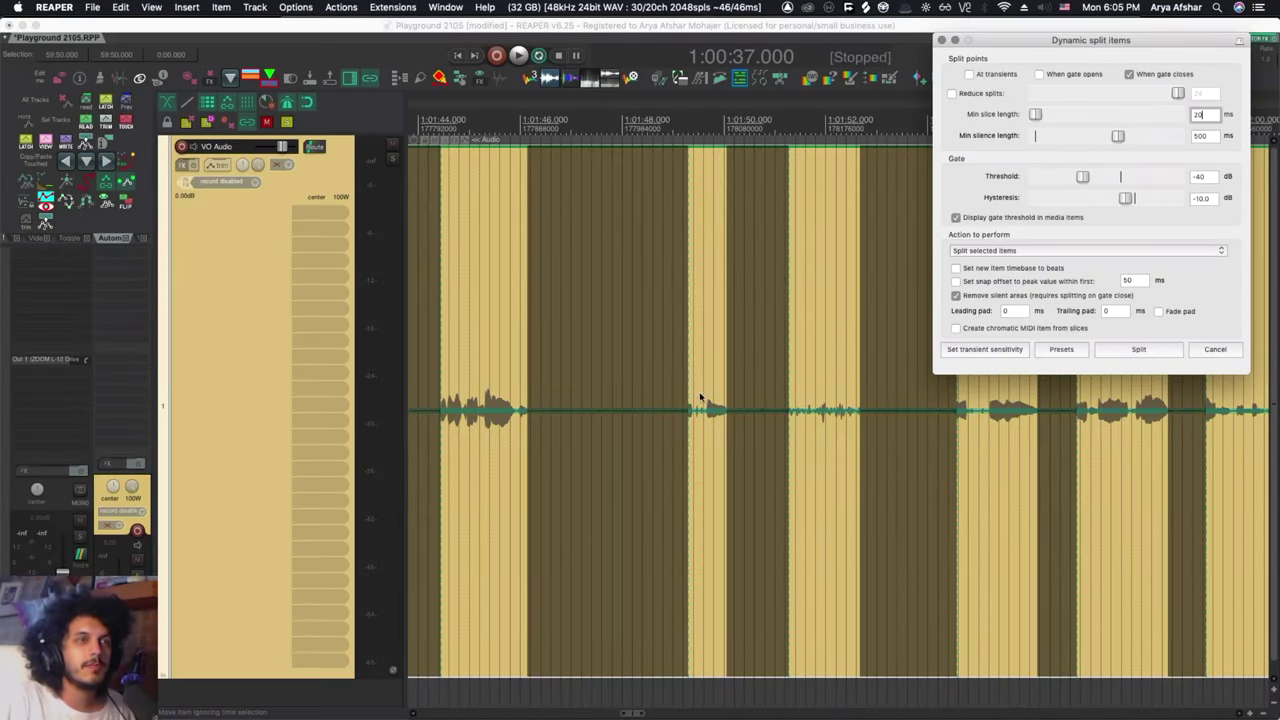
scroll(808, 437, right, 10)
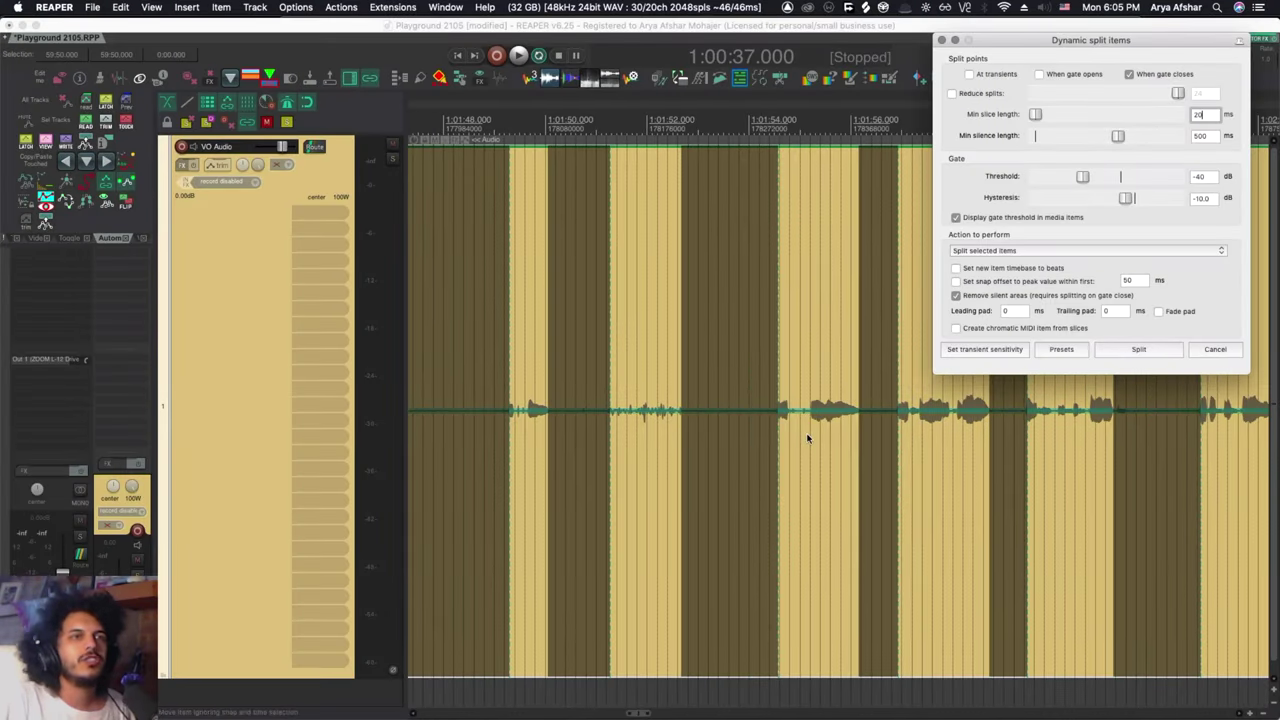
scroll(808, 437, right, 2)
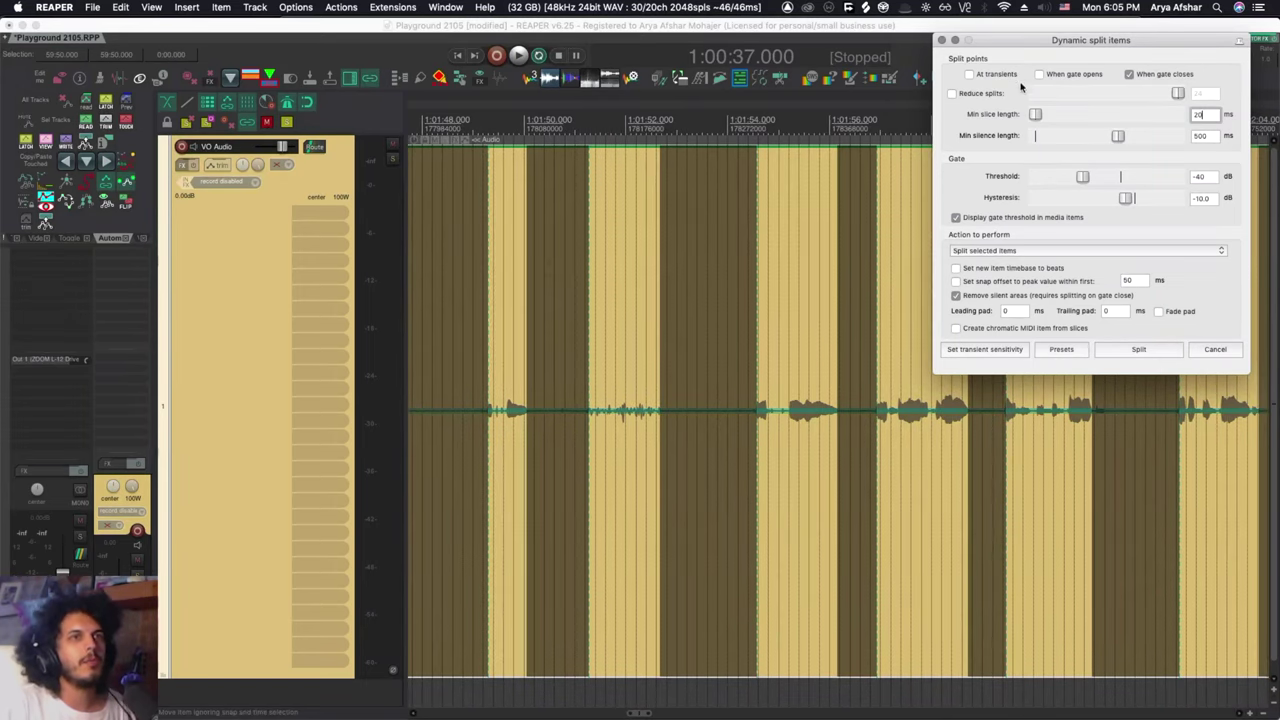
drag(1035, 115, 1088, 116)
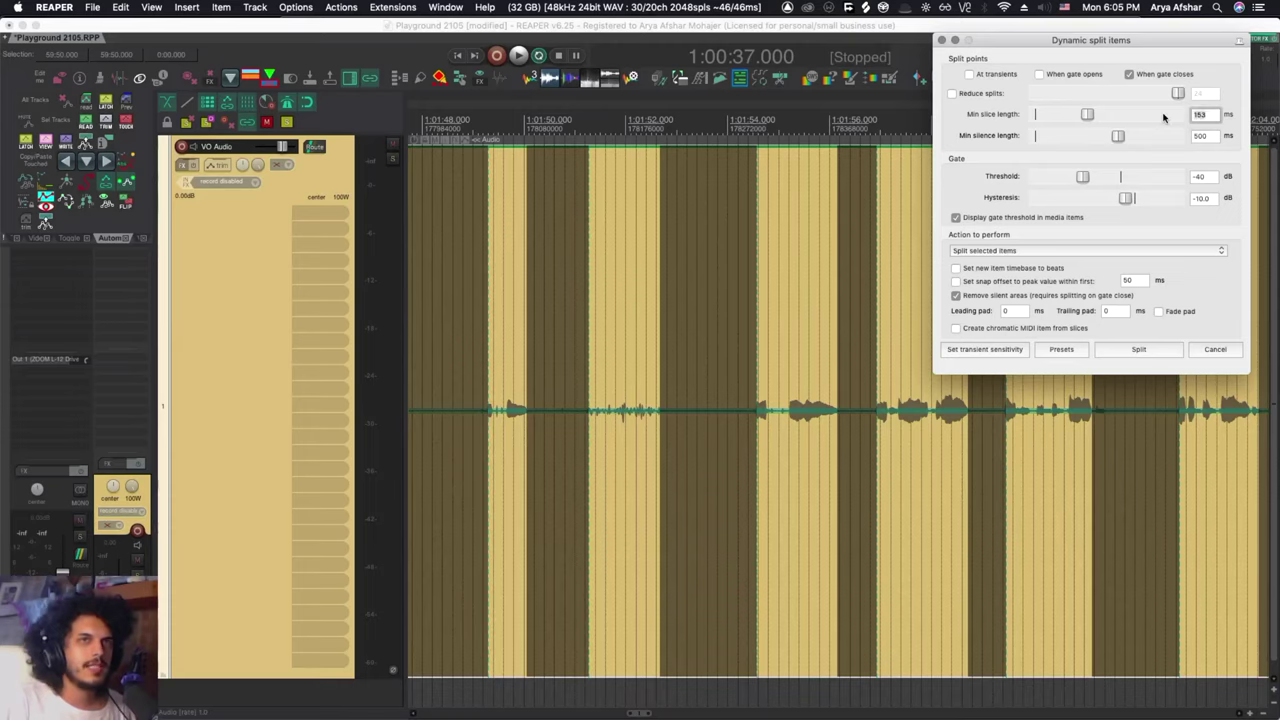
text(250)
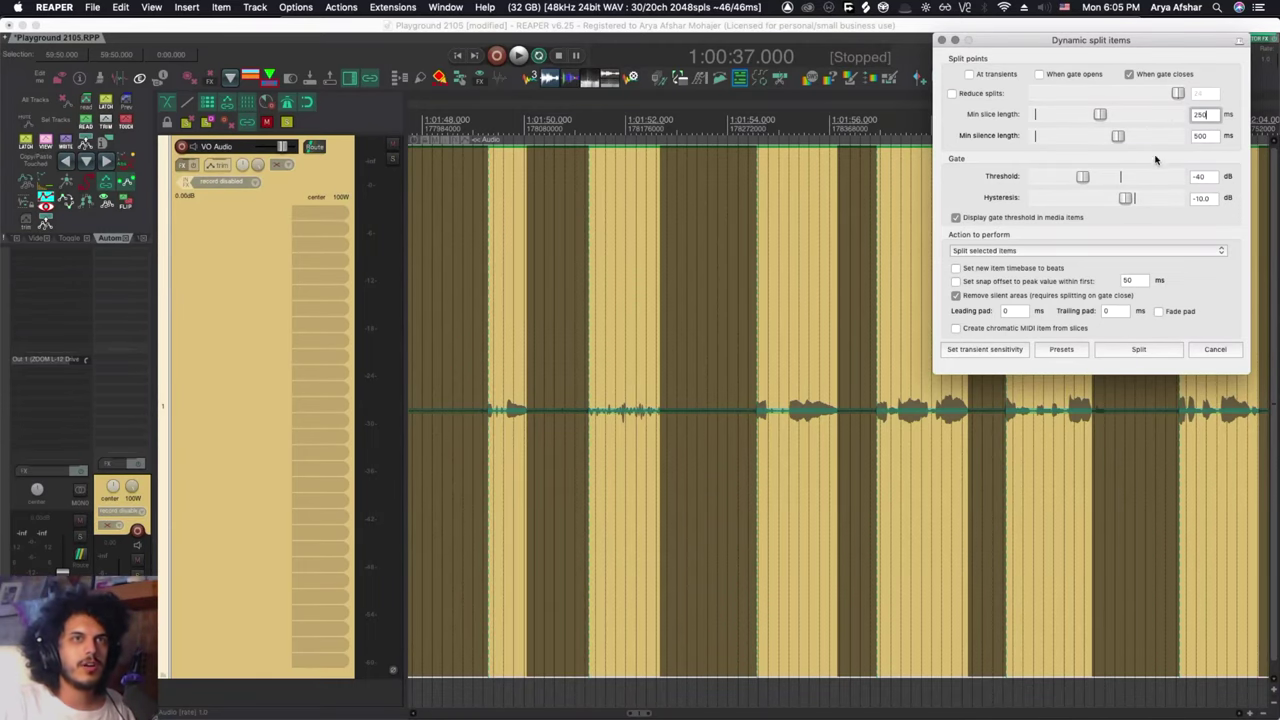
Set the minimum silence length to 1000 ms and review the split preview across the whole voice-over item.
click(1200, 136)
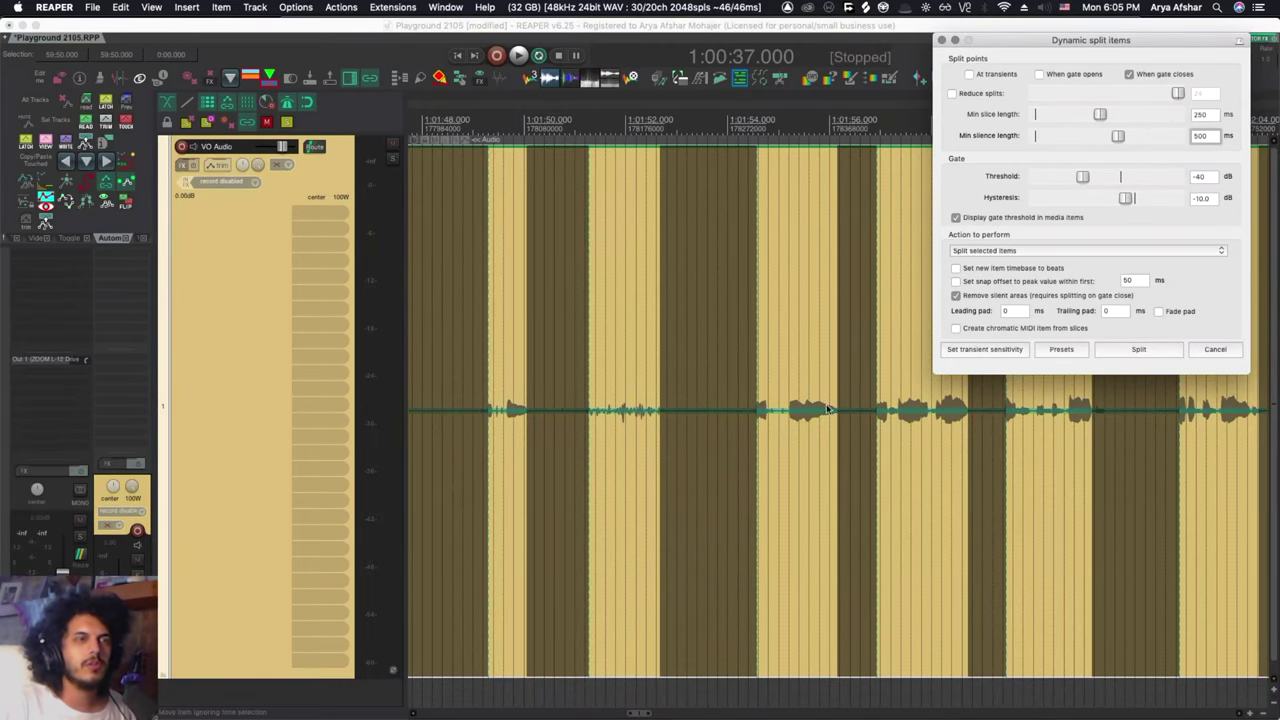
scroll(768, 484, down, 2)
scroll(766, 482, left, 10)
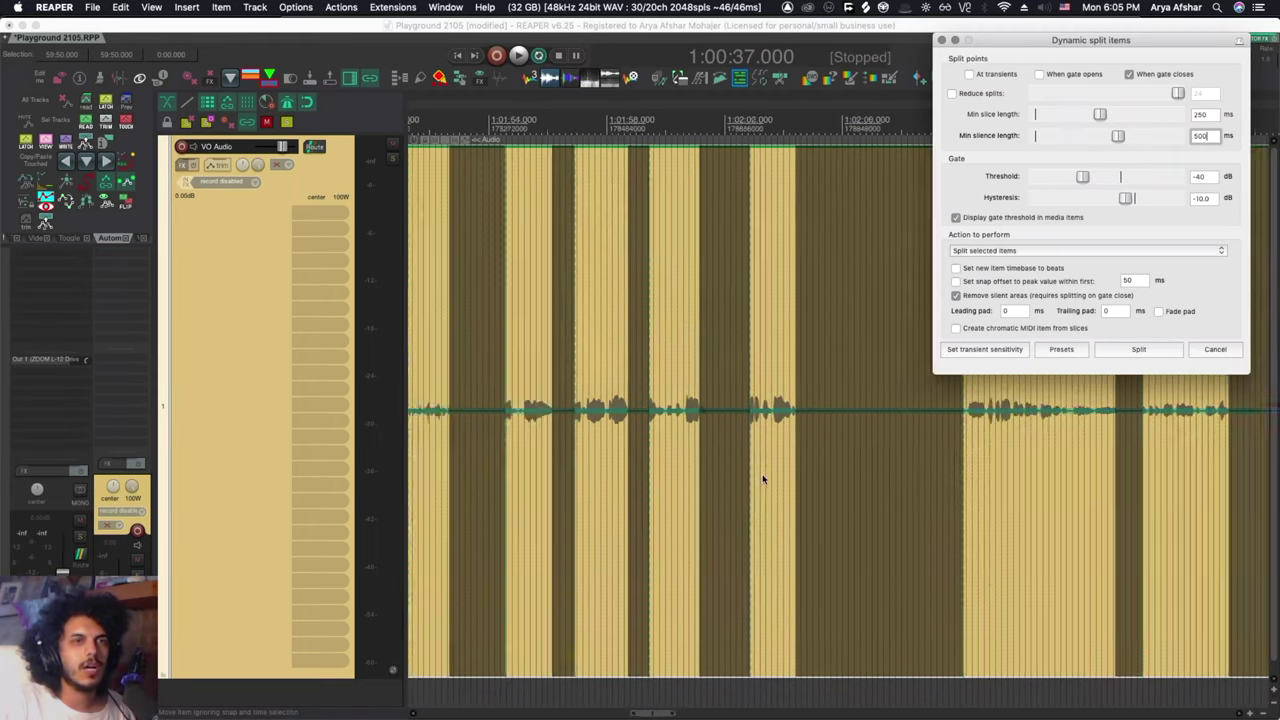
scroll(763, 480, down, 4)
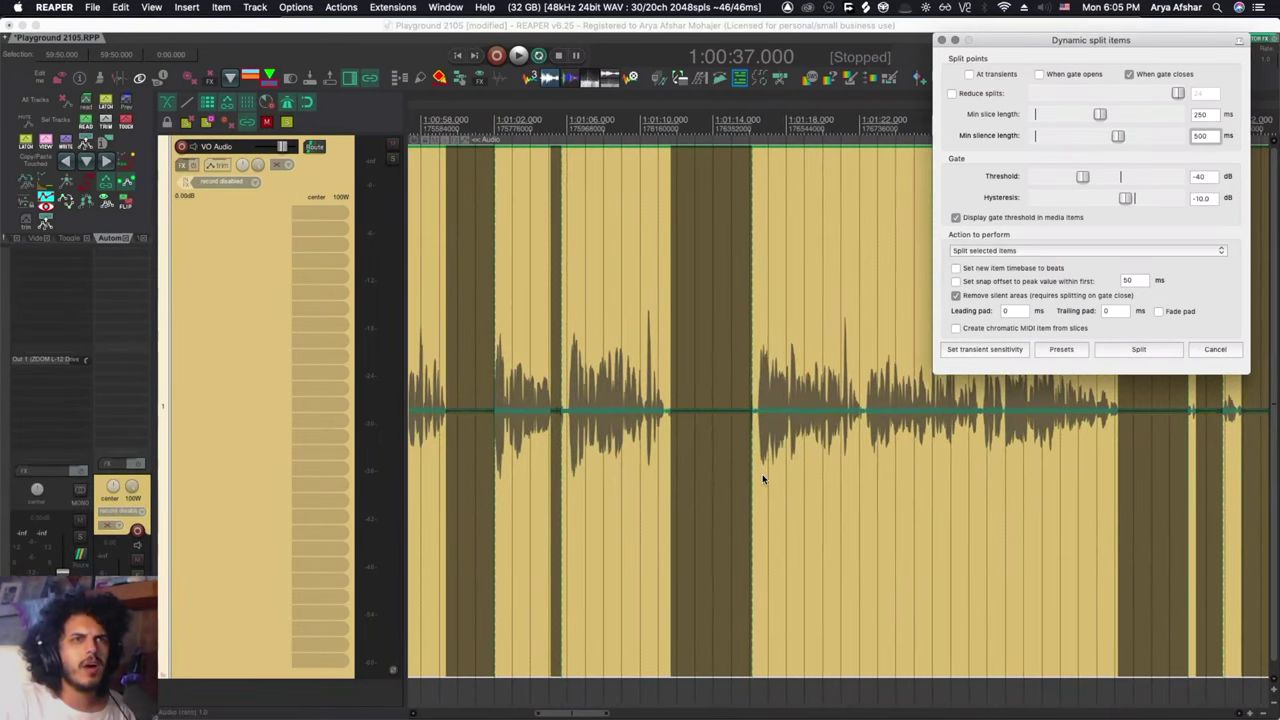
scroll(763, 480, up, 6)
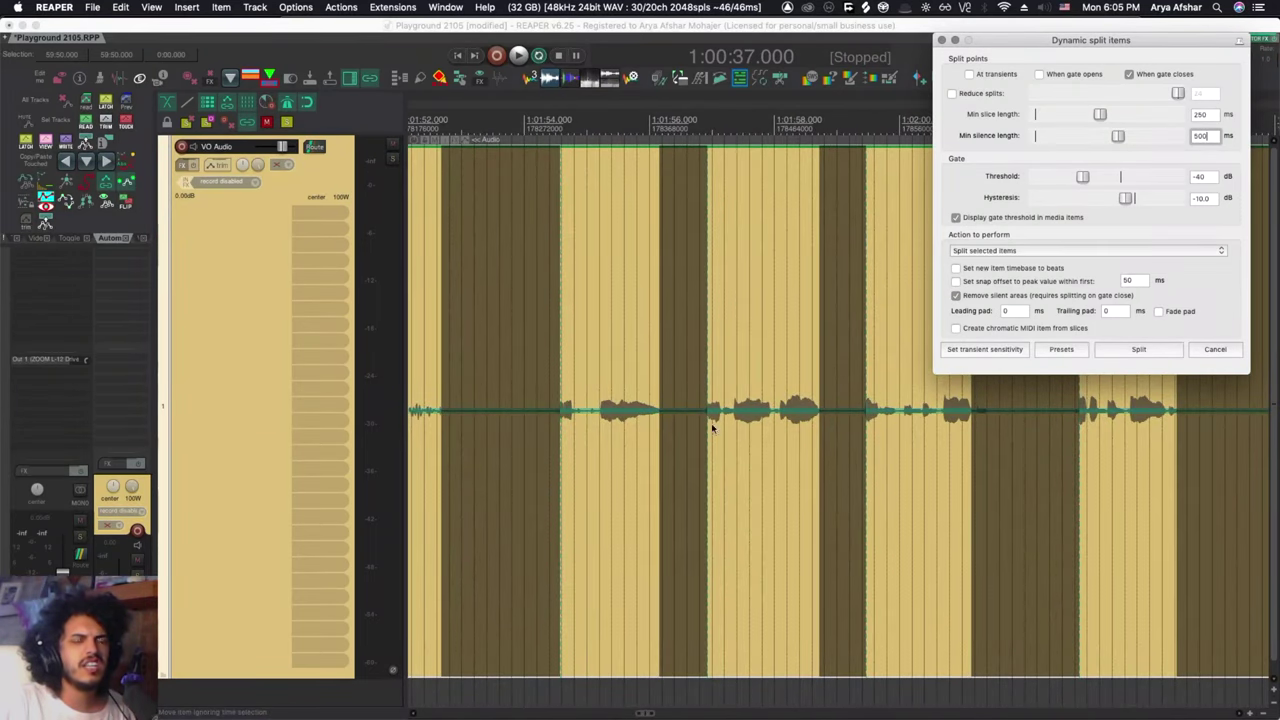
text(1000)
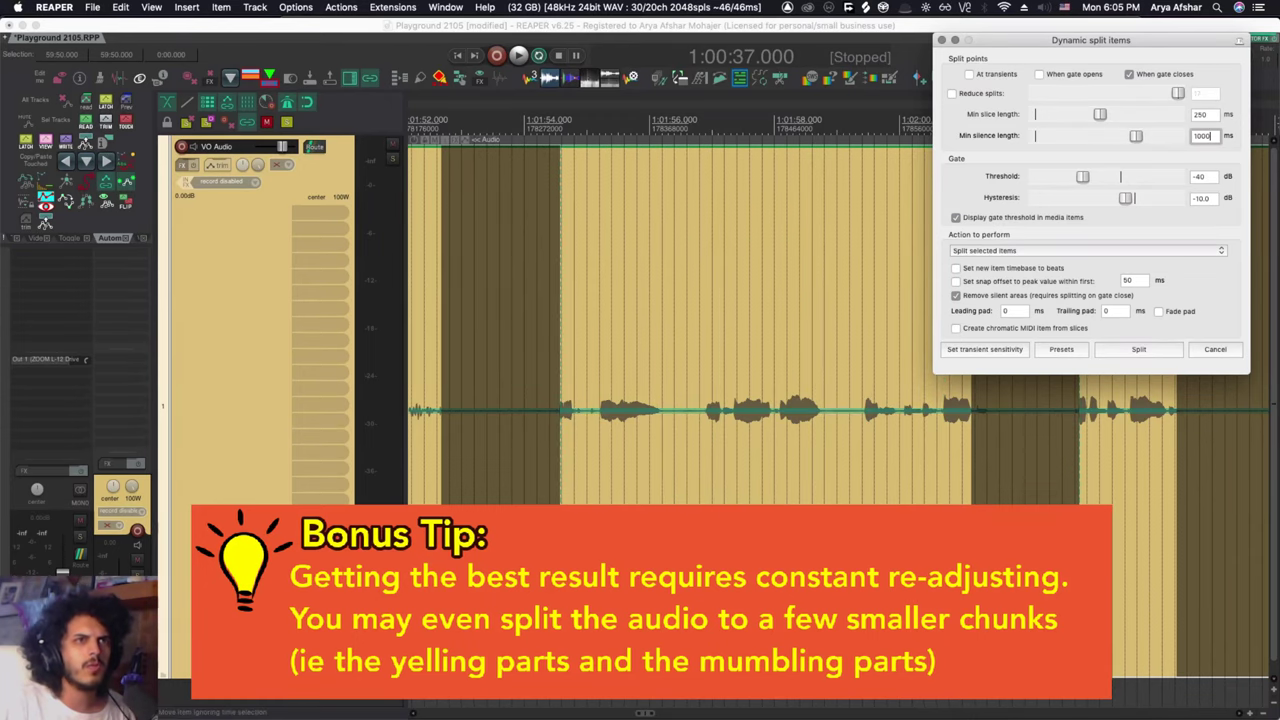
click(787, 418)
scroll(814, 418, down, 3)
scroll(820, 425, left, 10)
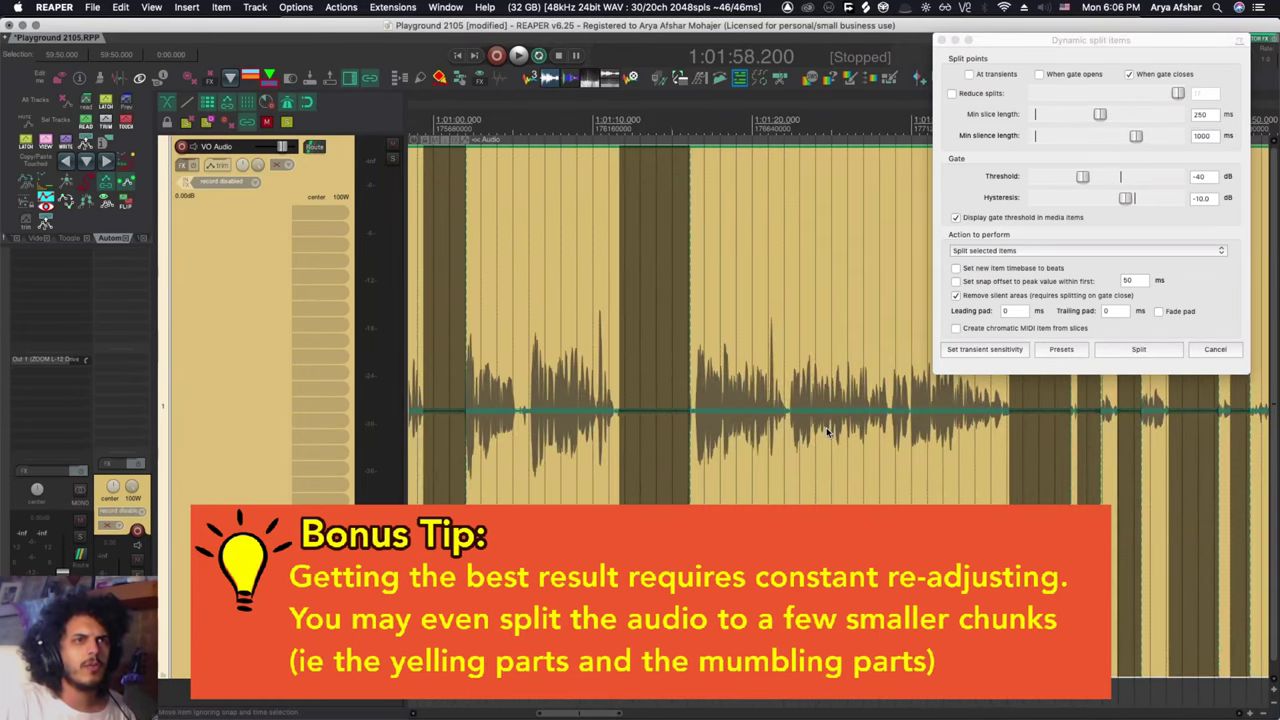
scroll(826, 427, down, 4)
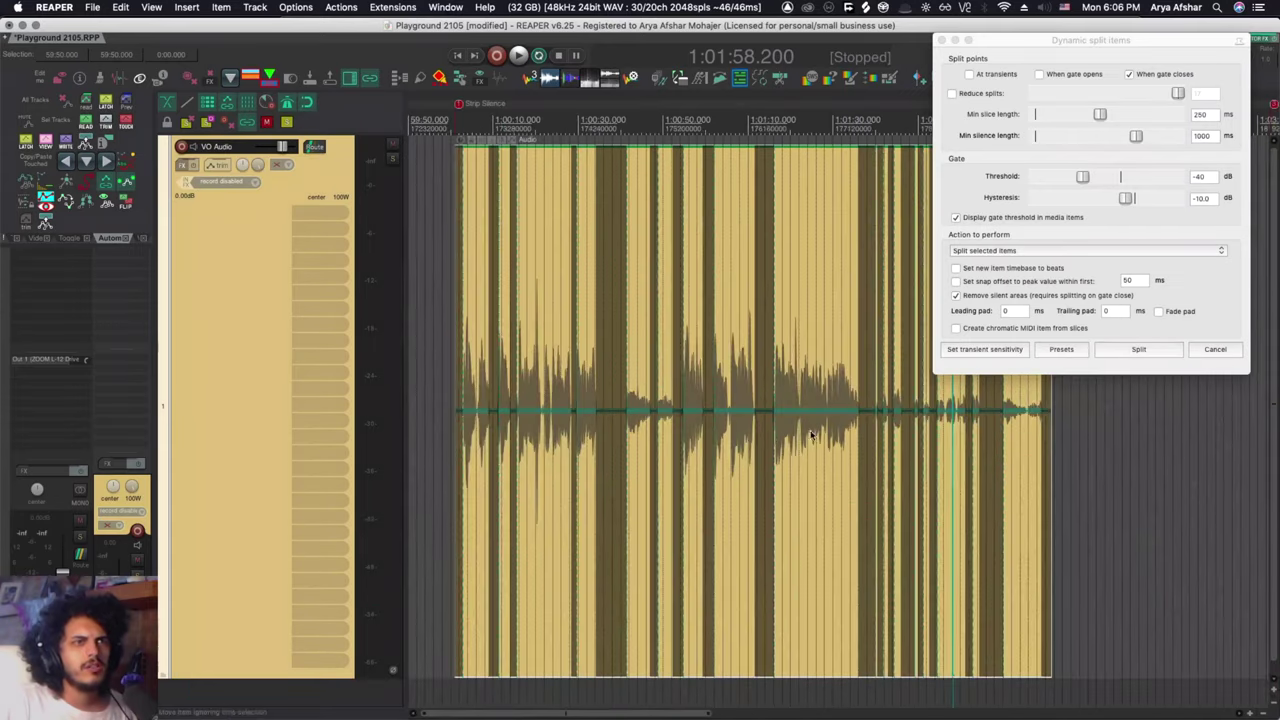
scroll(494, 418, left, 2)
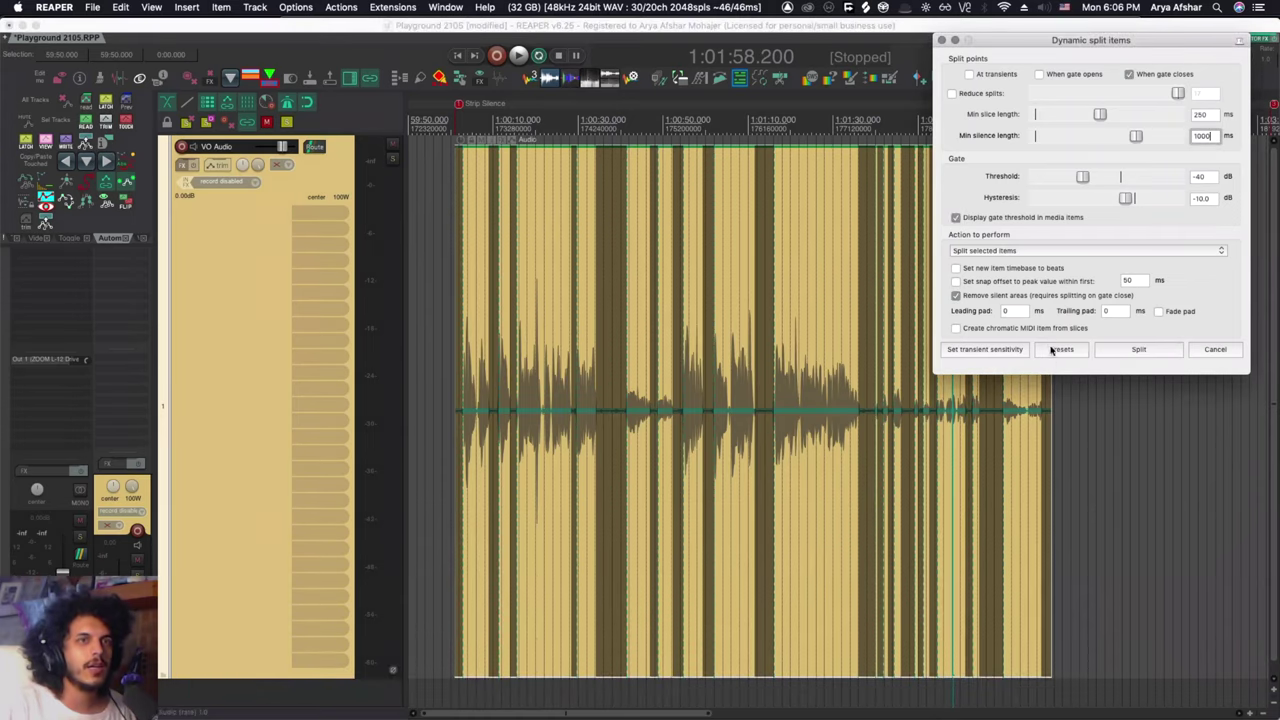
Save the current dynamic split settings as a preset named "Speech - Strip Silence".
click(1055, 349)
click(1078, 437)
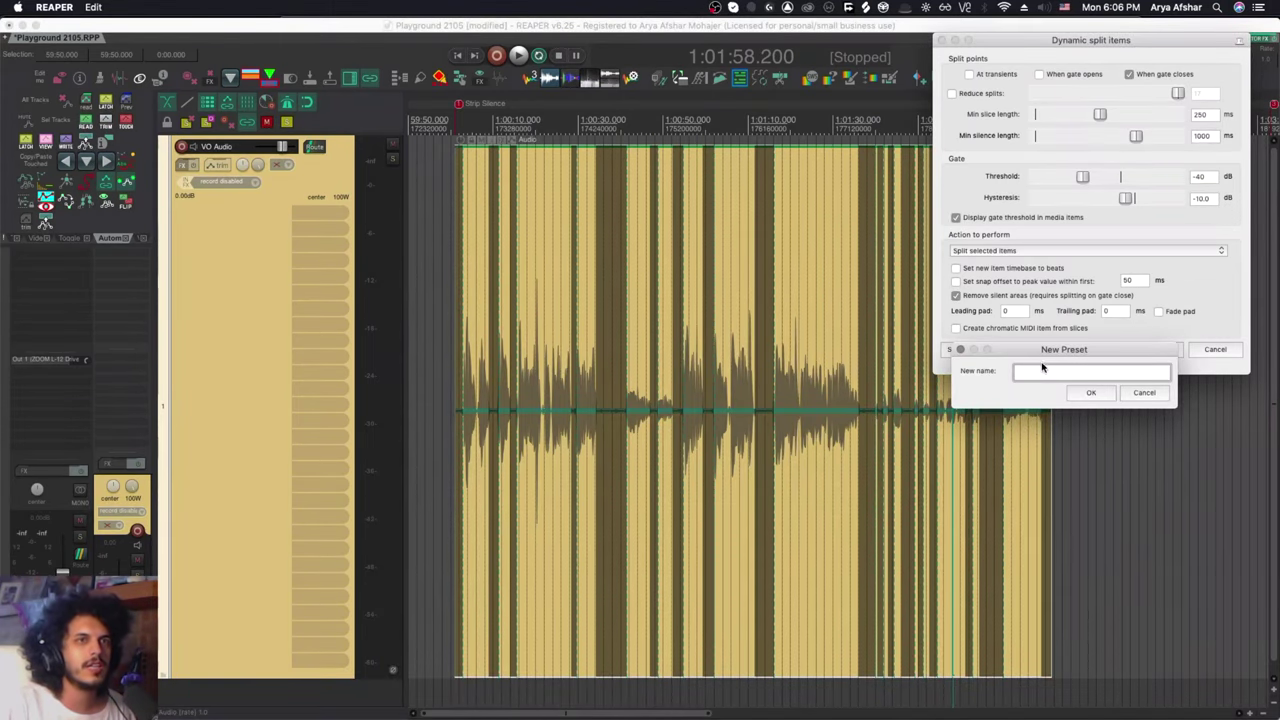
text(Speech)
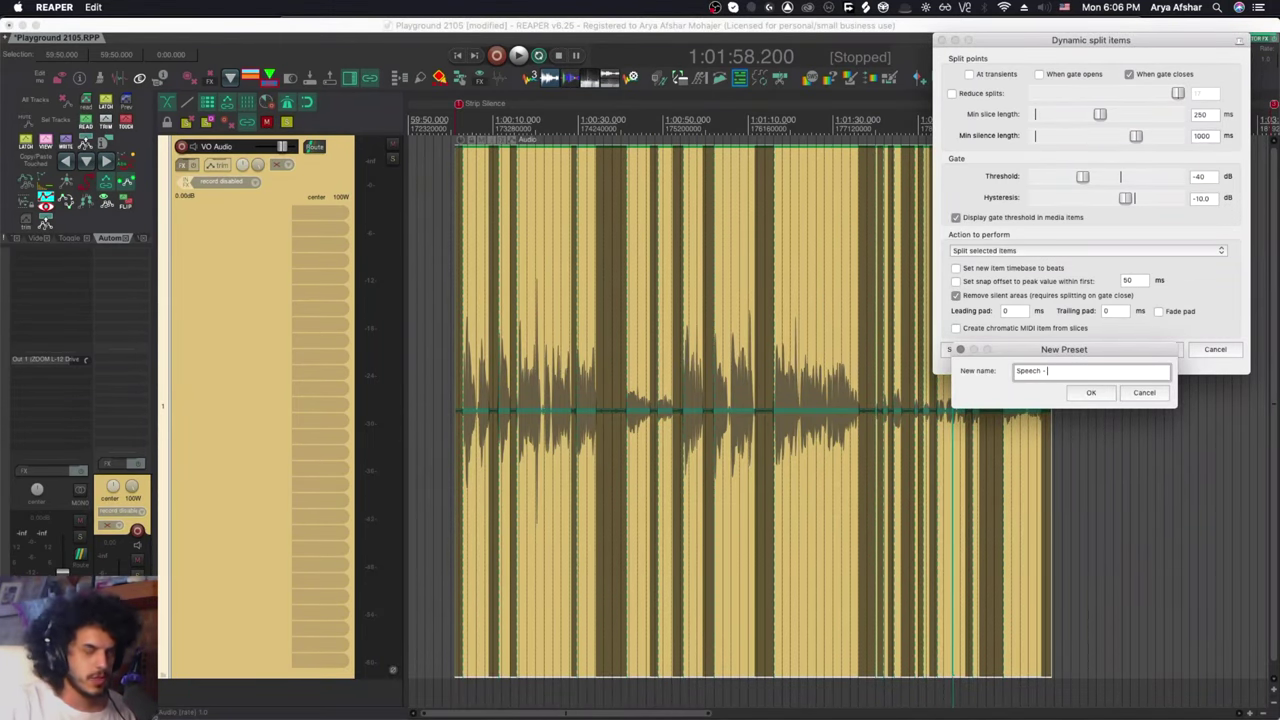
text( - Strip Silence)
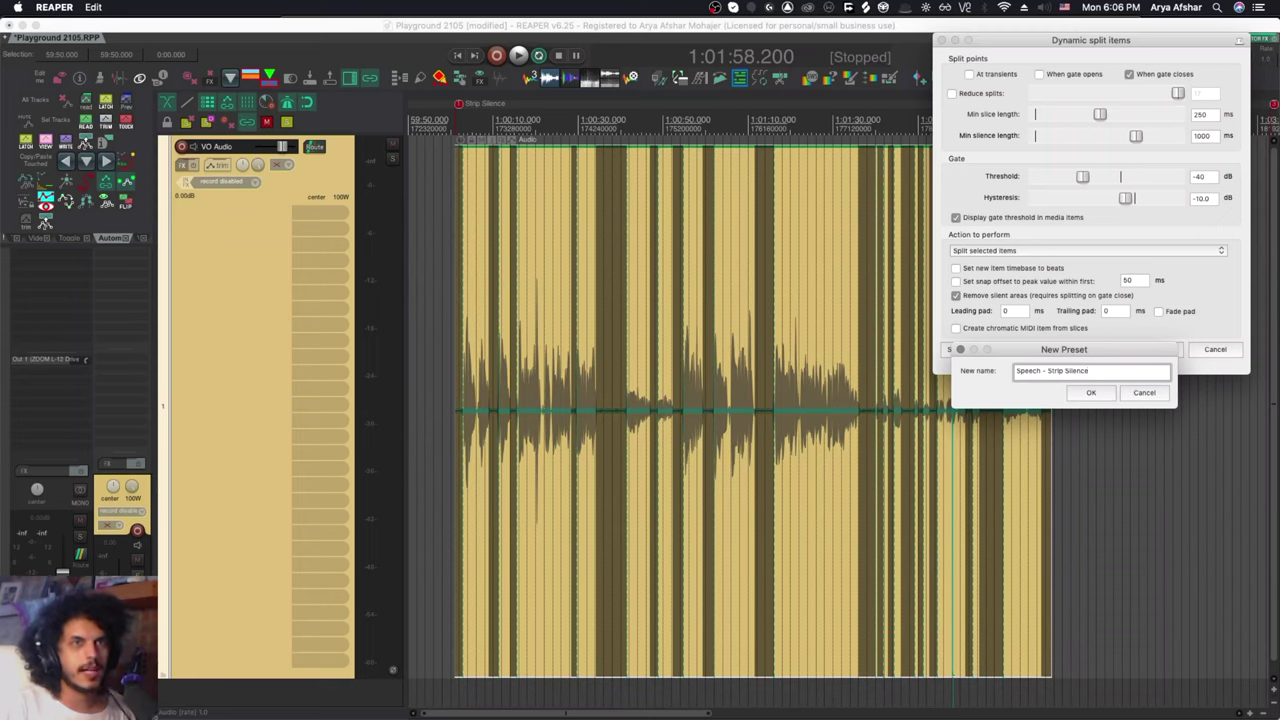
click(1091, 393)
Load the Library preset and switch back to the "Speech - Strip Silence" preset.
click(1063, 350)
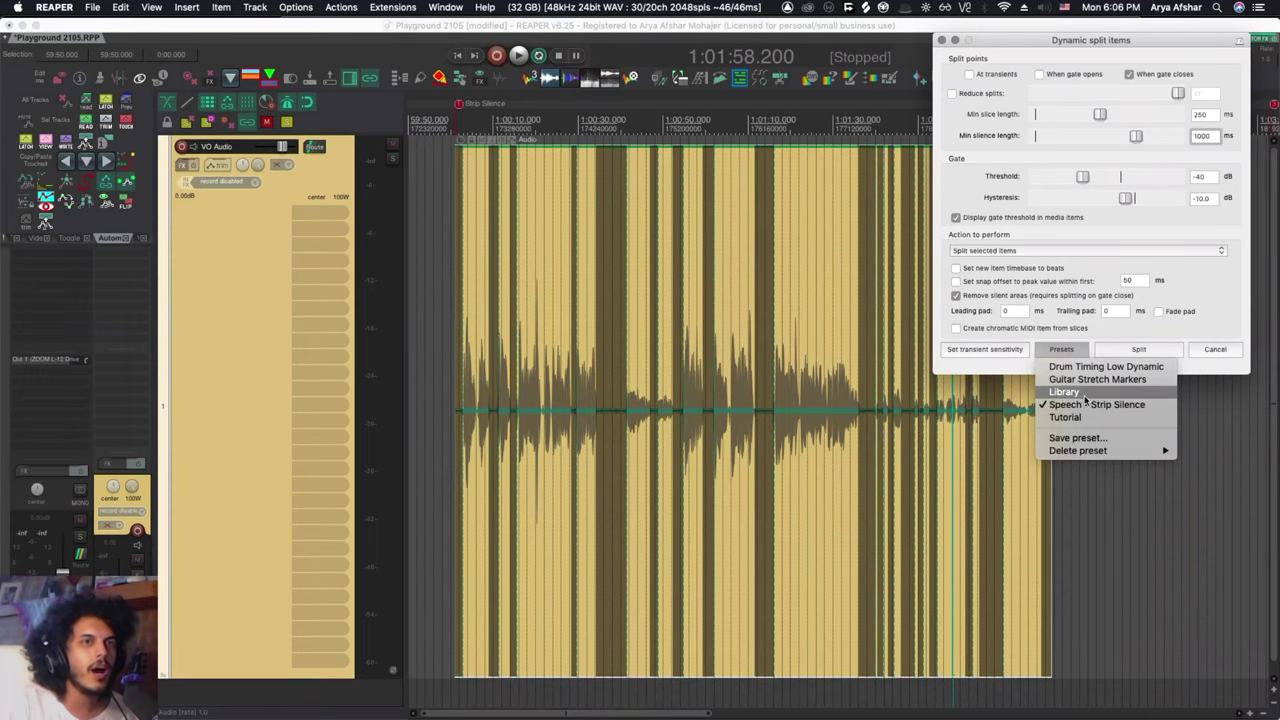
click(1065, 391)
click(1062, 350)
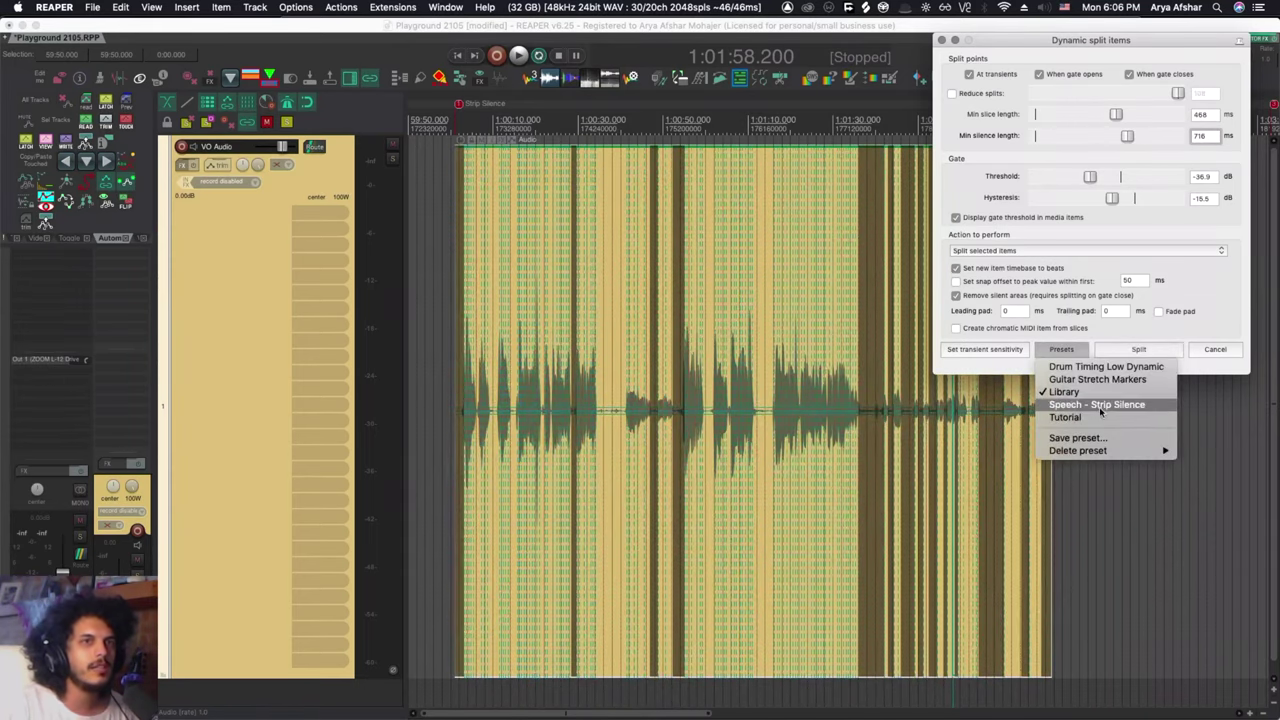
click(1097, 404)
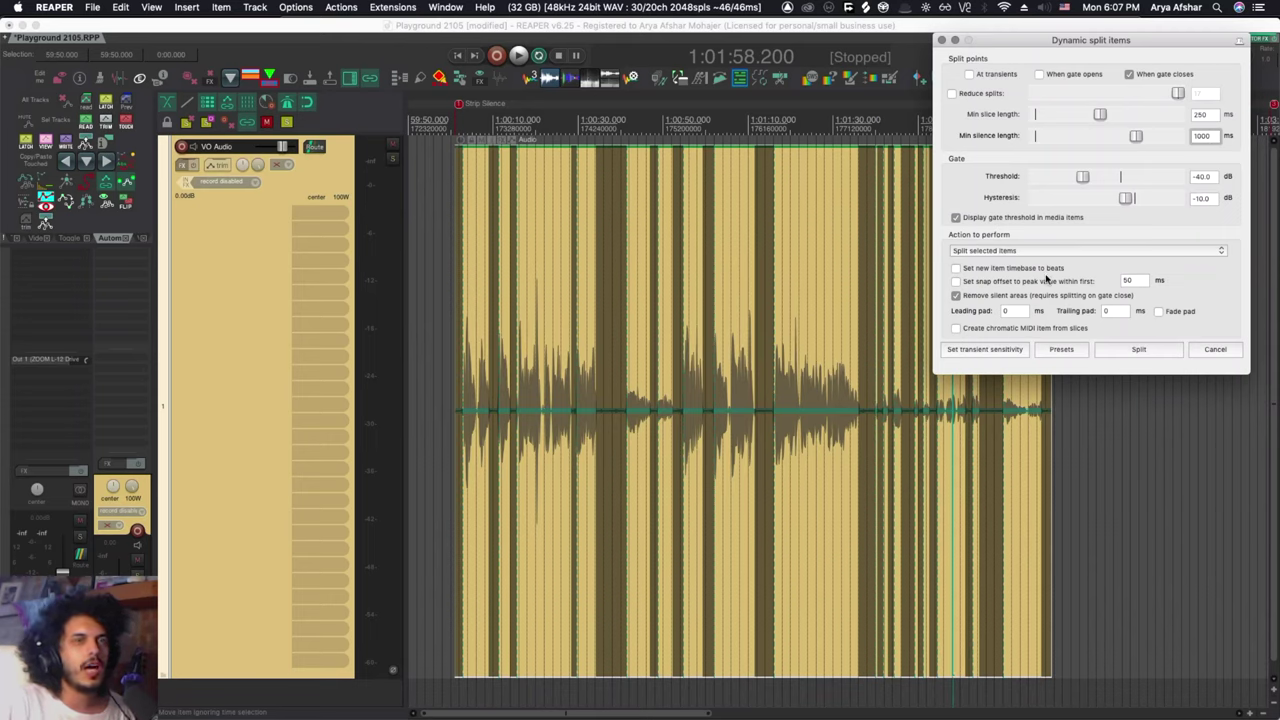
Split the voice-over item with the preset's settings and examine the cut points between the resulting items.
click(1145, 356)
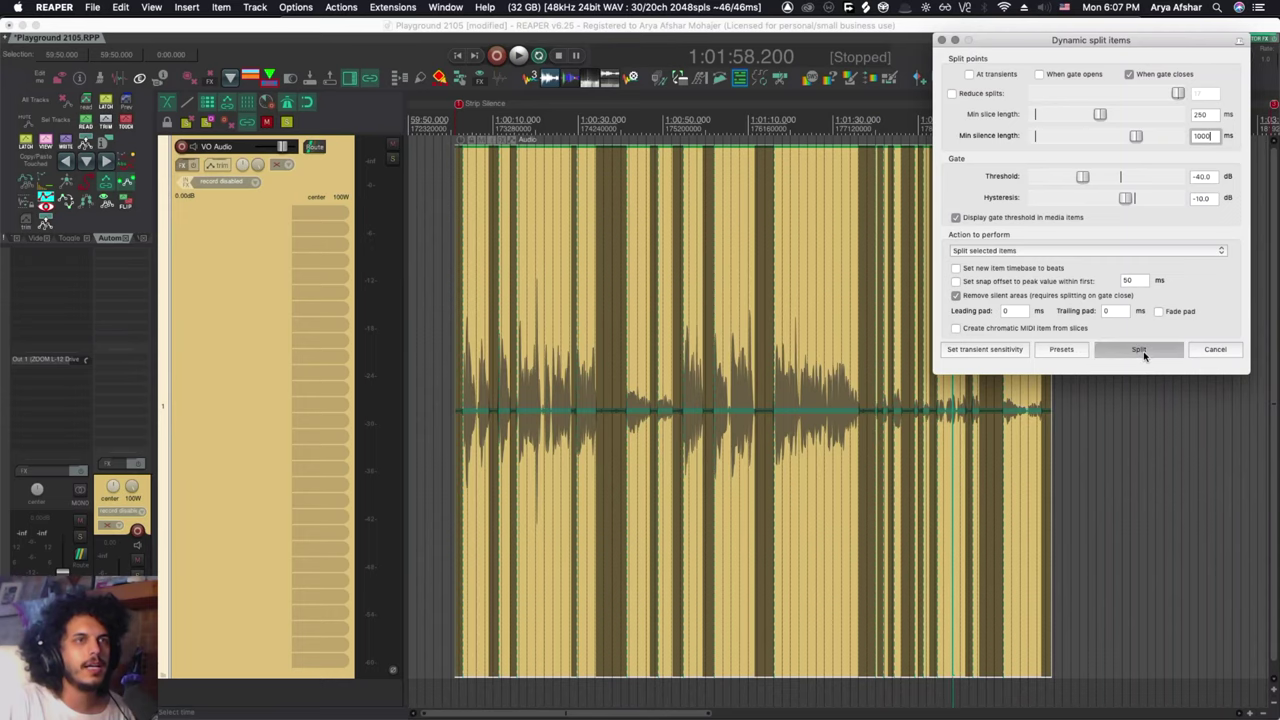
scroll(640, 451, up, 4)
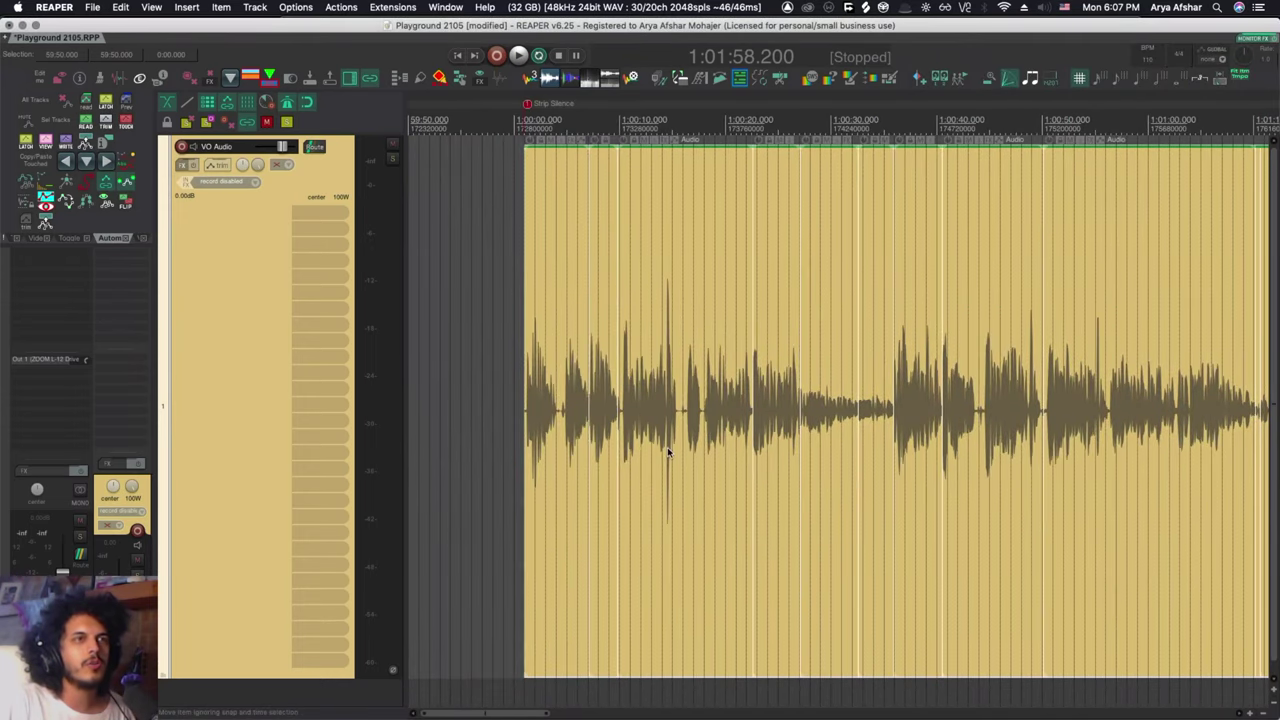
scroll(668, 452, up, 5)
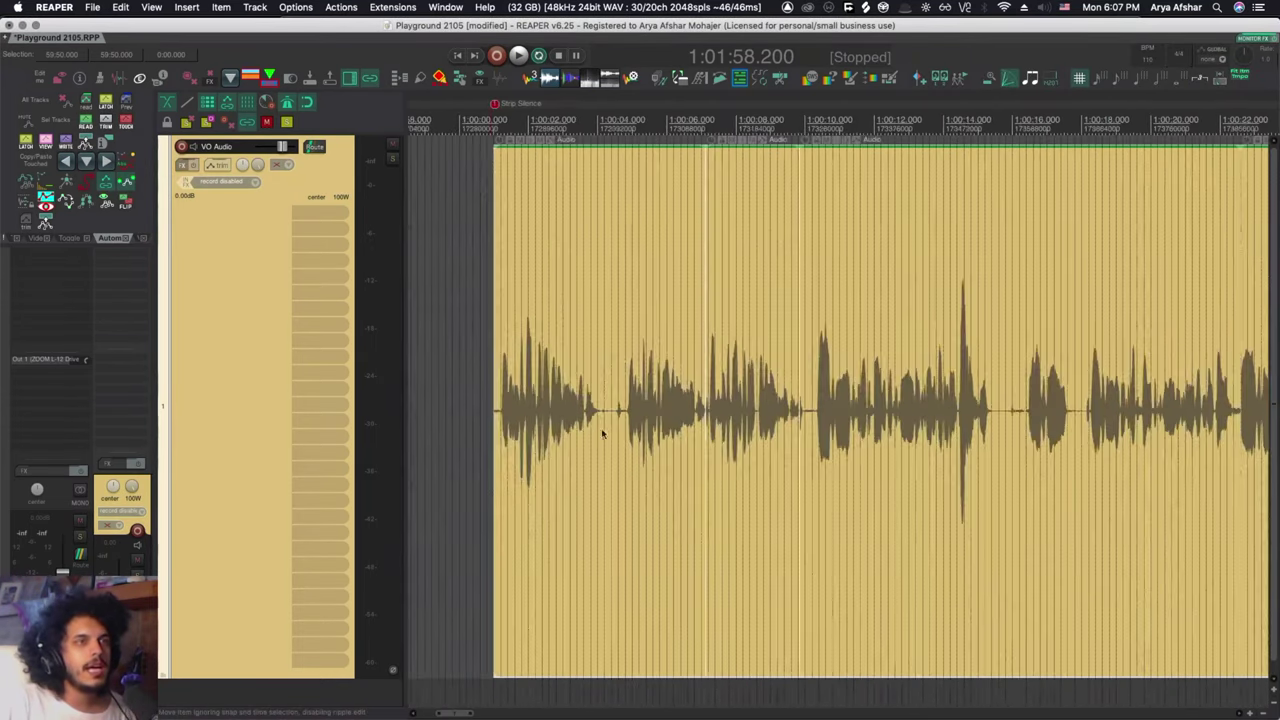
scroll(603, 433, up, 3)
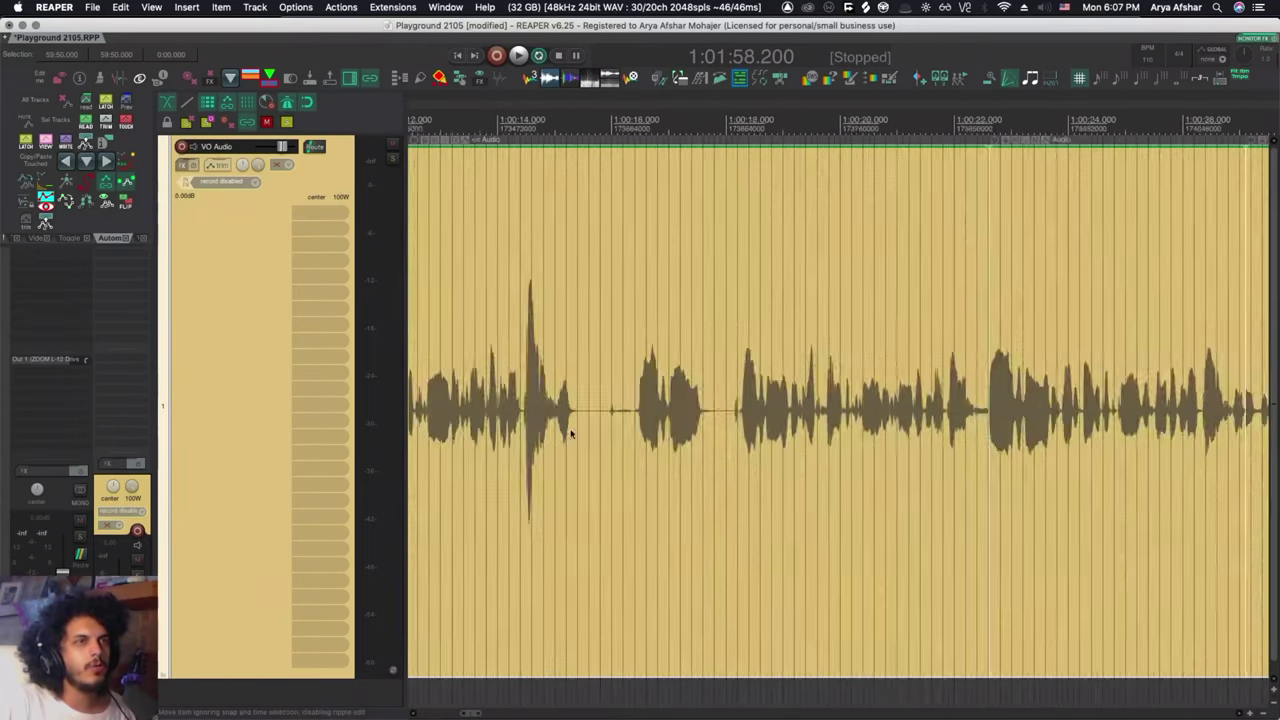
scroll(571, 433, up, 2)
scroll(883, 428, down, 2)
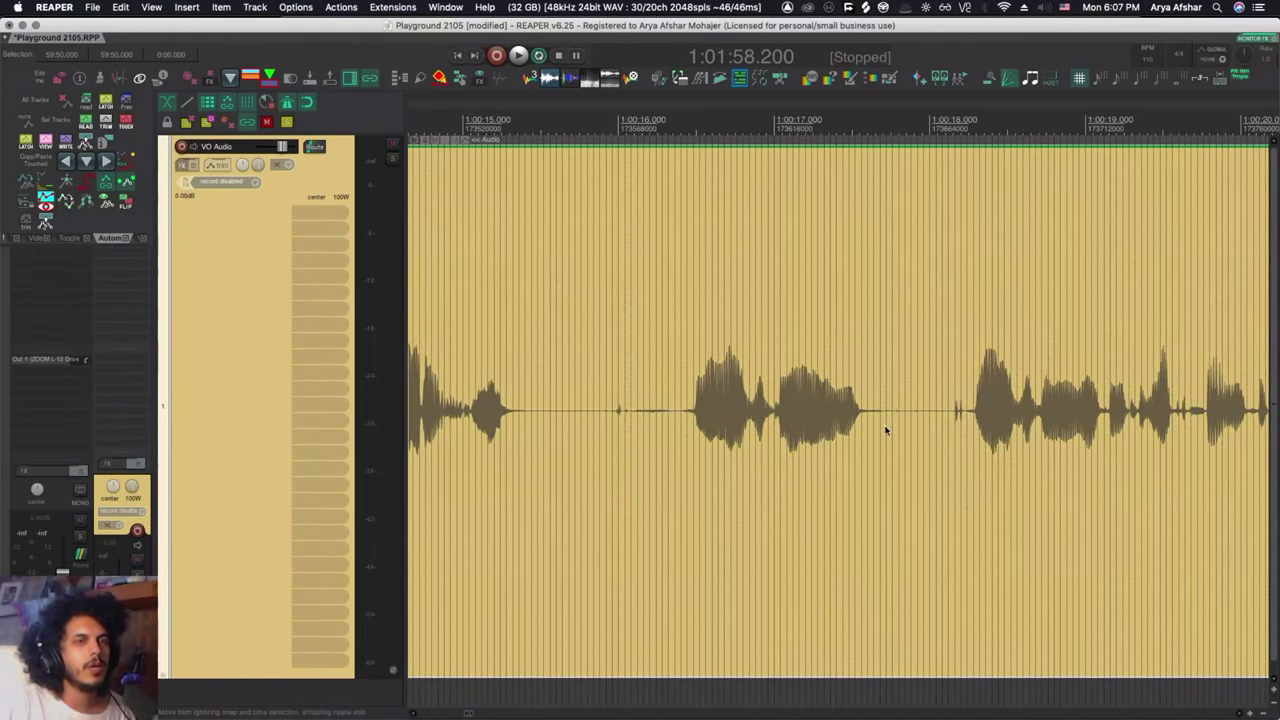
scroll(897, 418, down, 1)
scroll(858, 427, up, 5)
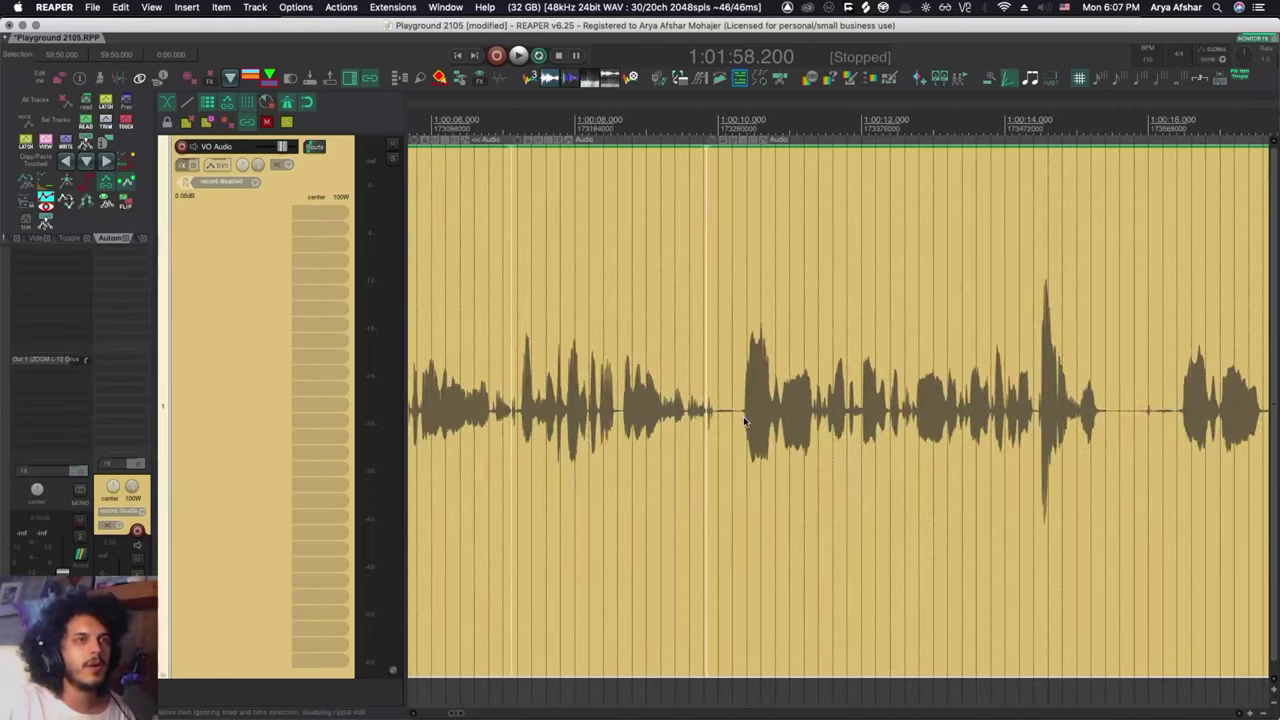
scroll(766, 418, up, 4)
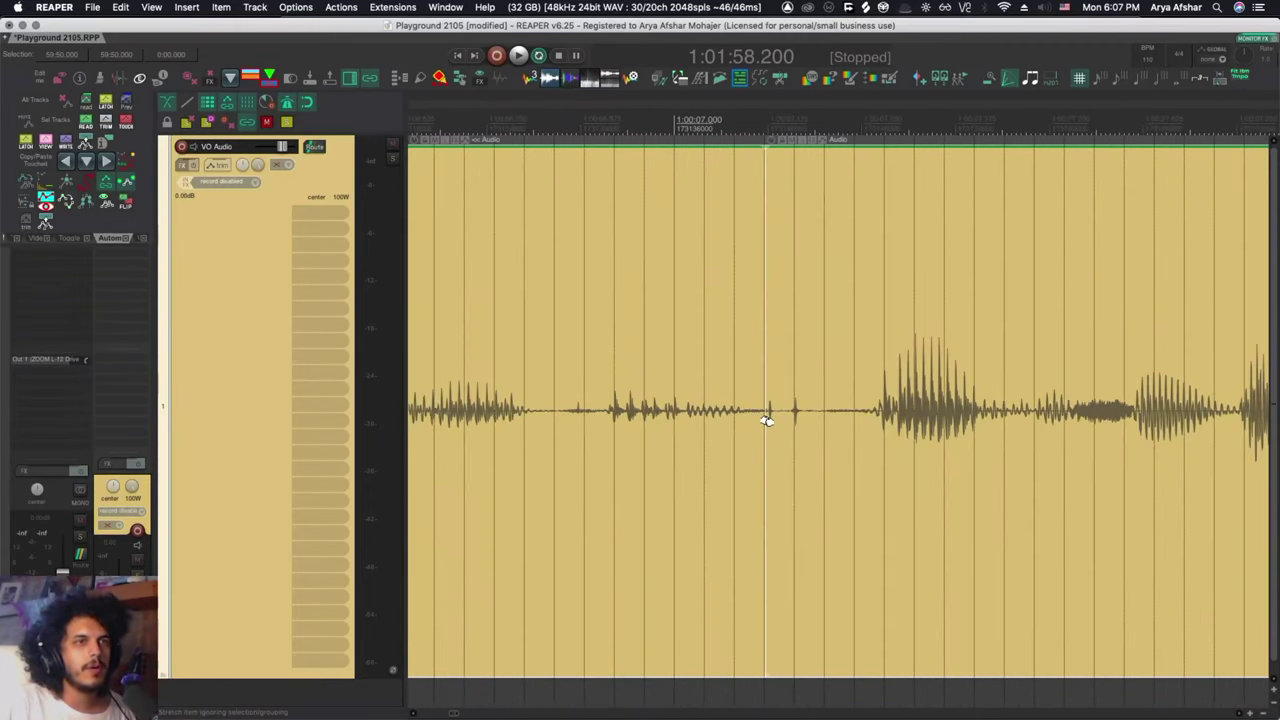
scroll(755, 492, down, 8)
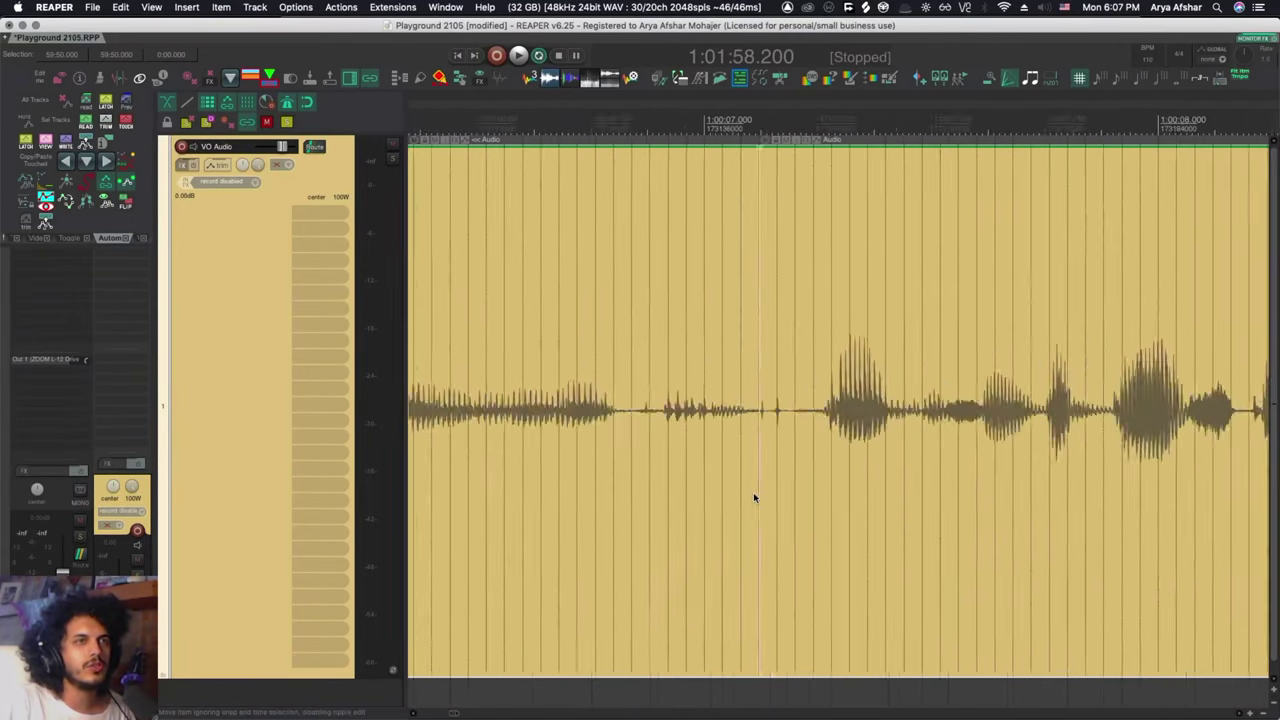
Dynamically split the original voice-over item again with a 50 ms leading pad and a 100 ms trailing pad.
key(d)
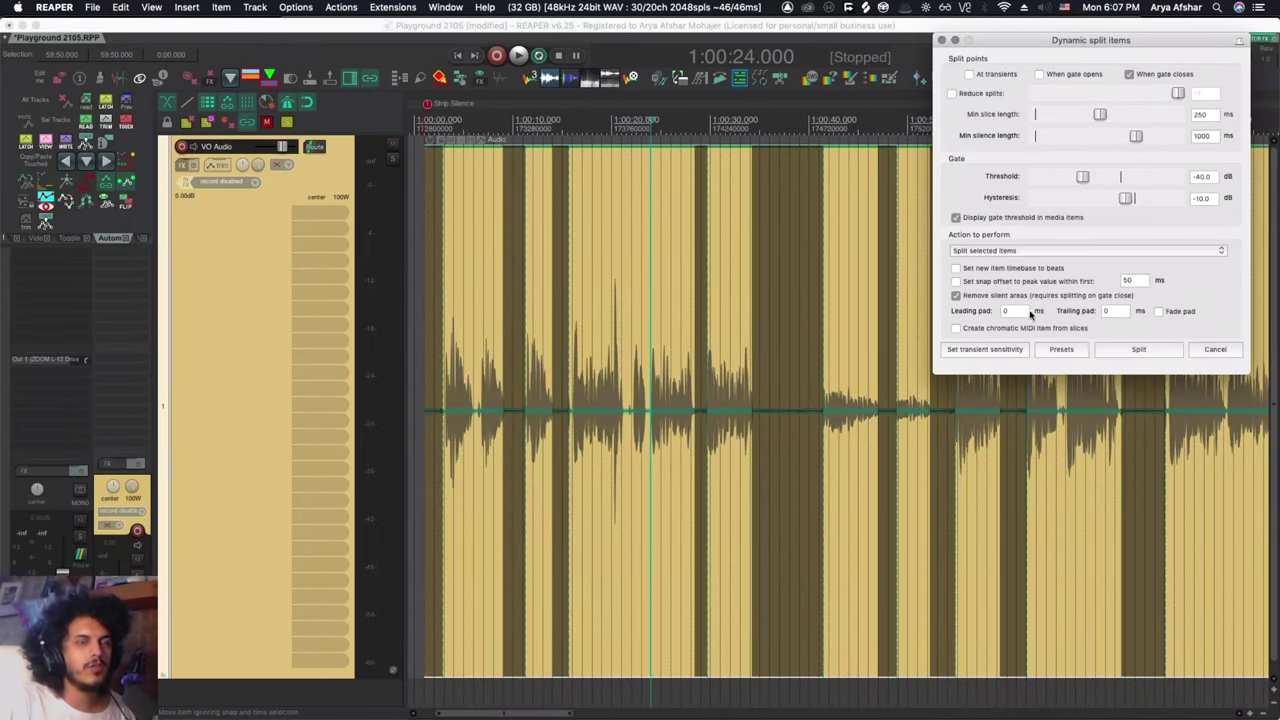
click(1107, 312)
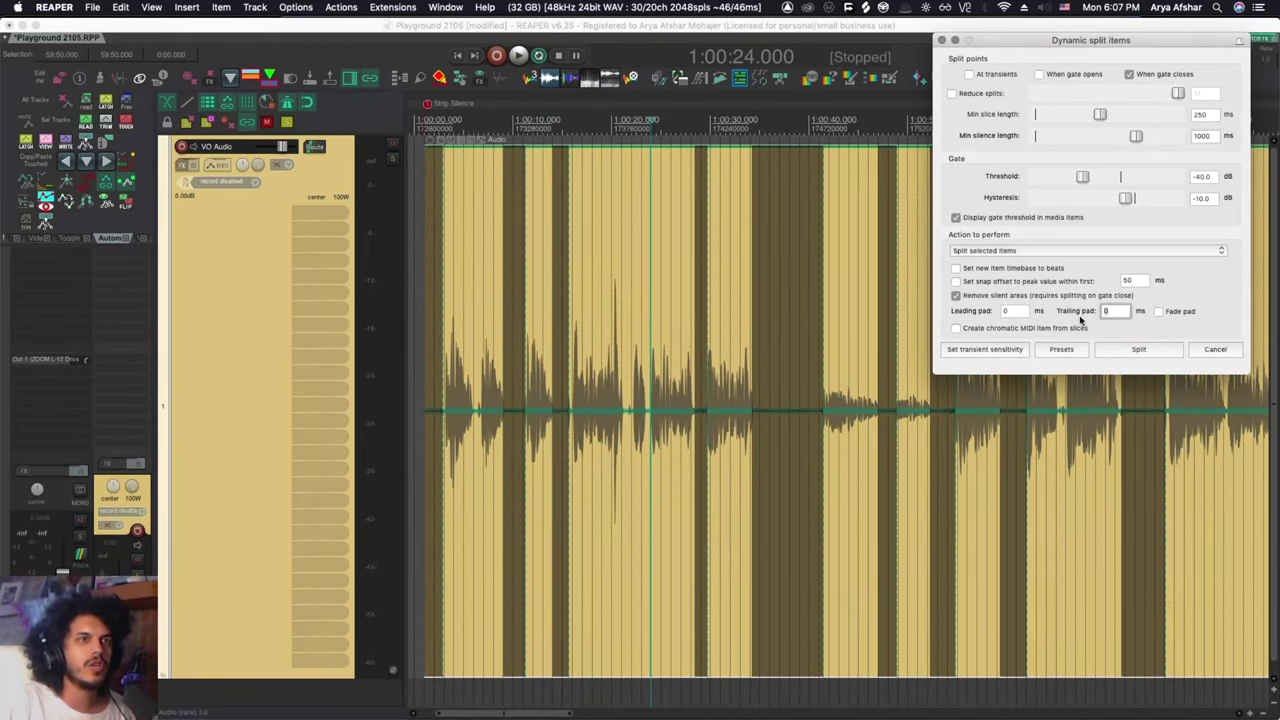
scroll(664, 340, up, 3)
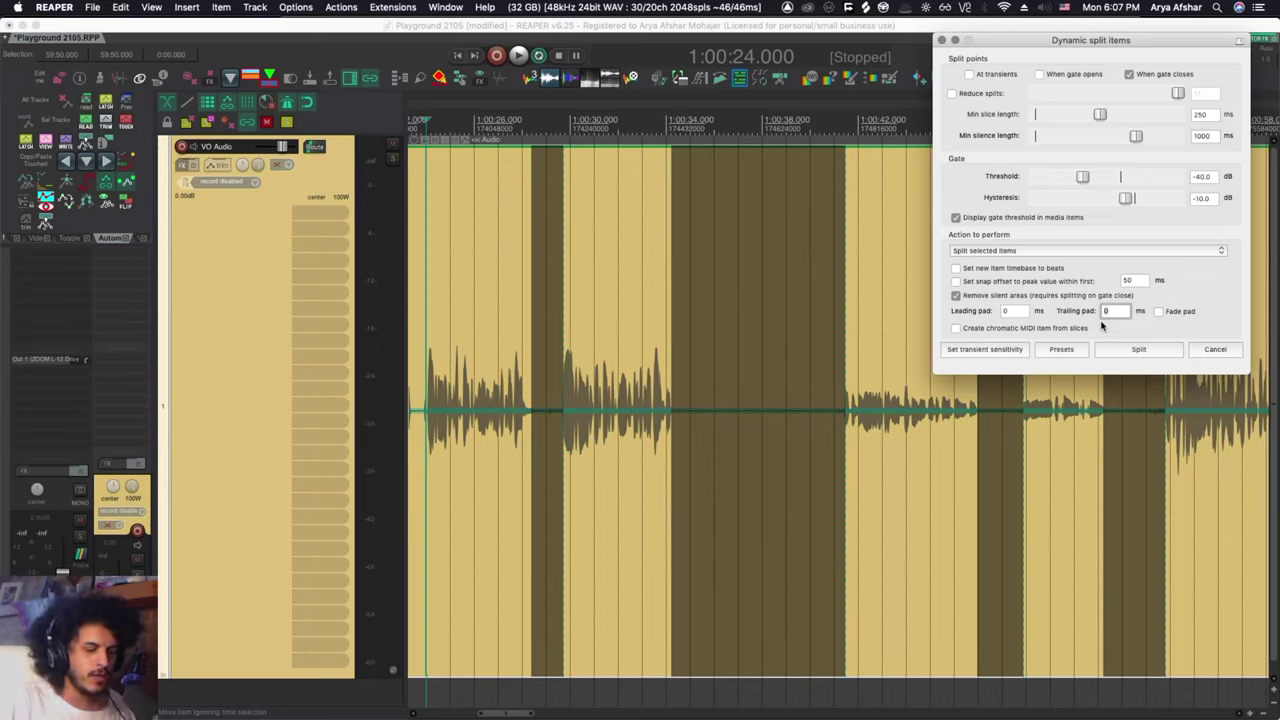
text(100)
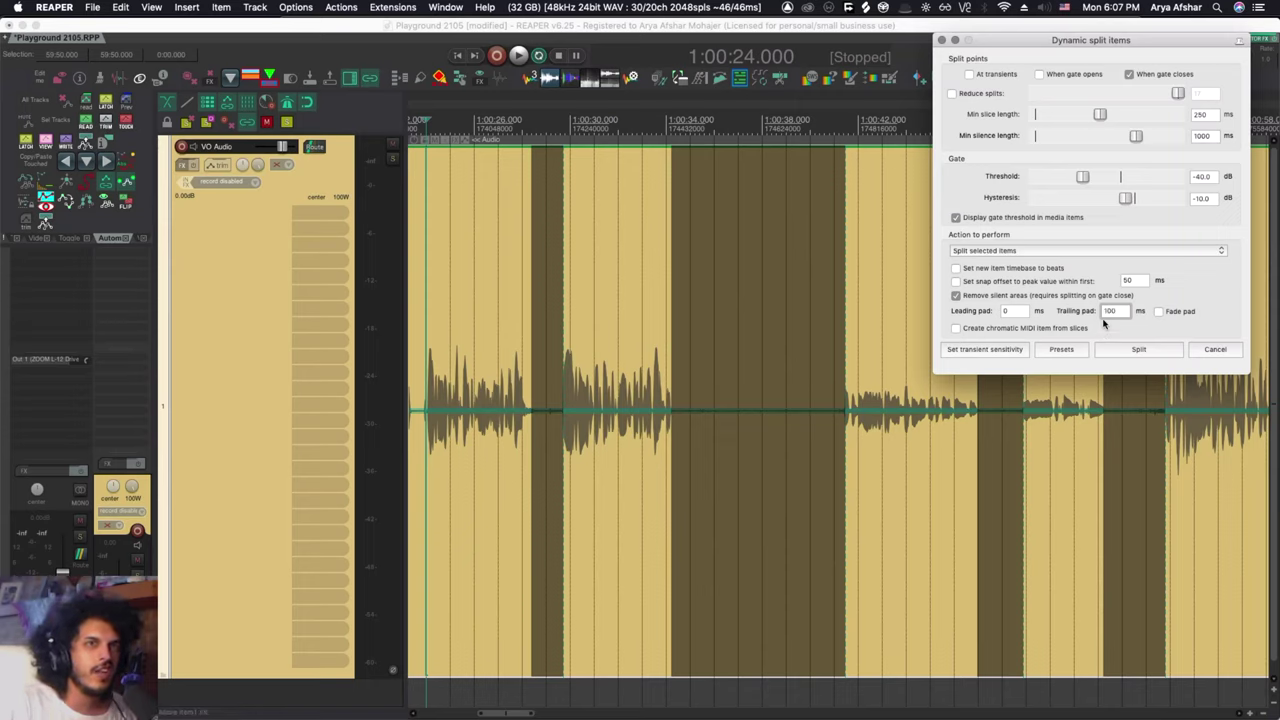
click(1014, 311)
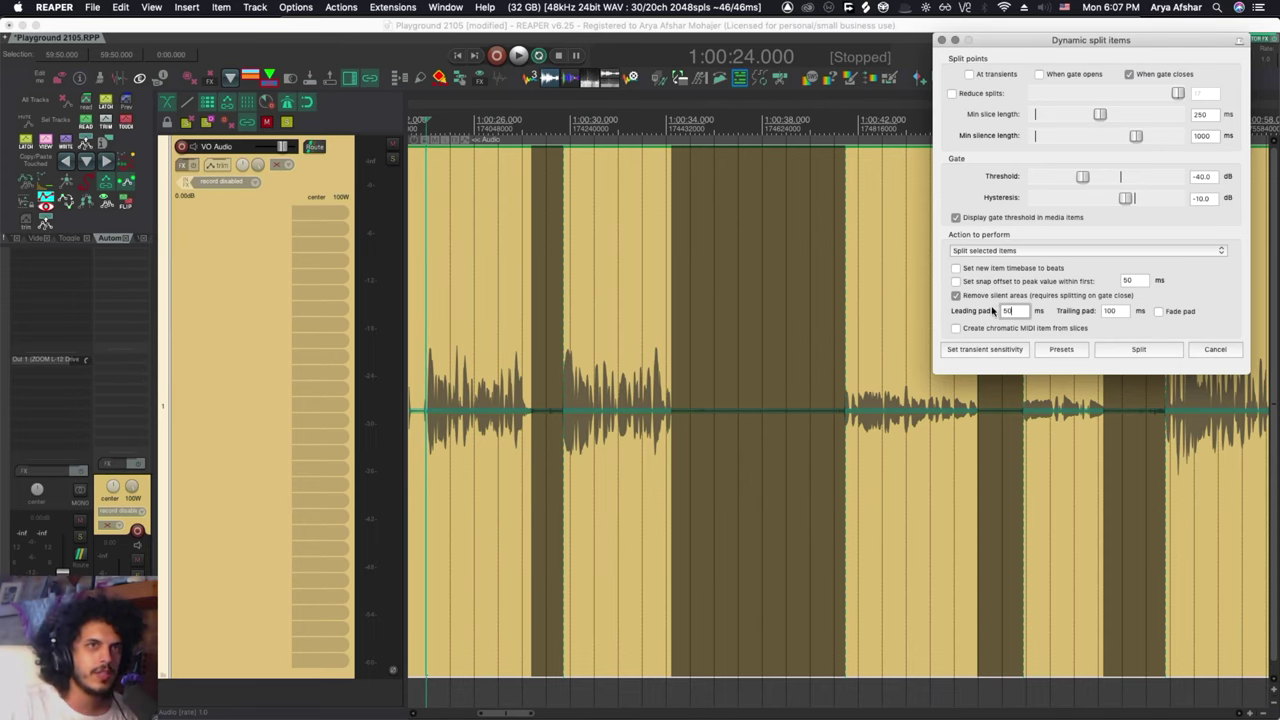
text(50)
key(Tab)
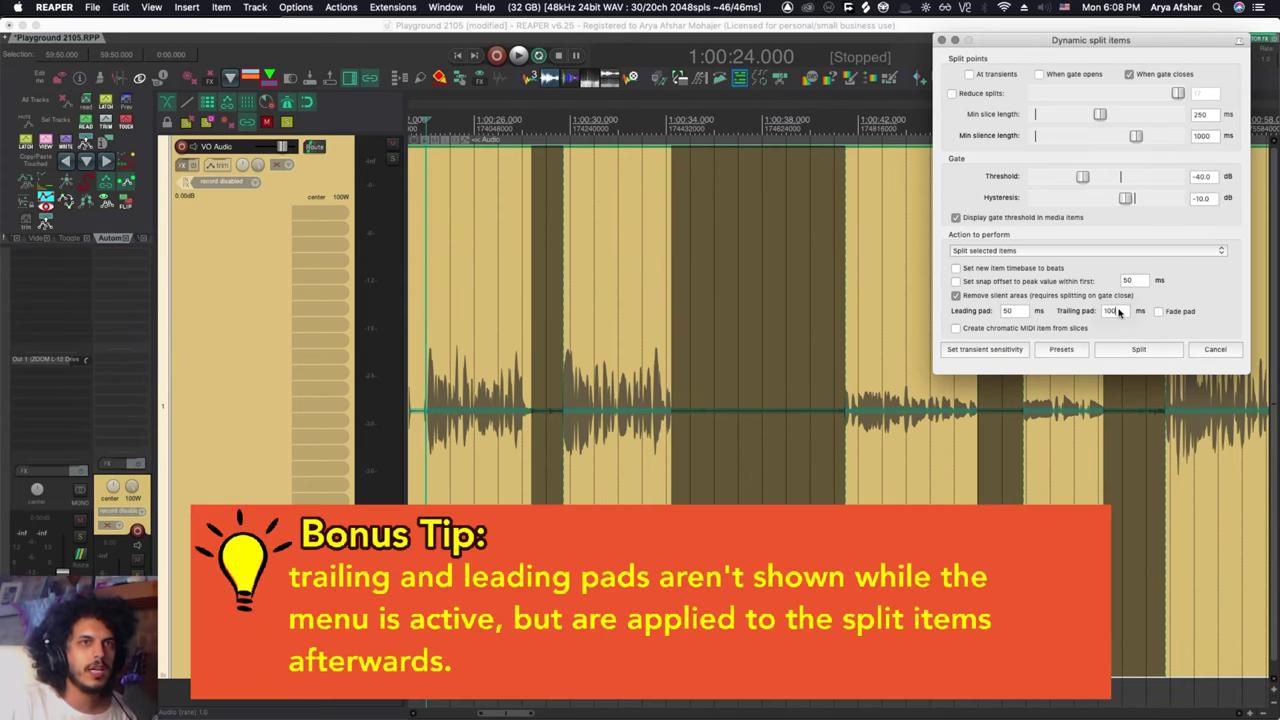
click(1076, 330)
click(1137, 350)
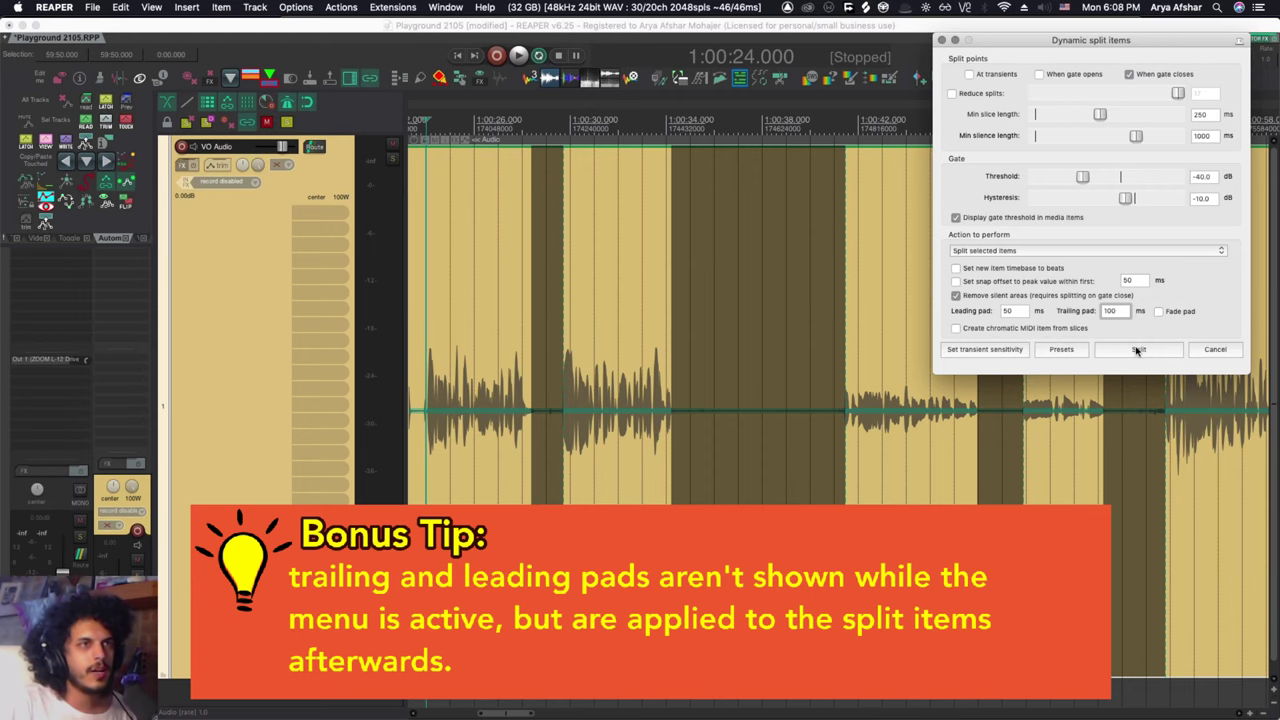
scroll(911, 416, up, 8)
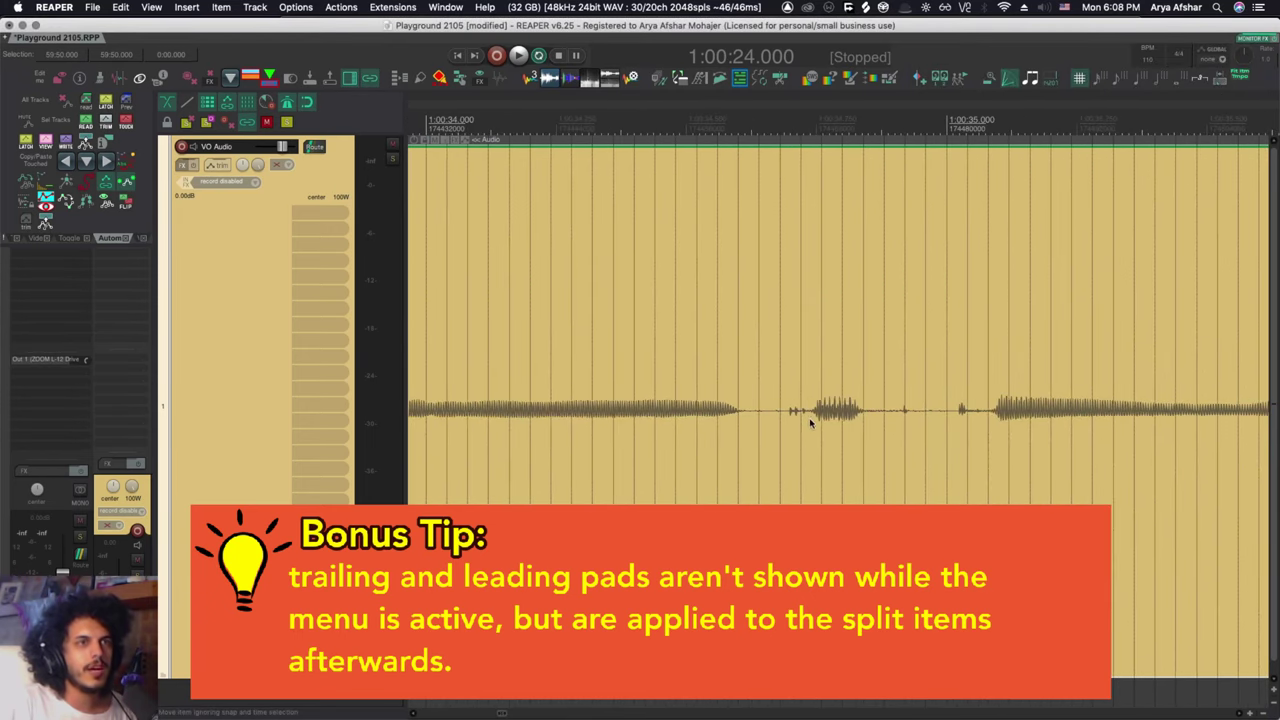
Examine the padded cut points between the split voice-over items at several places along the track.
scroll(790, 420, up, 3)
scroll(492, 420, up, 6)
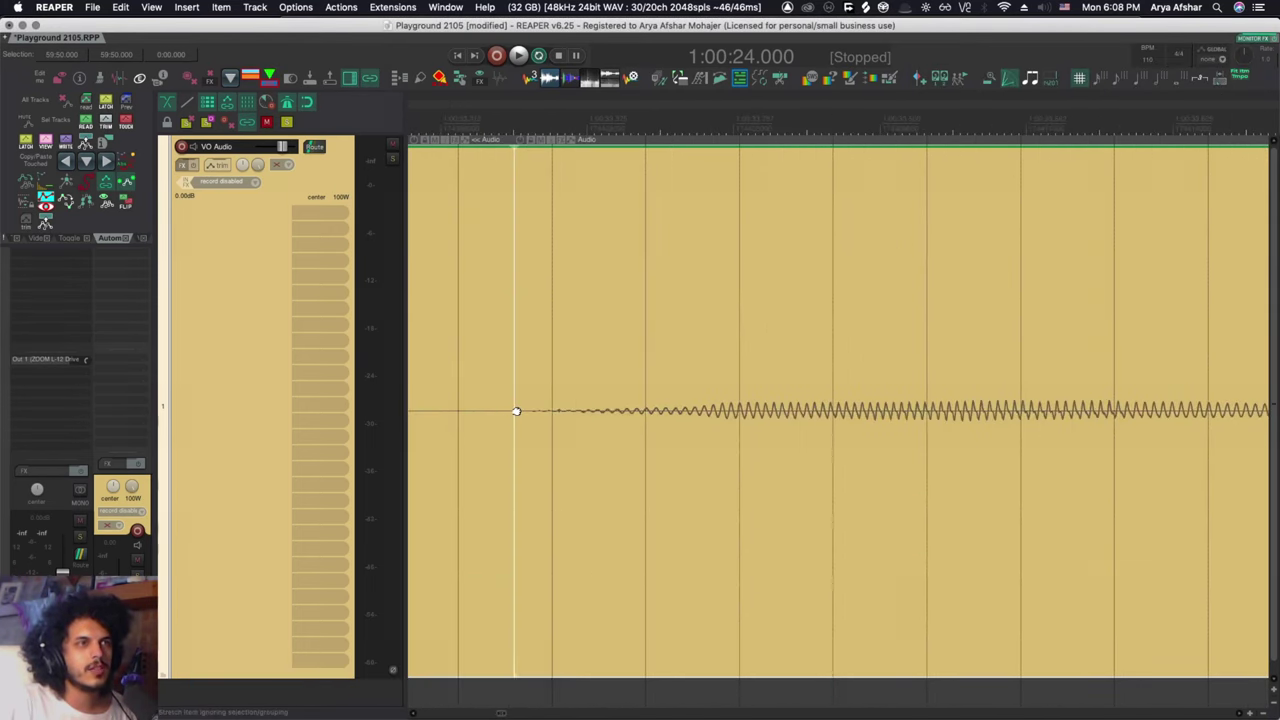
scroll(557, 443, down, 15)
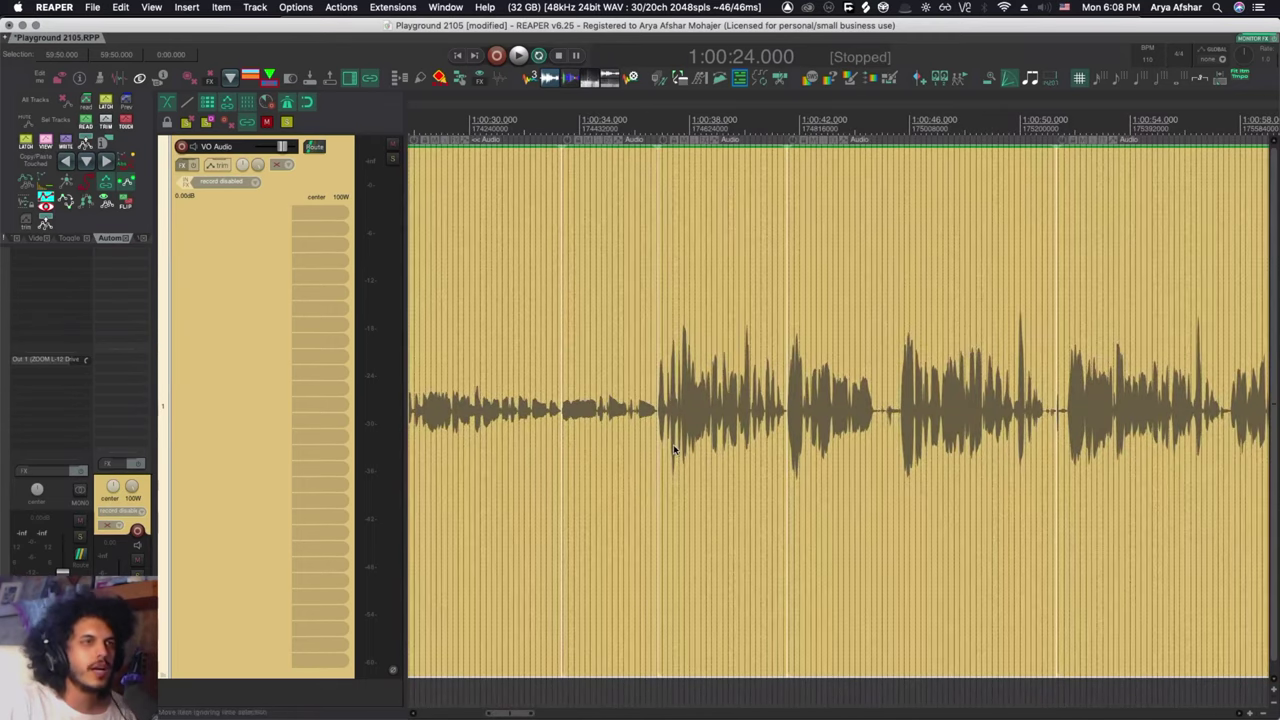
scroll(797, 420, up, 10)
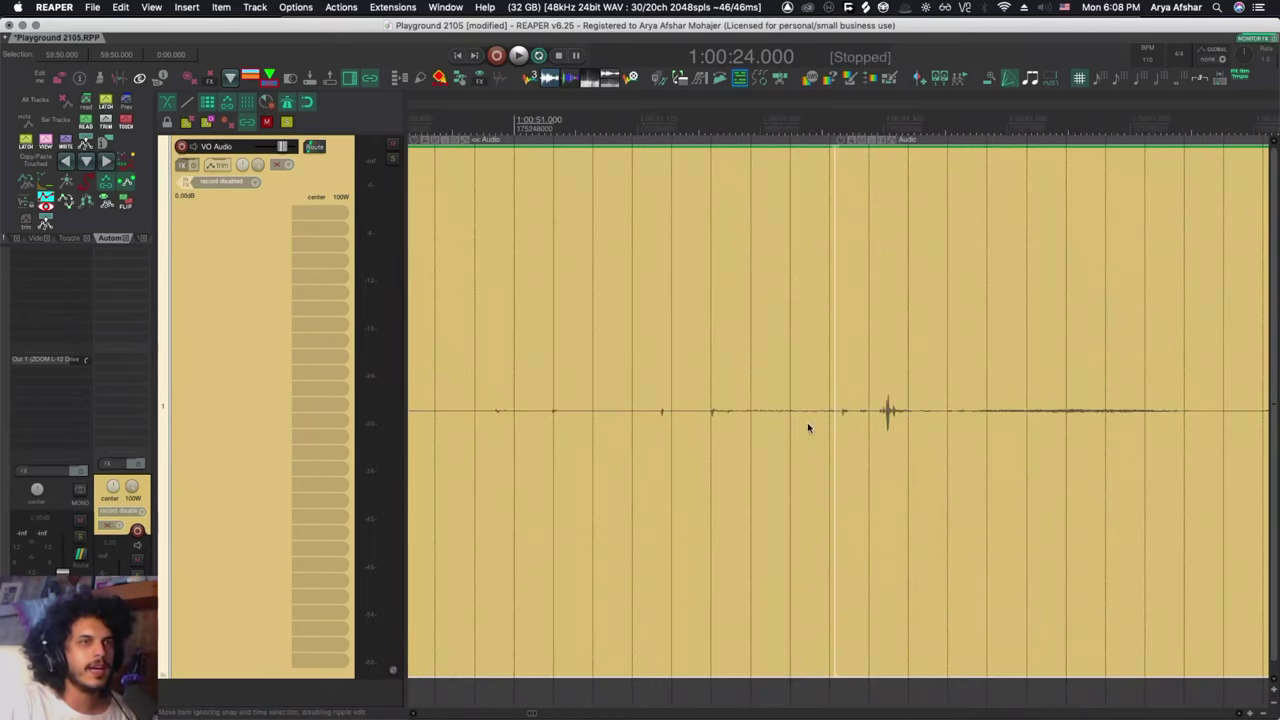
scroll(808, 422, down, 10)
scroll(533, 415, up, 4)
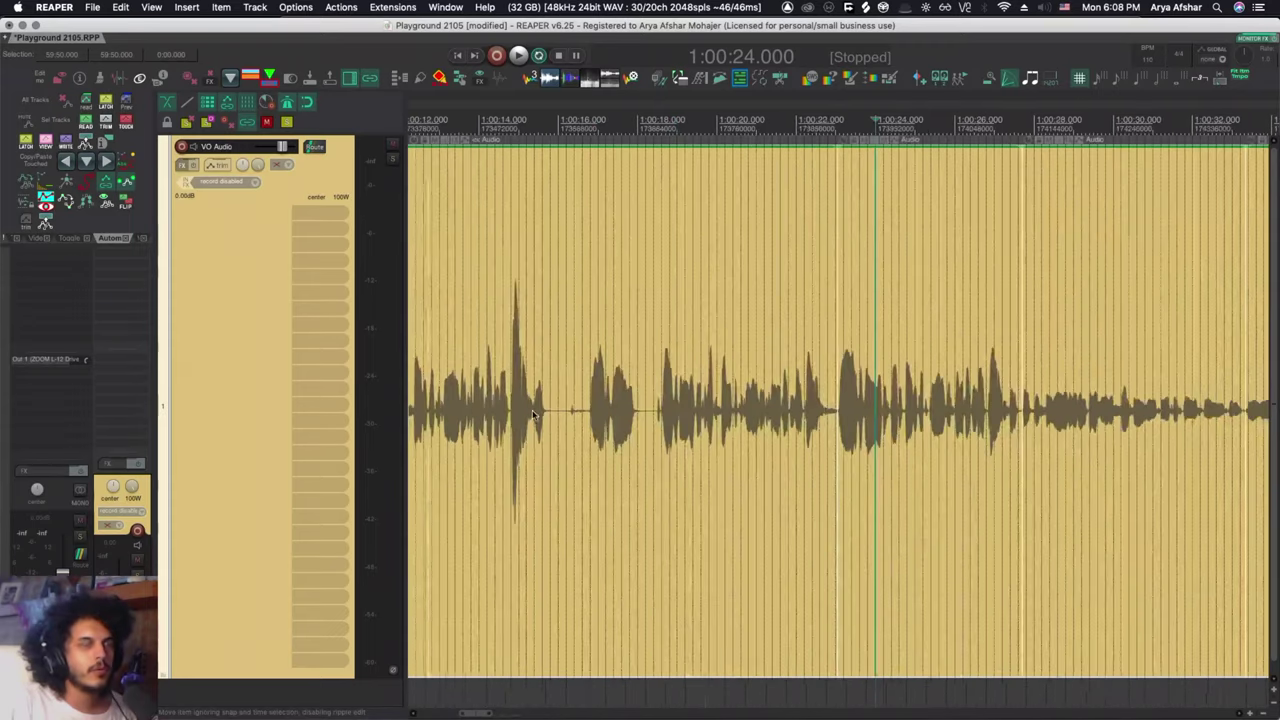
click(552, 415)
key(s)
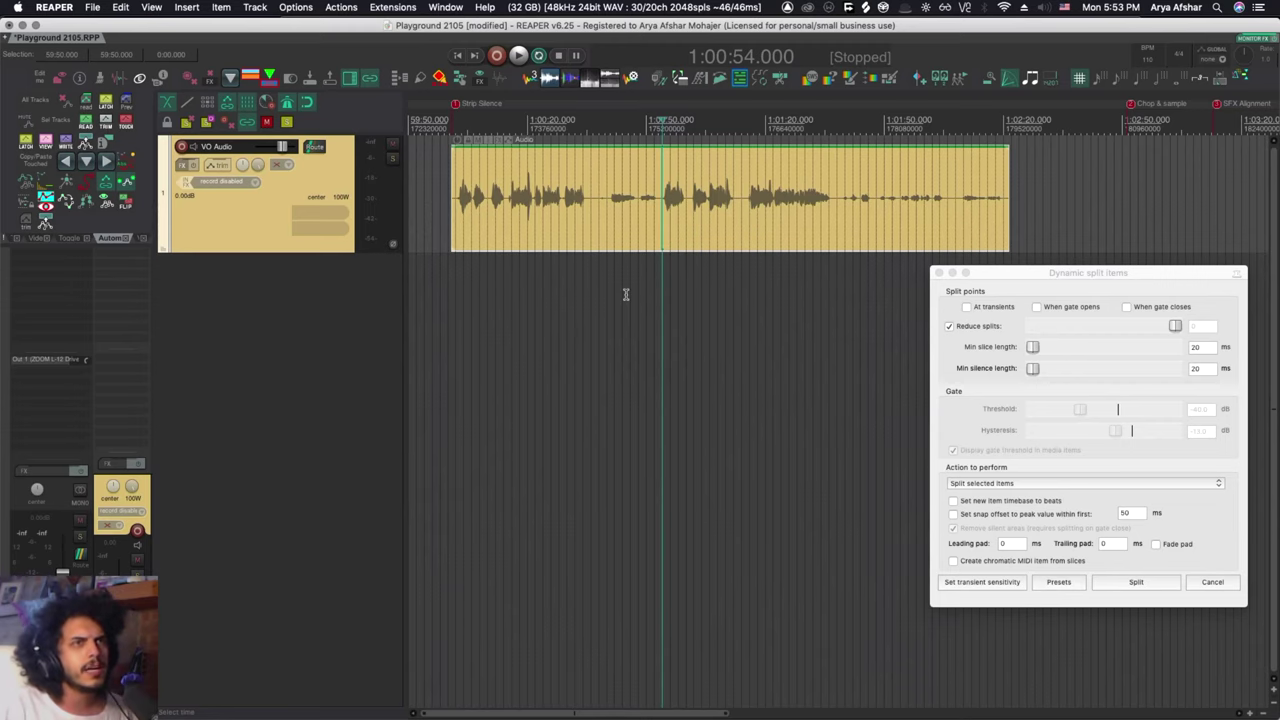
key(ctrl+Page_Down)
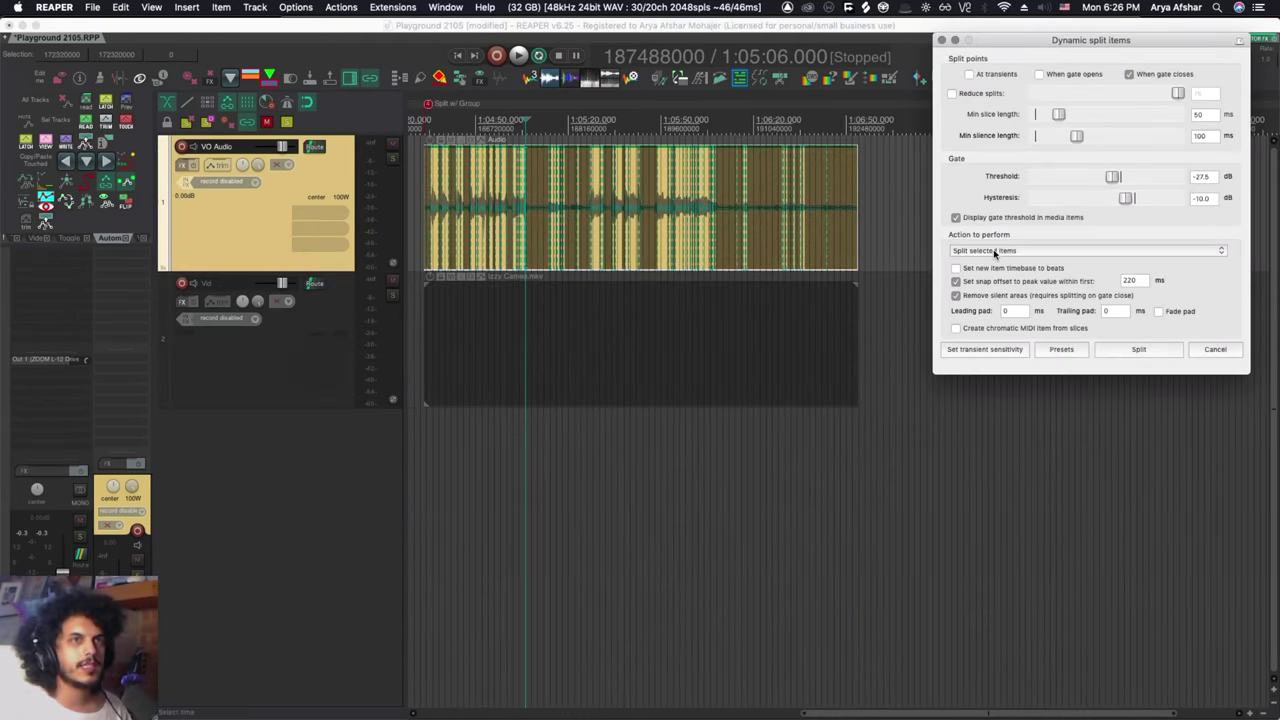
Load the "SFX - Whooshes" dynamic split preset and switch to the "Speech - Strip Silence" preset.
click(995, 252)
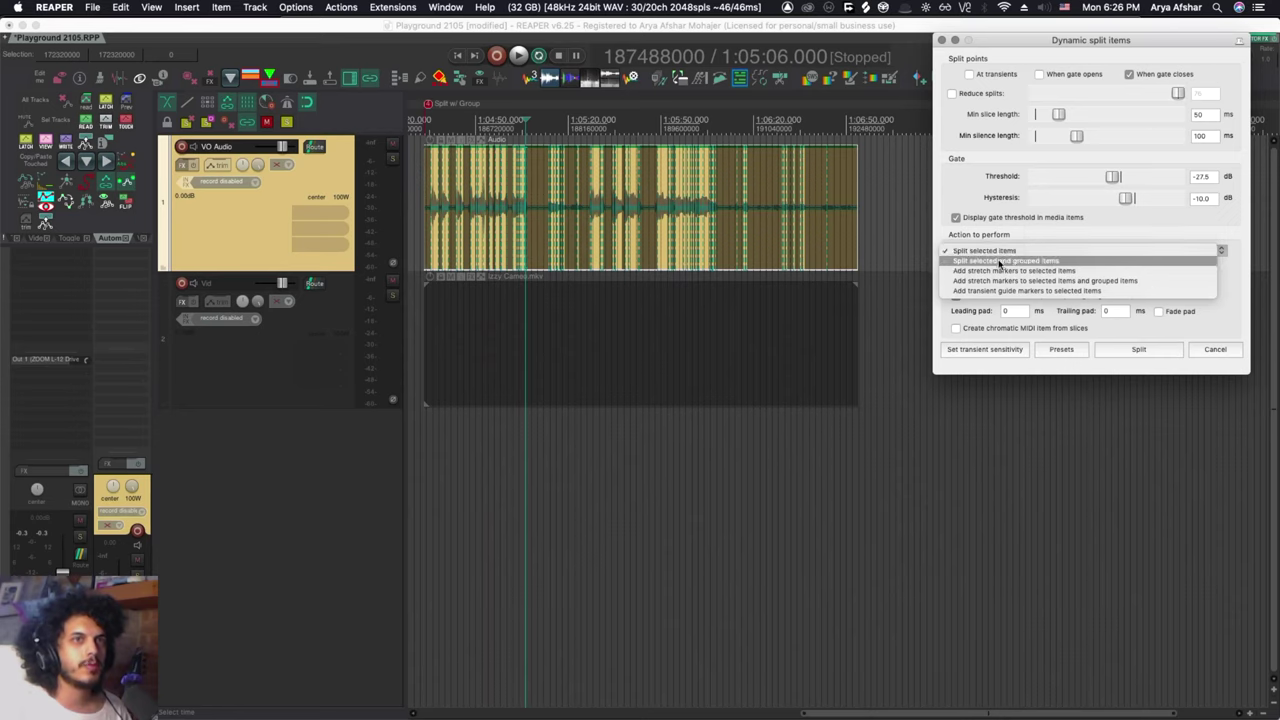
click(945, 52)
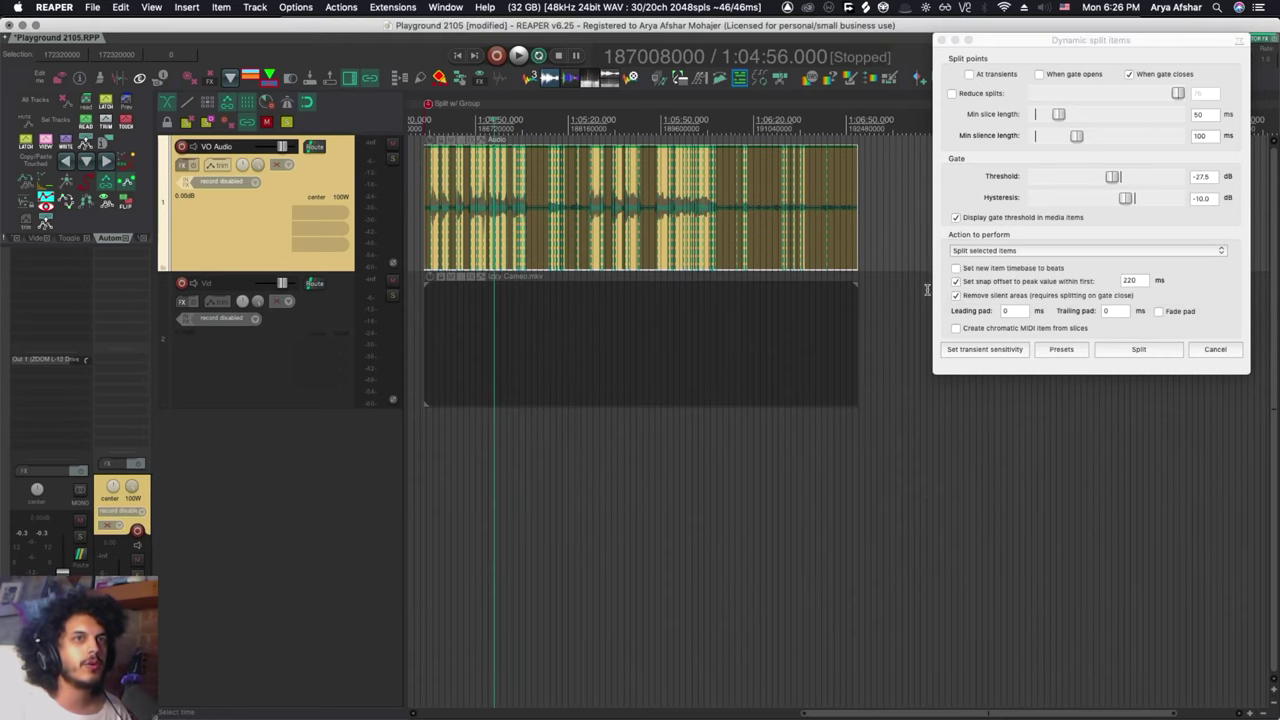
click(1061, 349)
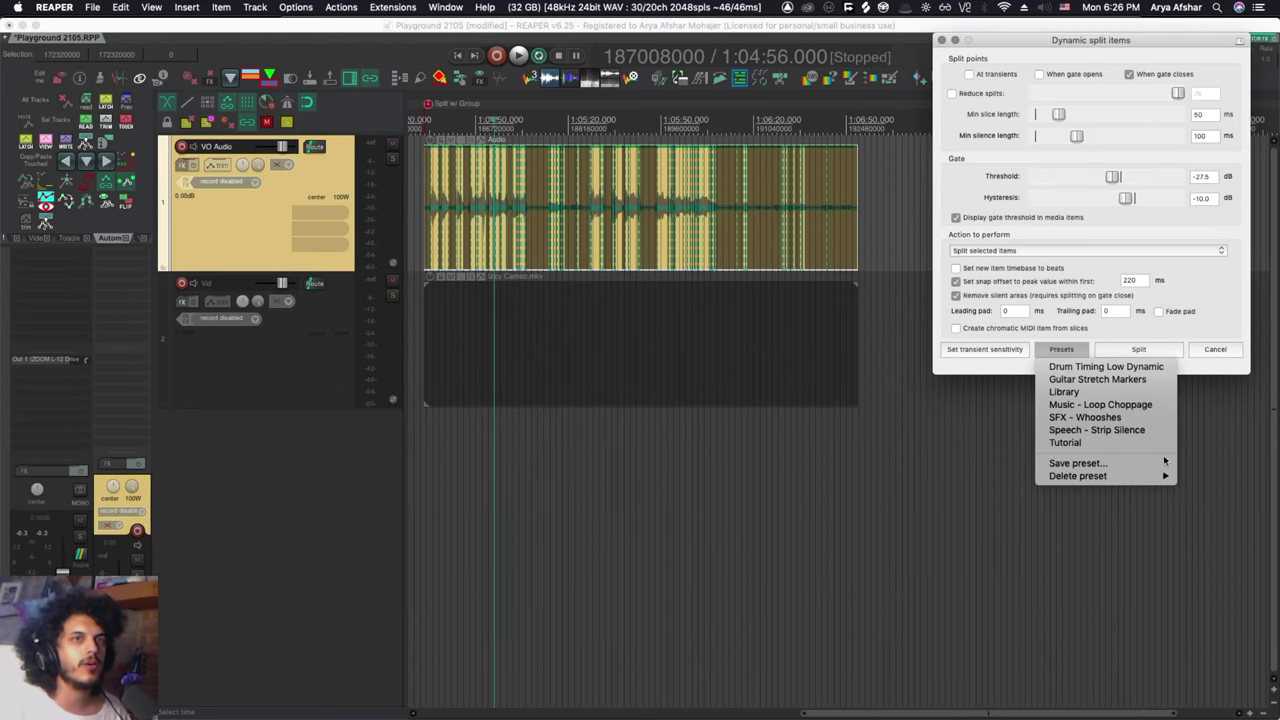
click(1085, 417)
click(1058, 350)
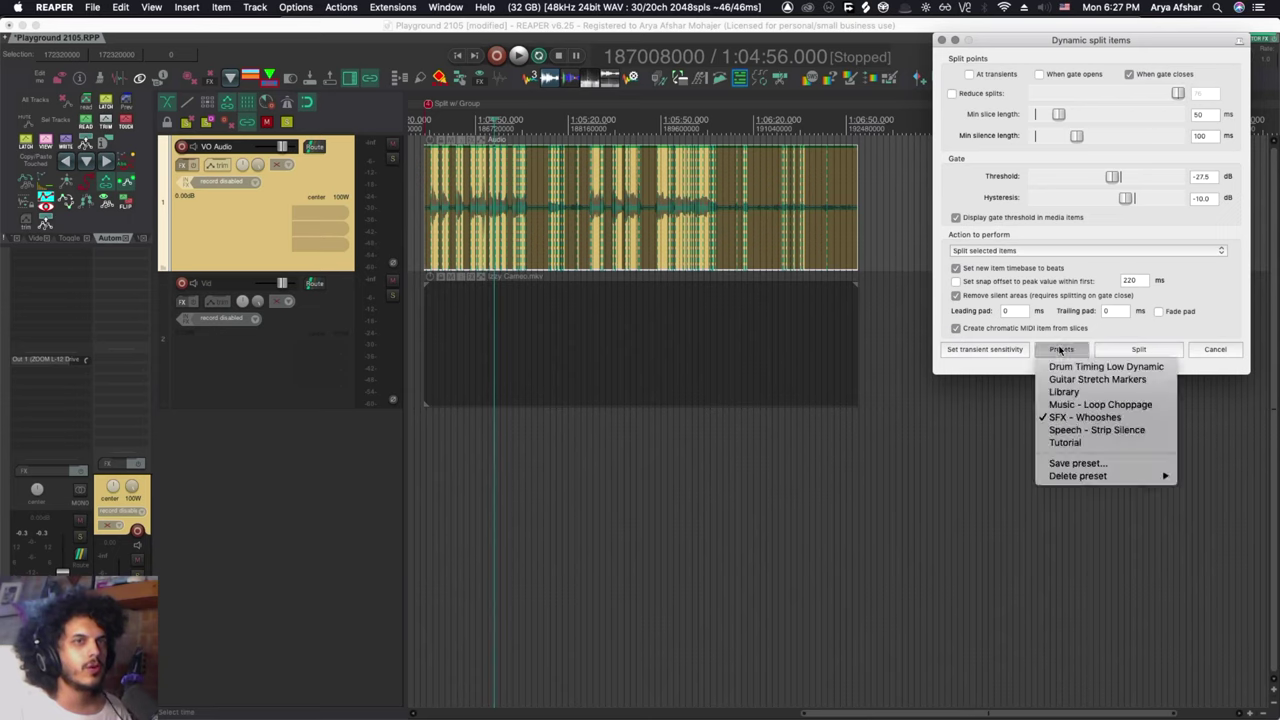
click(1080, 430)
Group the voice-over item with the video item below it and select only the voice-over.
drag(702, 456, 595, 232)
click(710, 363)
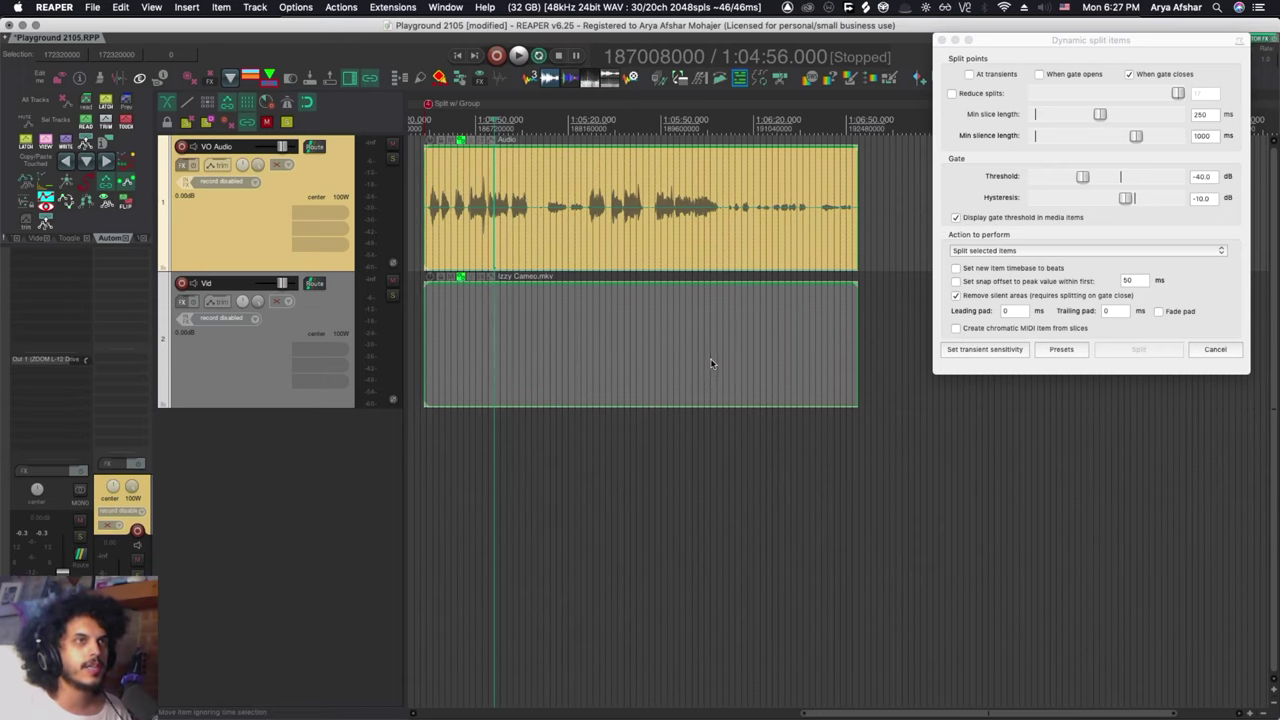
click(631, 241)
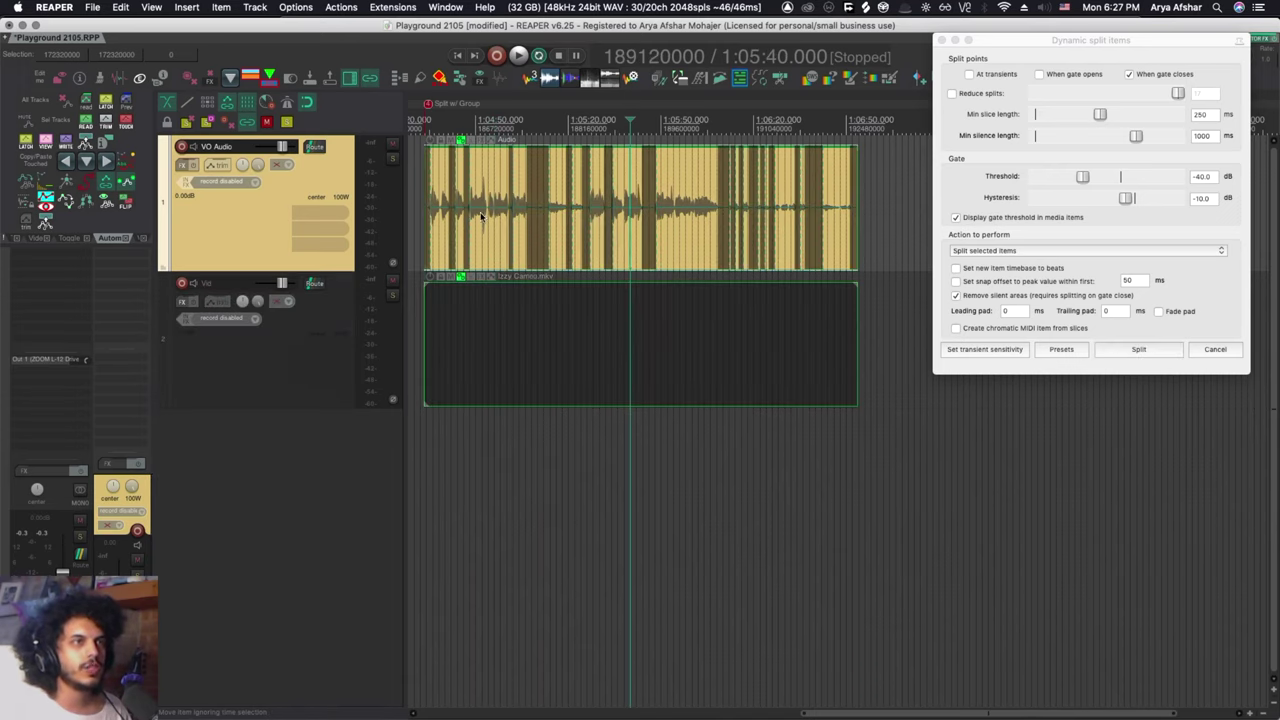
Dynamically split the voice-over and its video with the action "Split selected and grouped items".
click(1036, 250)
click(1036, 250)
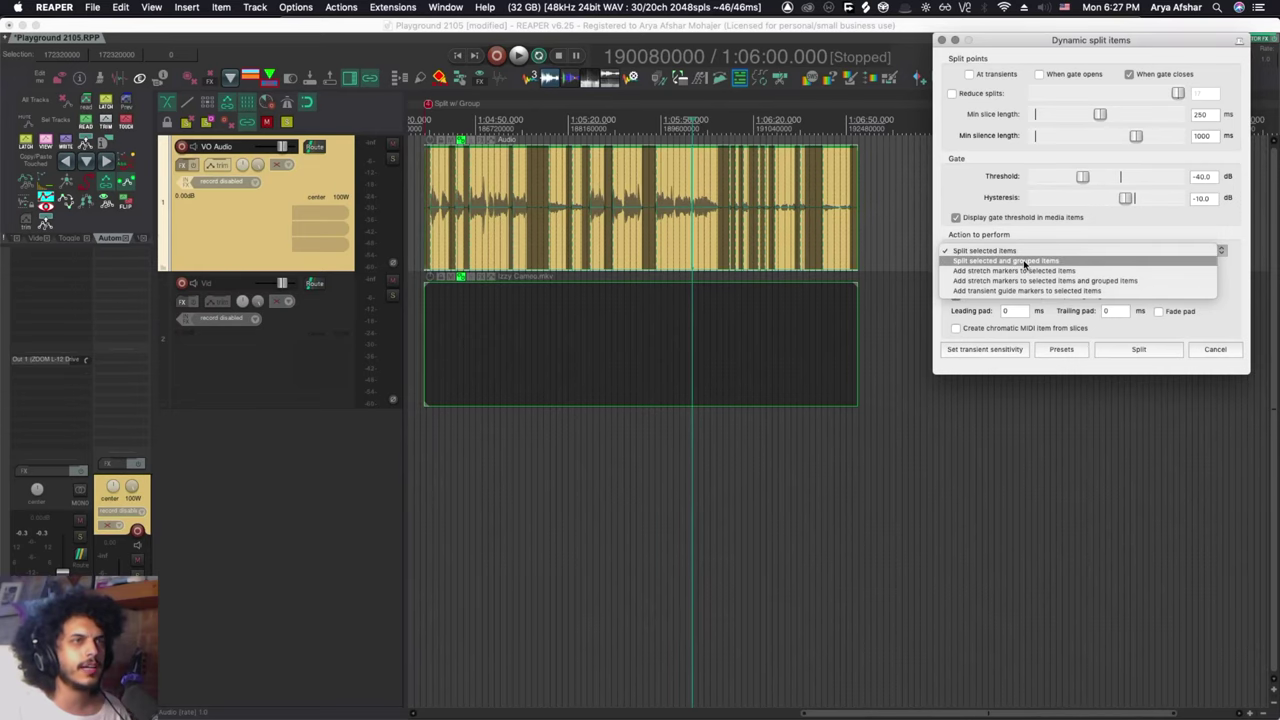
click(1025, 262)
click(1136, 350)
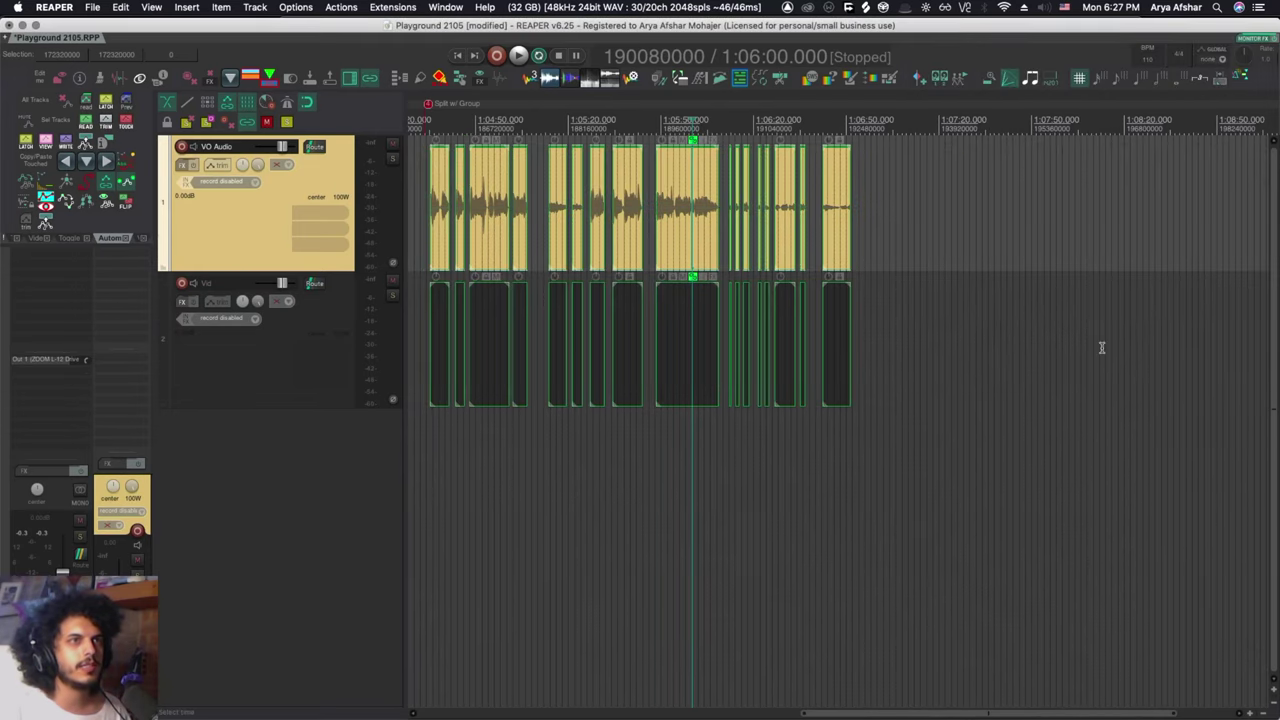
Undo the grouped split and redo it so the audio and video items follow each other without gaps.
scroll(478, 317, up, 3)
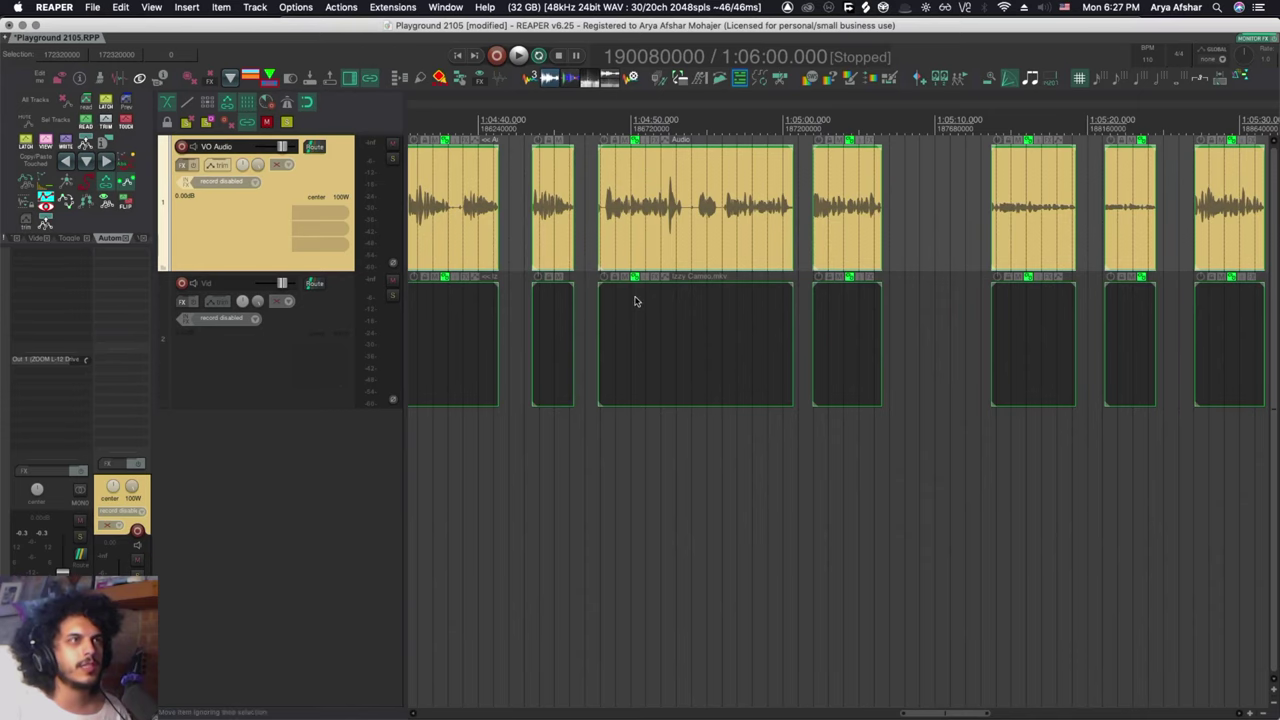
scroll(634, 297, down, 5)
key(super+z)
key(super+shift+z)
scroll(634, 301, up, 5)
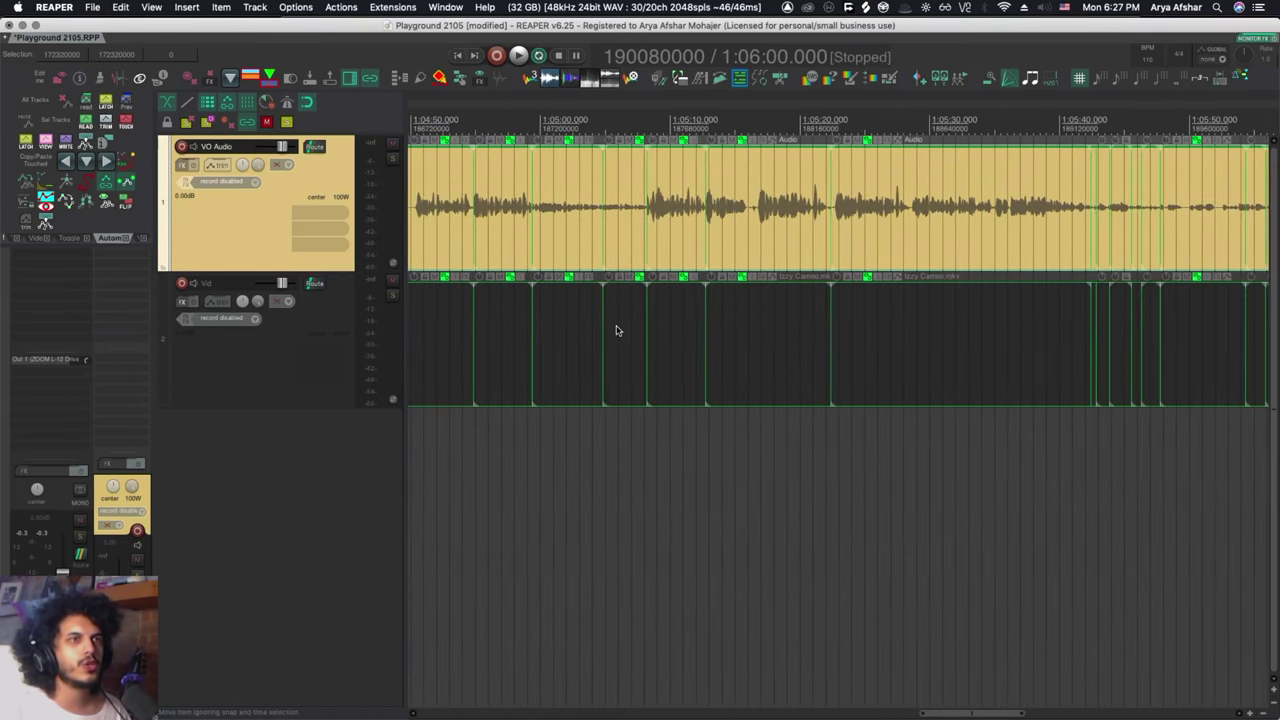
scroll(616, 330, left, 3)
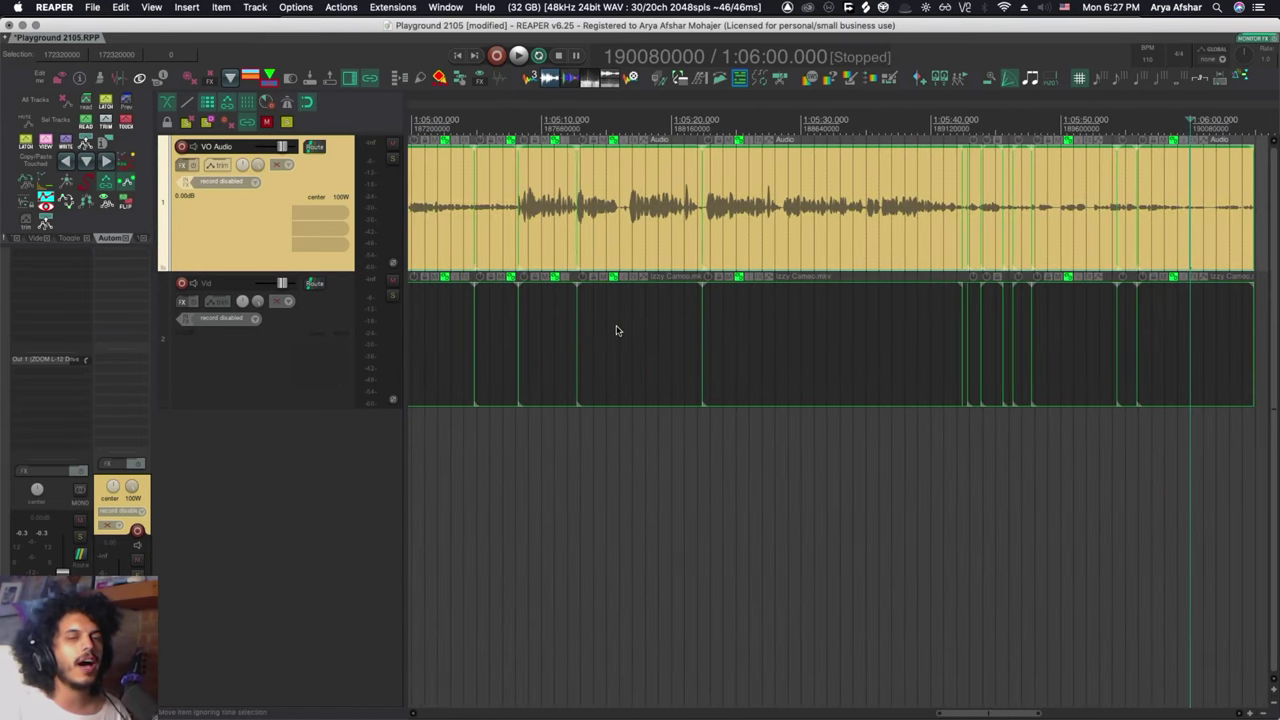
scroll(610, 340, down, 3)
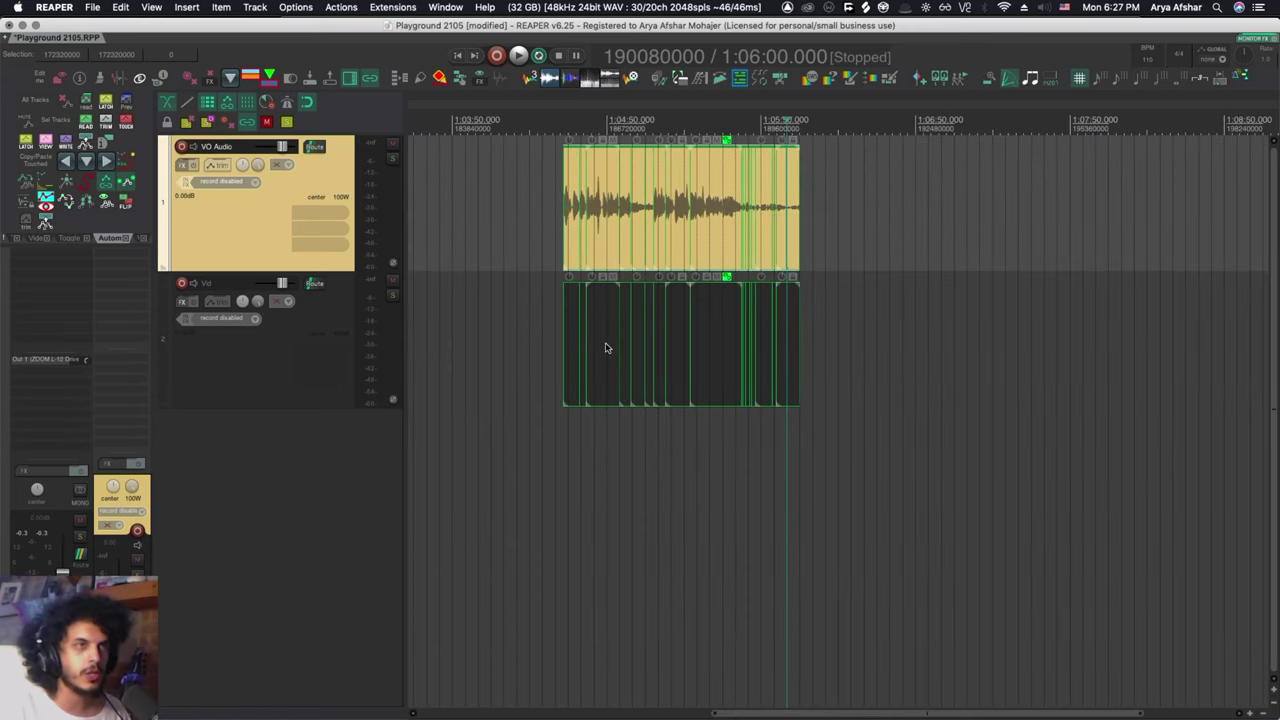
Open Dynamic split items for the loop on the Loops track and play the loop over its full length.
key(d)
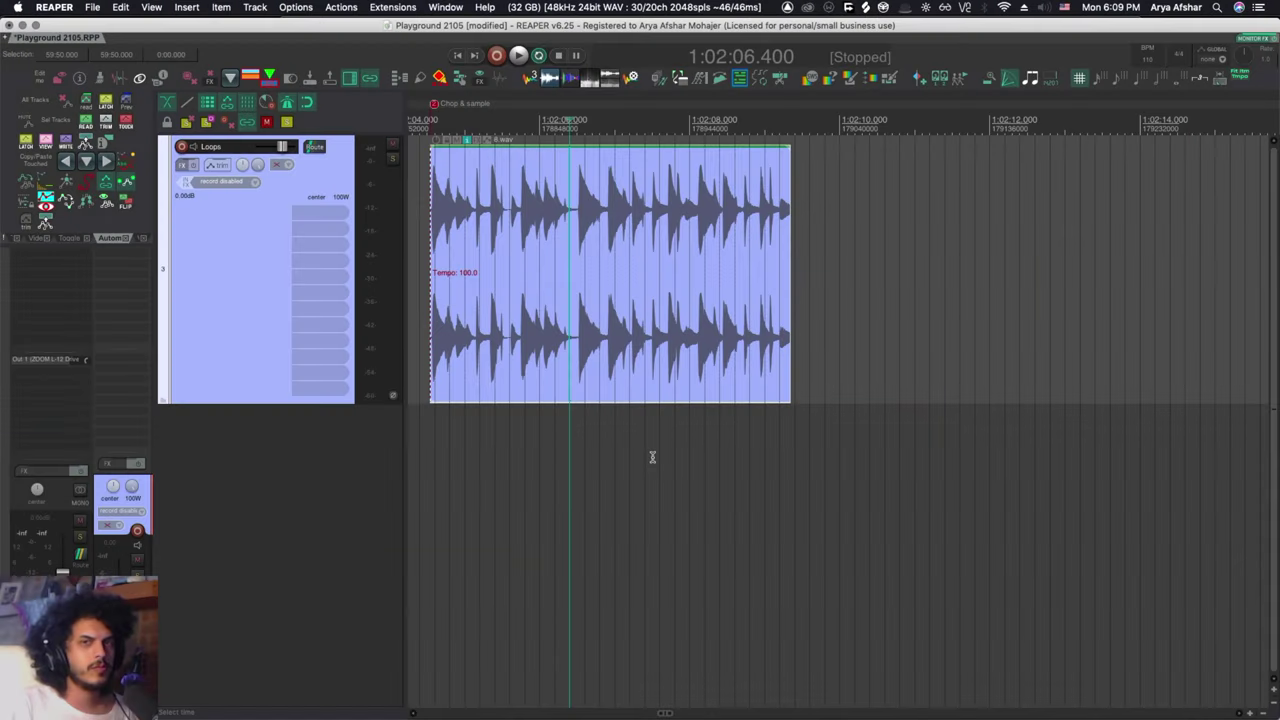
key(d)
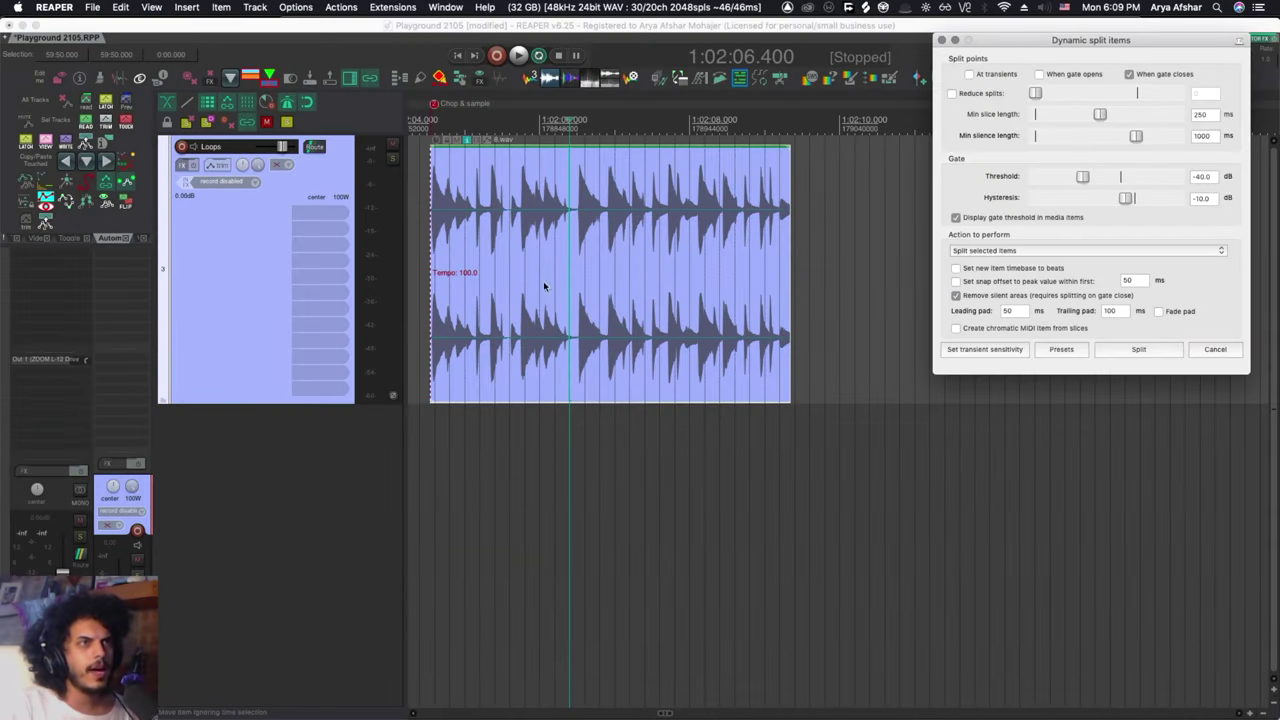
click(505, 295)
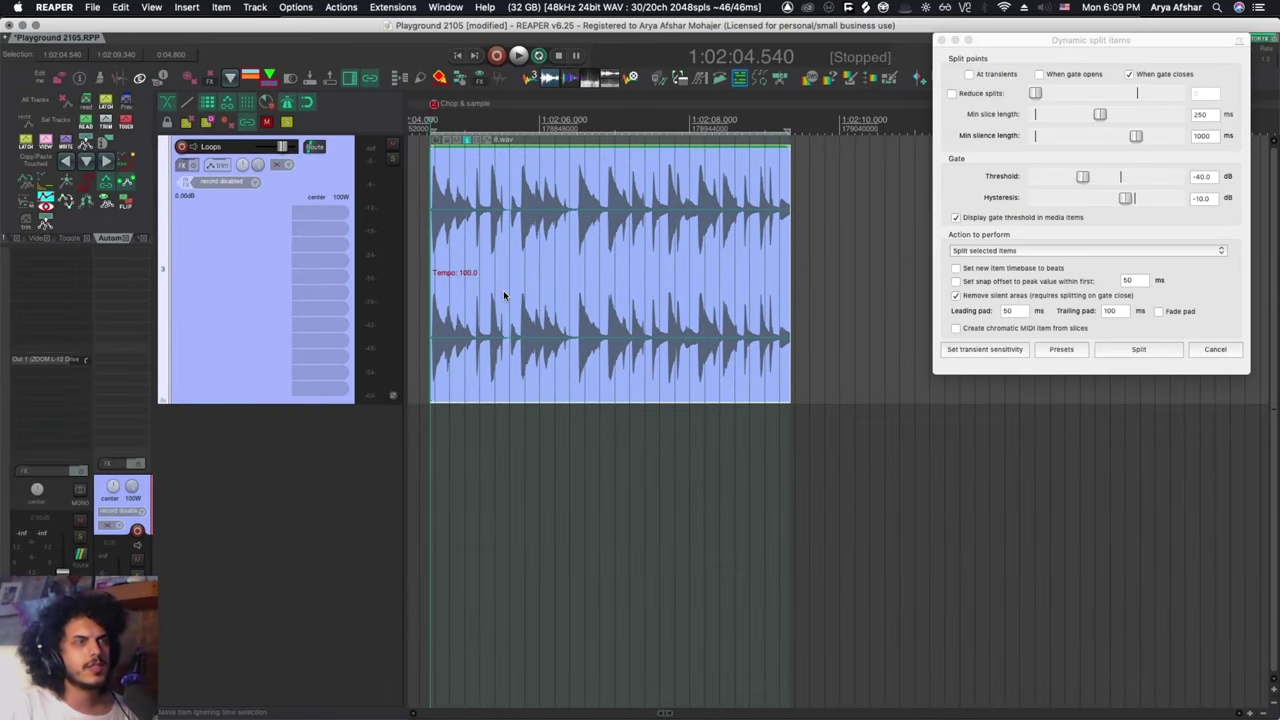
key(space)
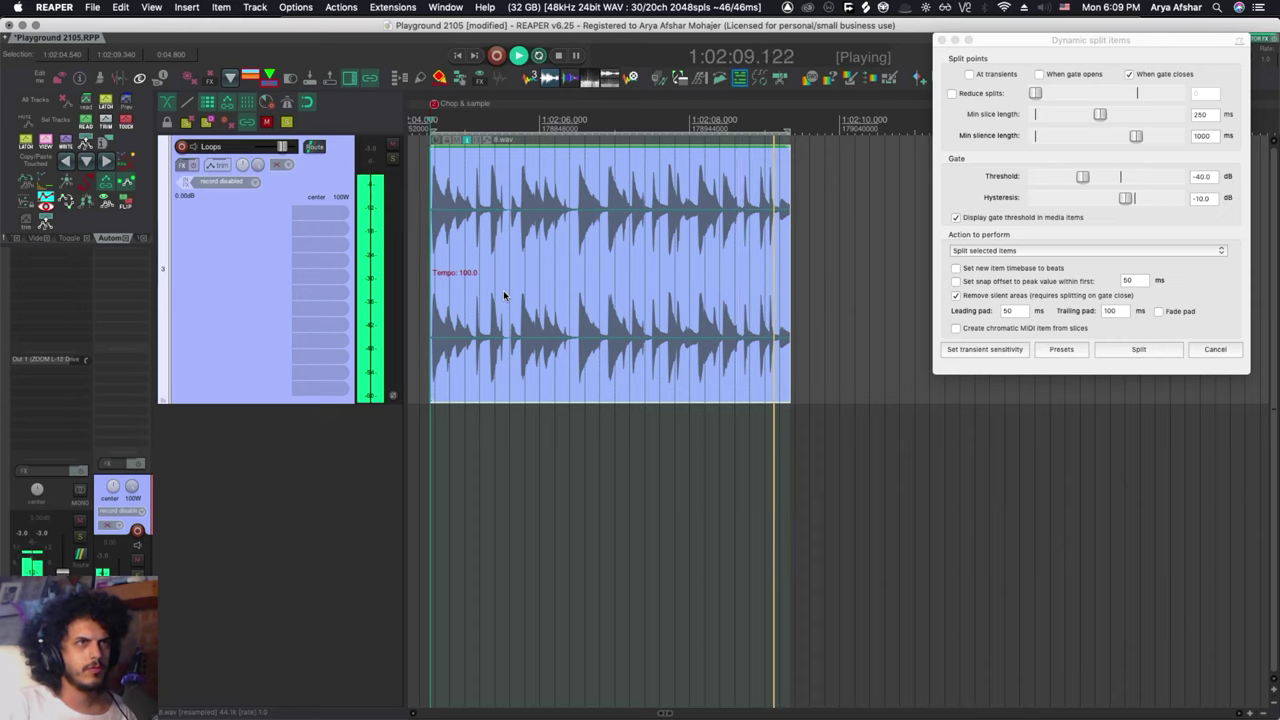
key(space)
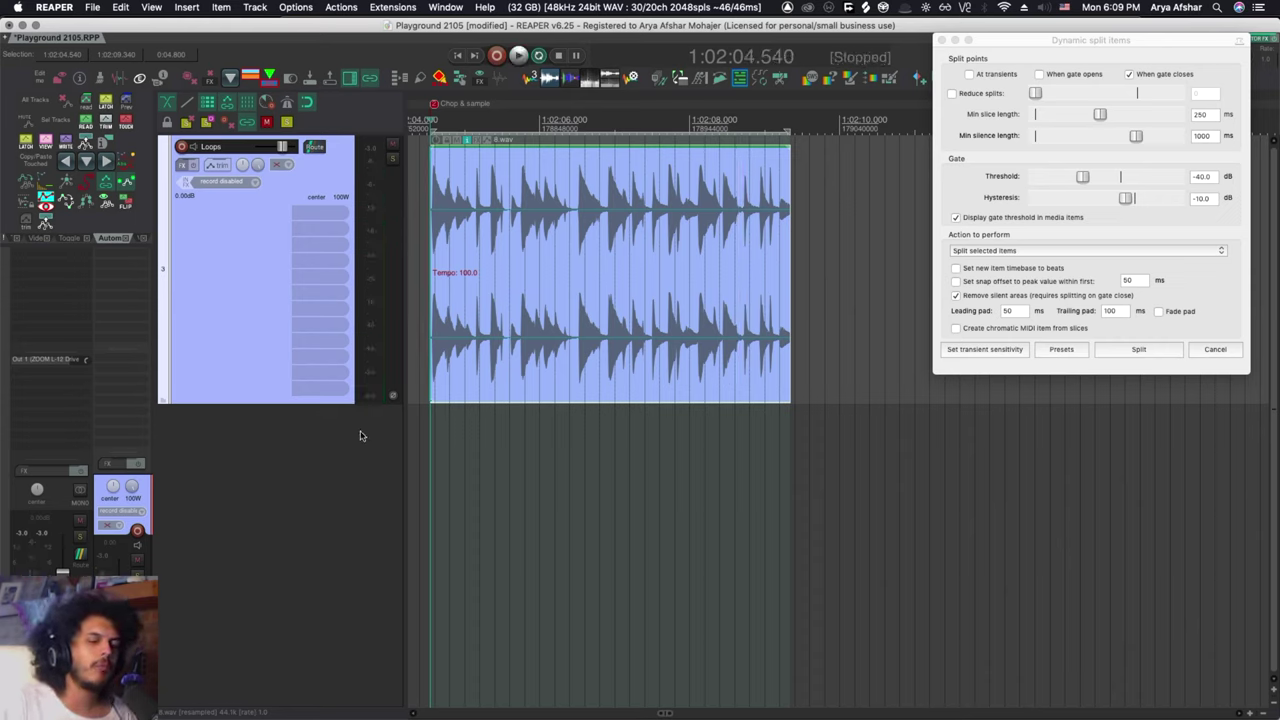
Try to split the loop by hand at its first few transients.
scroll(430, 400, up, 6)
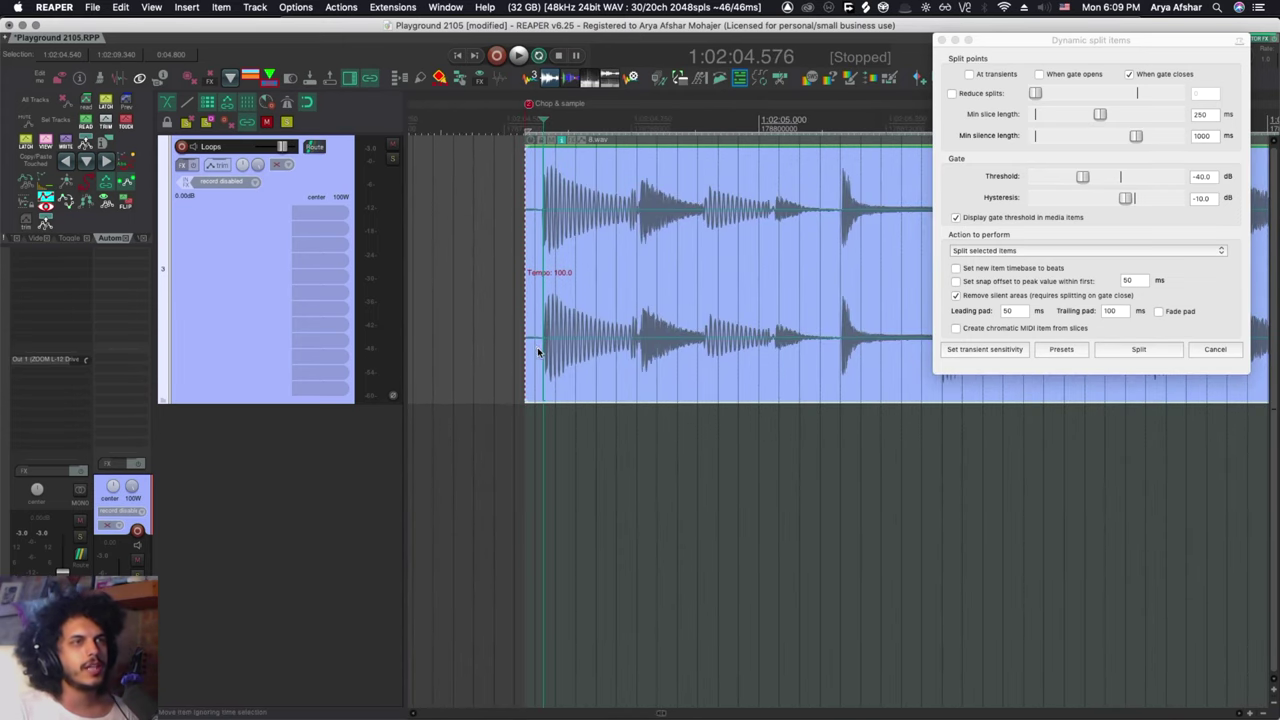
click(639, 353)
key(Tab)
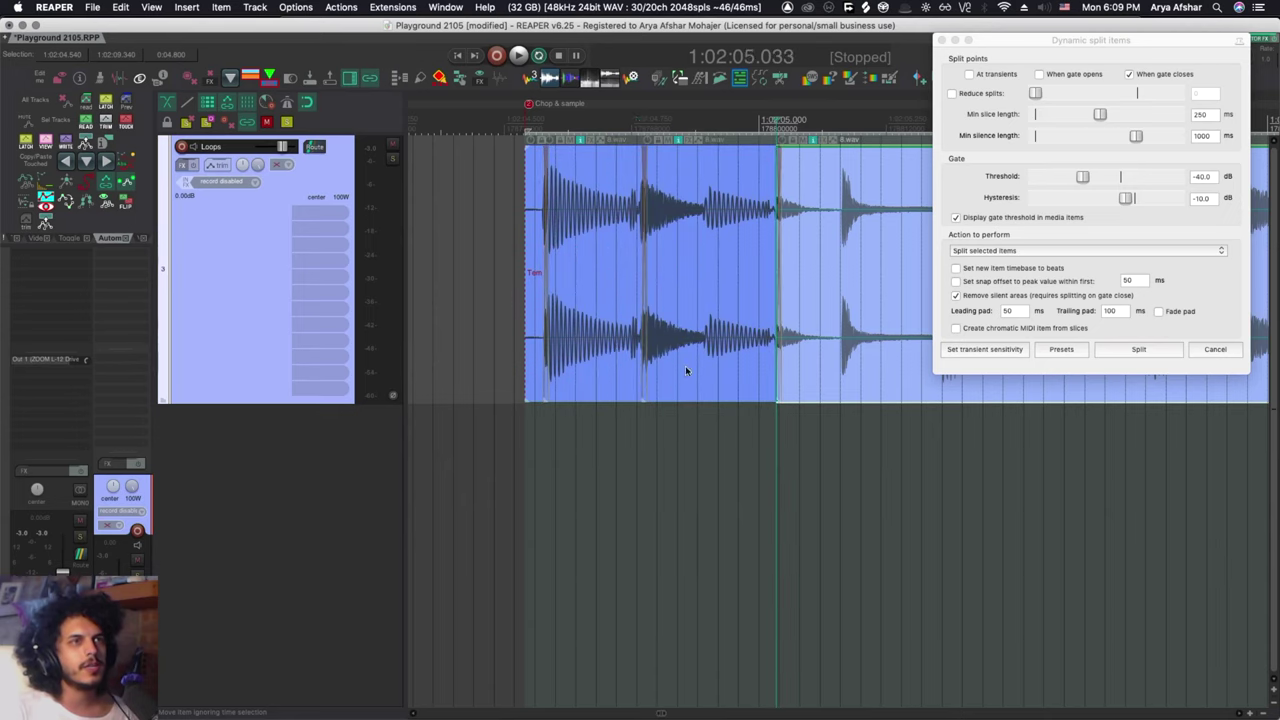
scroll(581, 488, down, 6)
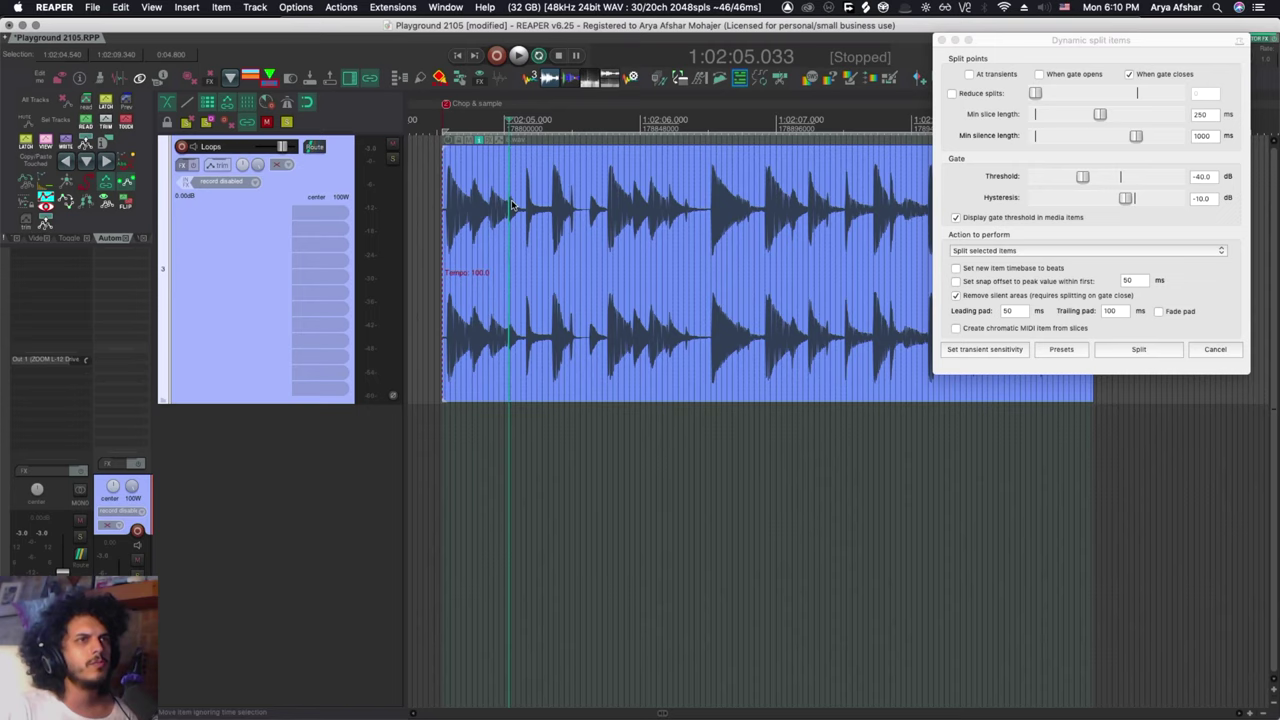
Set the loop to split at transients instead of when the gate closes, with new item timebase set to beats.
click(1130, 74)
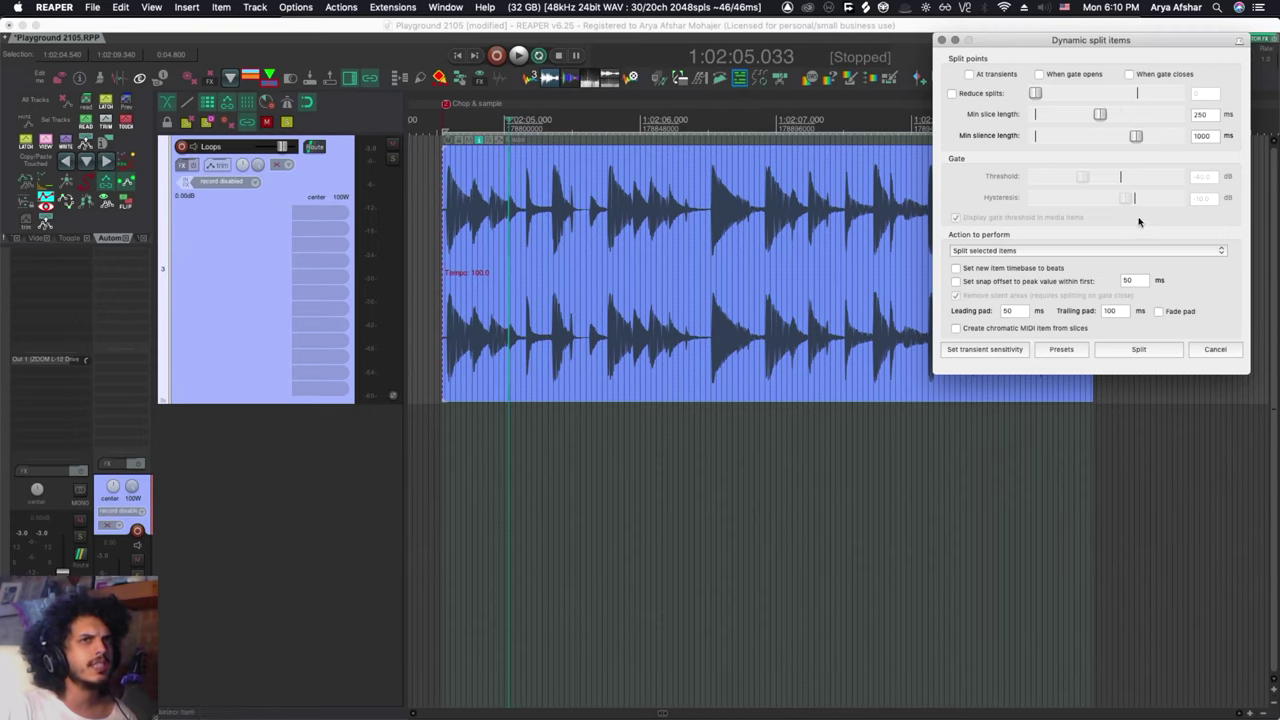
click(970, 75)
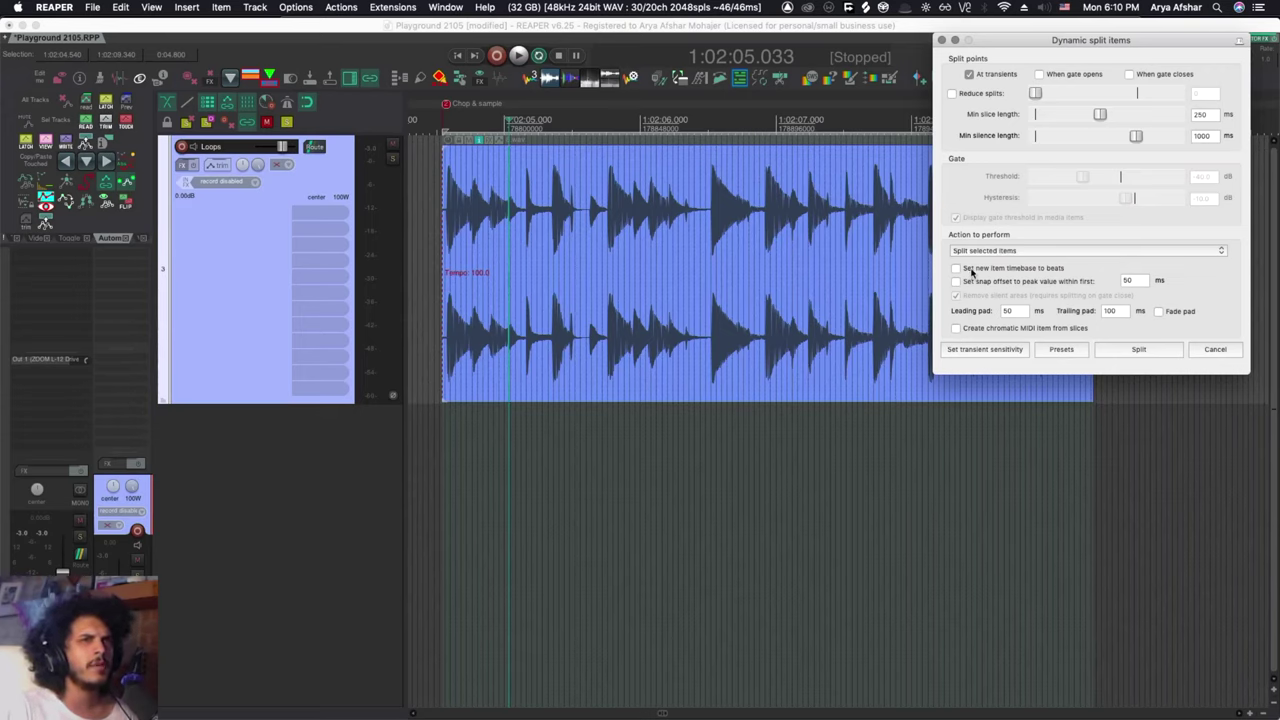
click(968, 270)
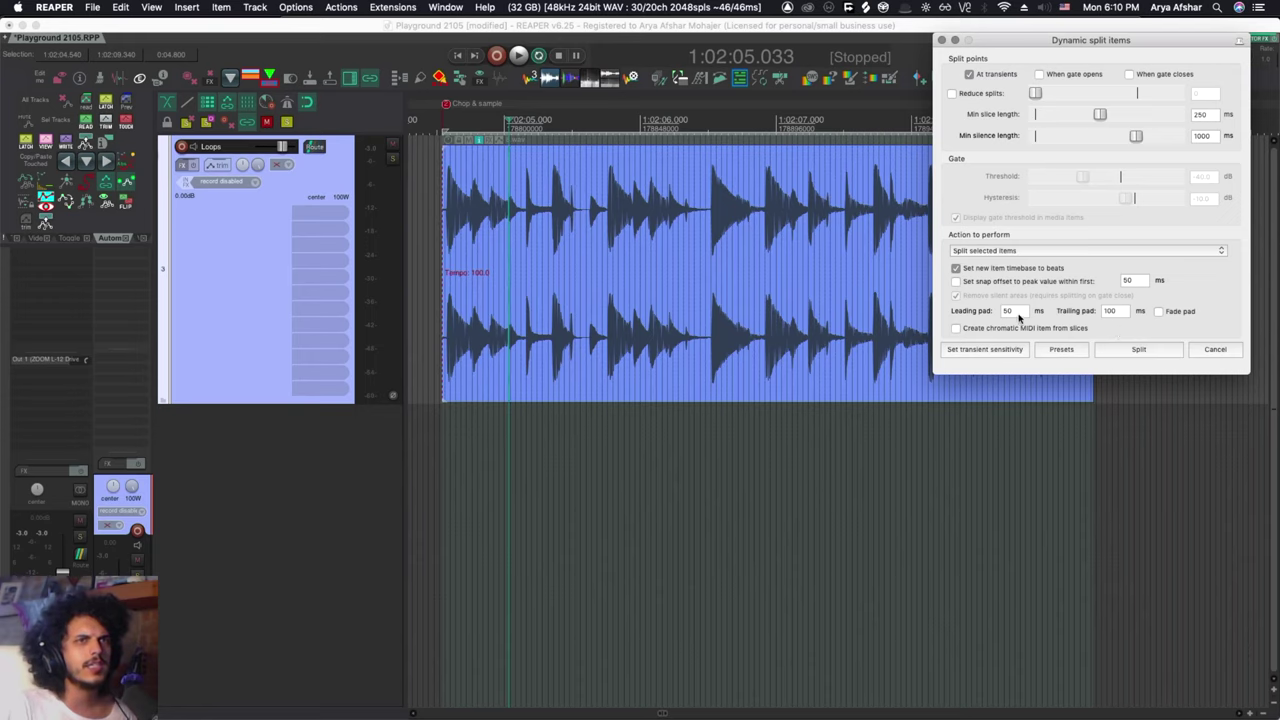
Set both the leading pad and the trailing pad to 0 ms.
click(1015, 312)
text(0)
double_click(1112, 312)
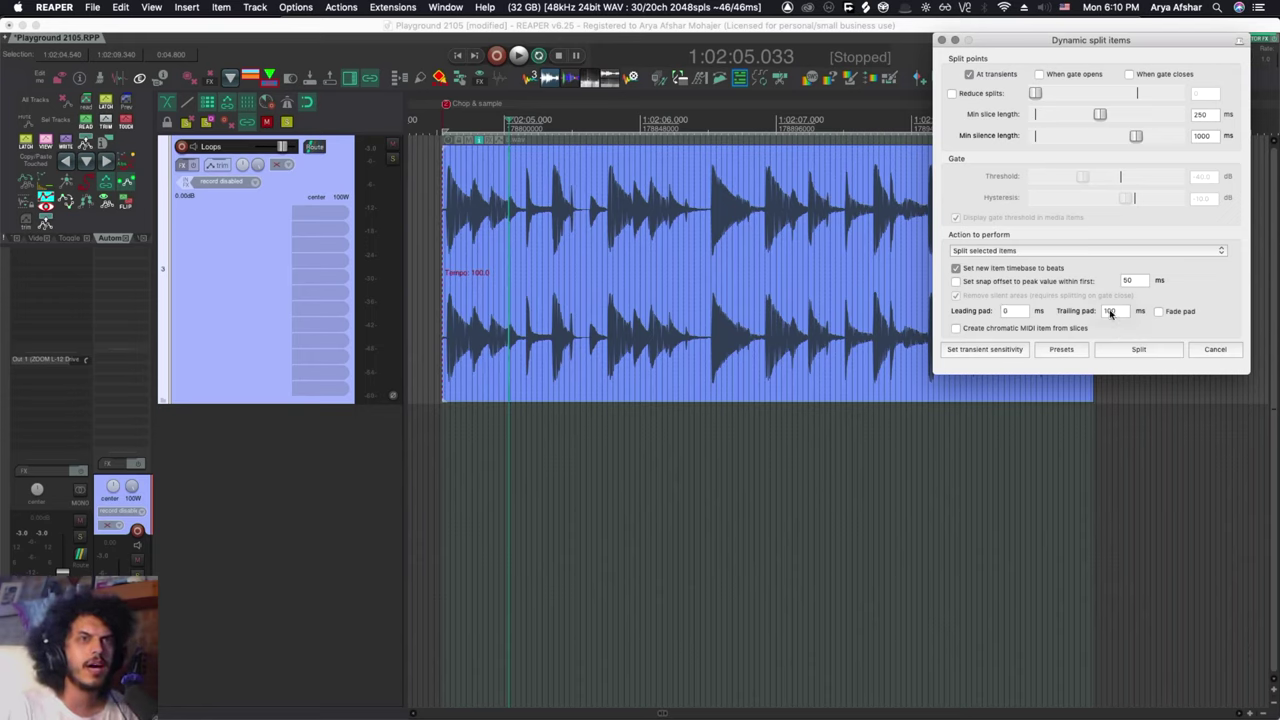
text(0)
click(1022, 315)
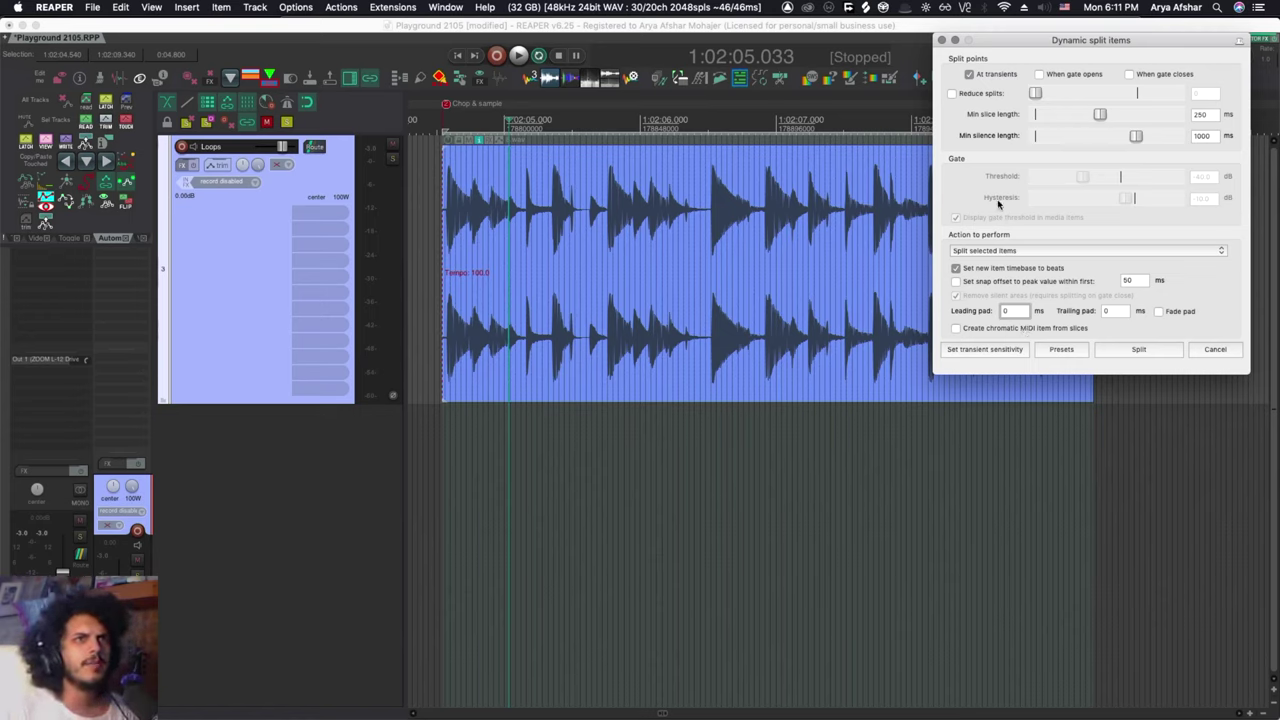
Open the transient detection settings for the loop, set the threshold to -18.6 dB, and check the detected split points.
click(982, 354)
drag(929, 297, 1078, 385)
click(700, 300)
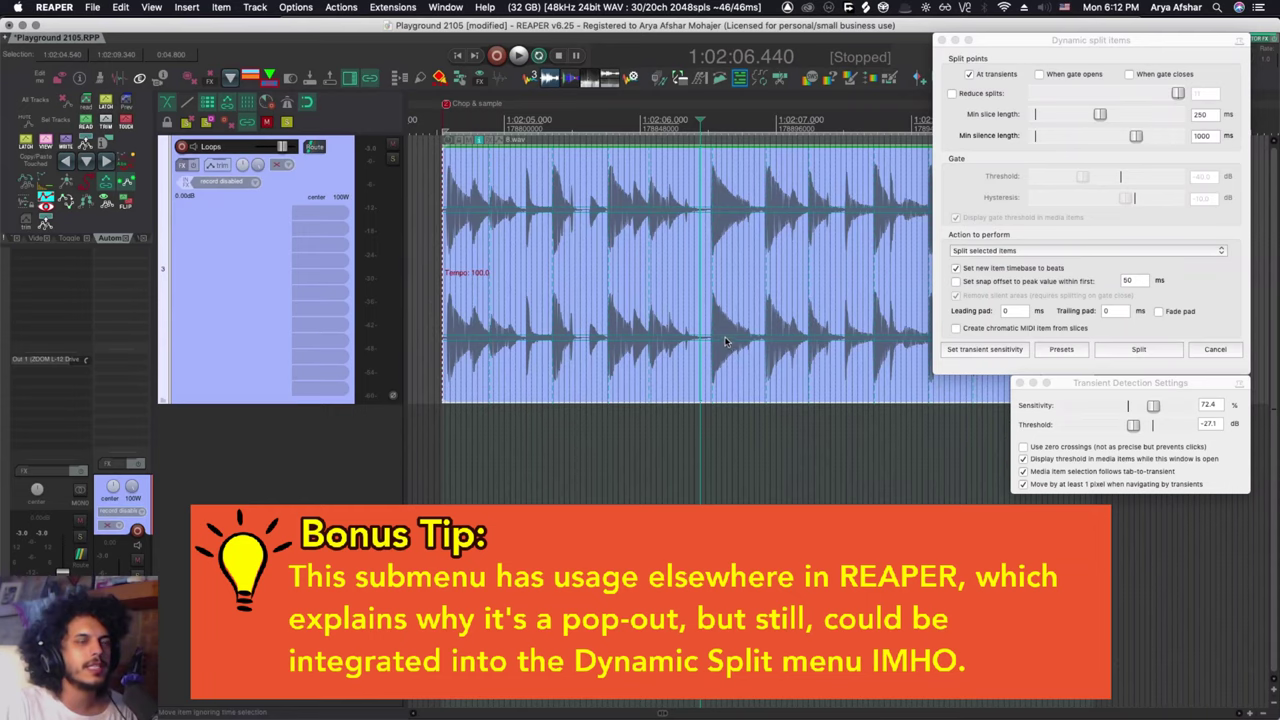
drag(1131, 430, 1151, 430)
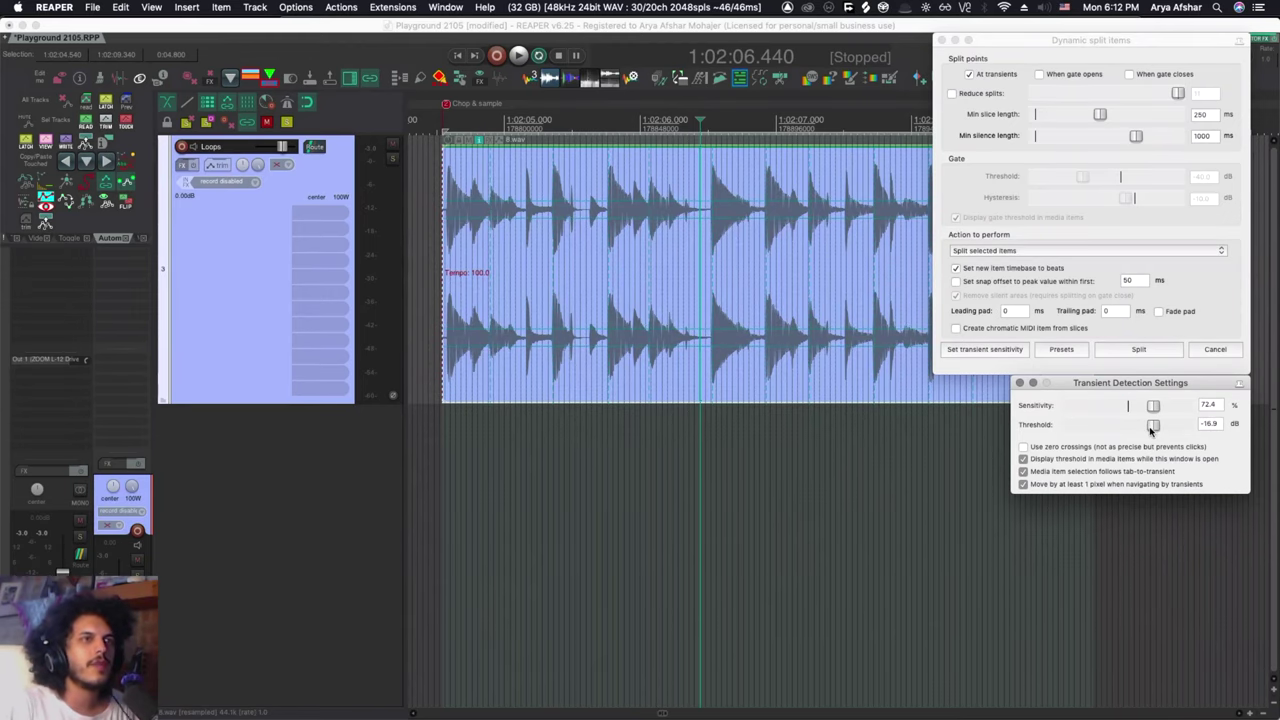
drag(1151, 430, 1148, 430)
scroll(706, 366, up, 4)
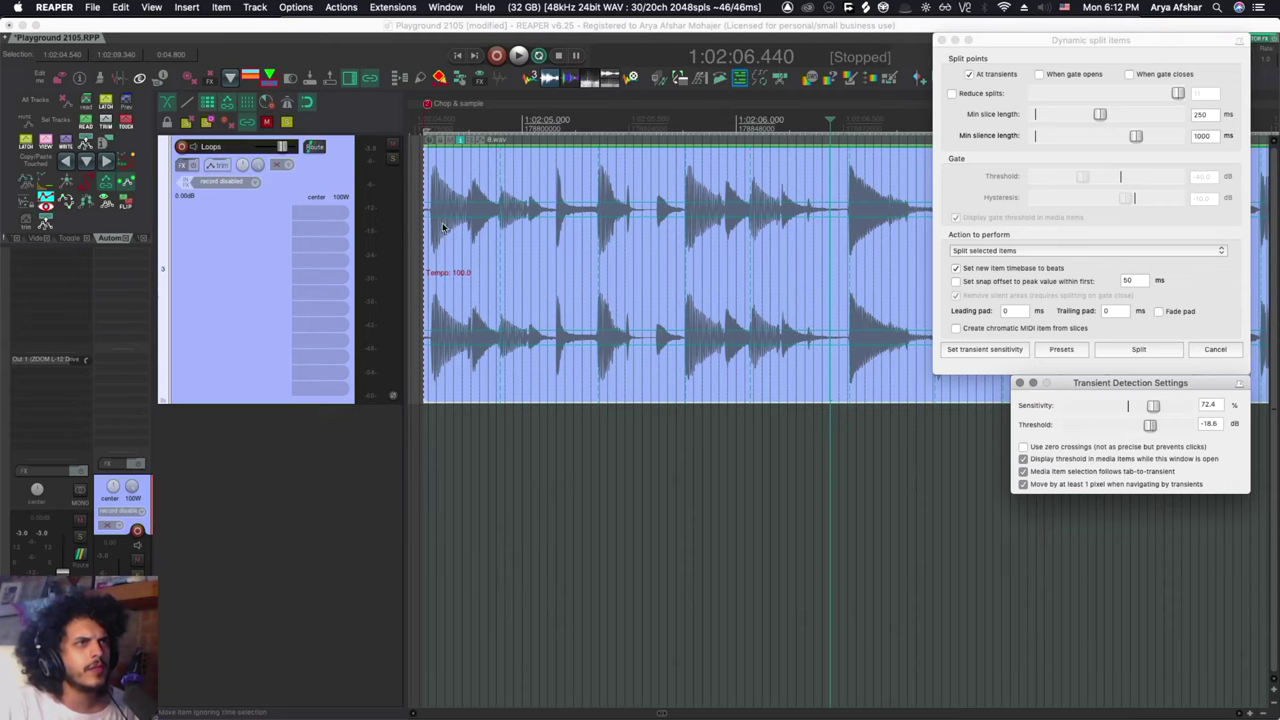
scroll(760, 350, up, 4)
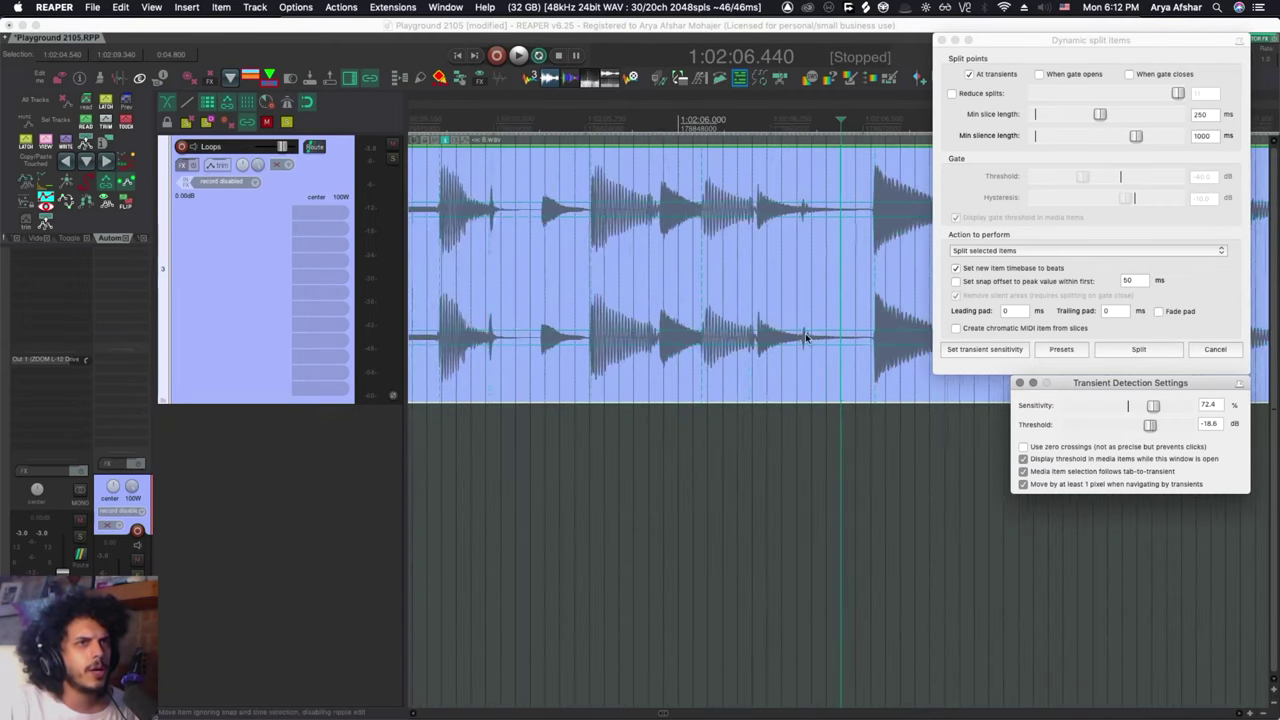
Try a transient detection threshold of -22.7 dB and check the split points across the whole loop.
drag(1164, 430, 1144, 430)
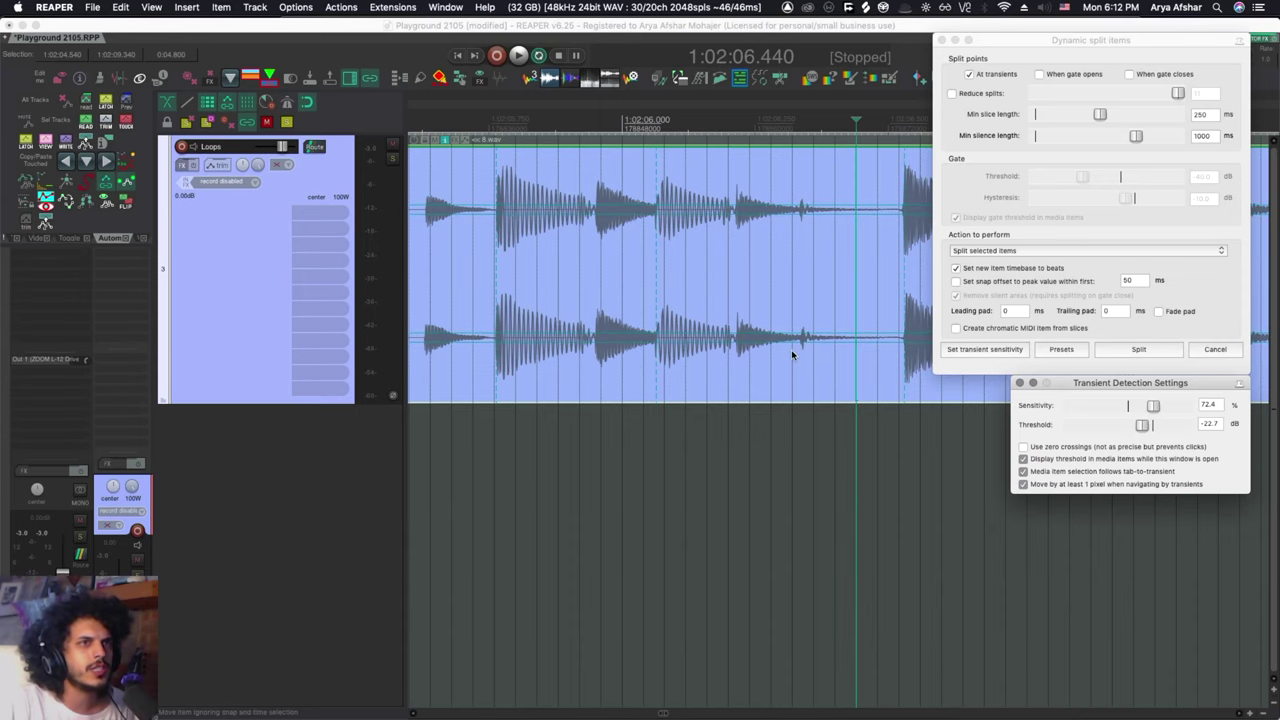
scroll(791, 351, down, 4)
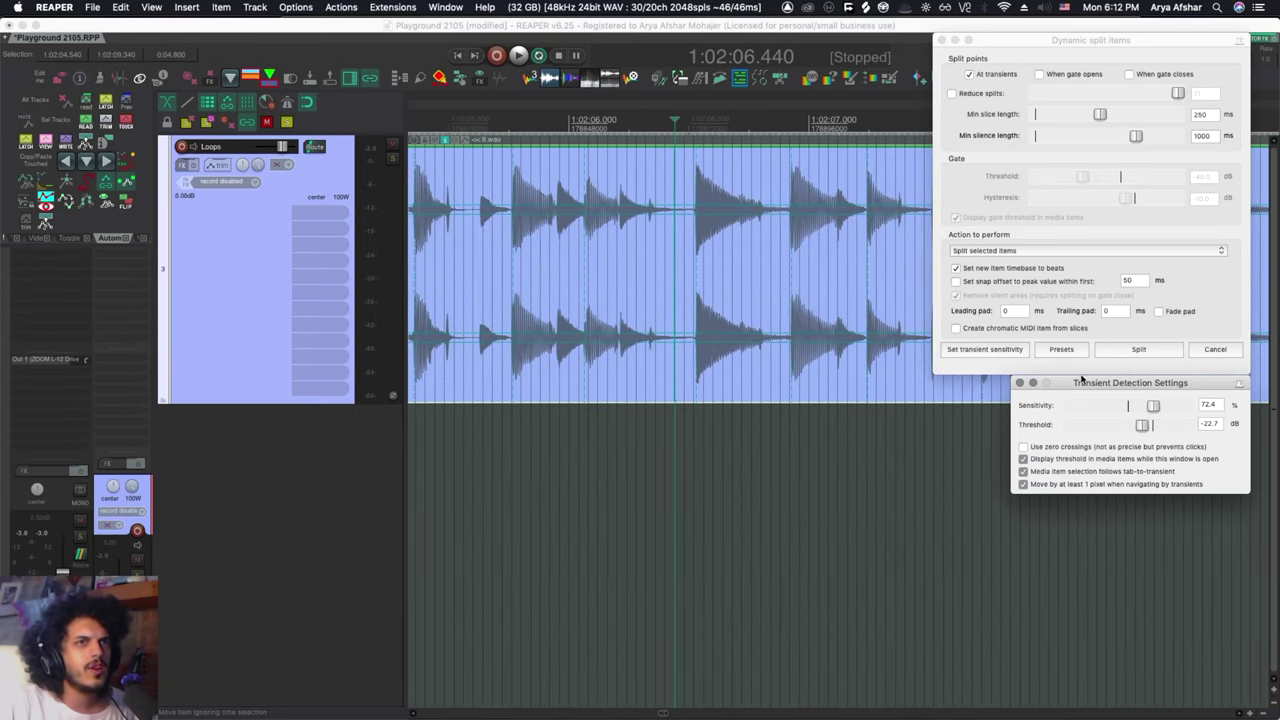
scroll(723, 271, down, 4)
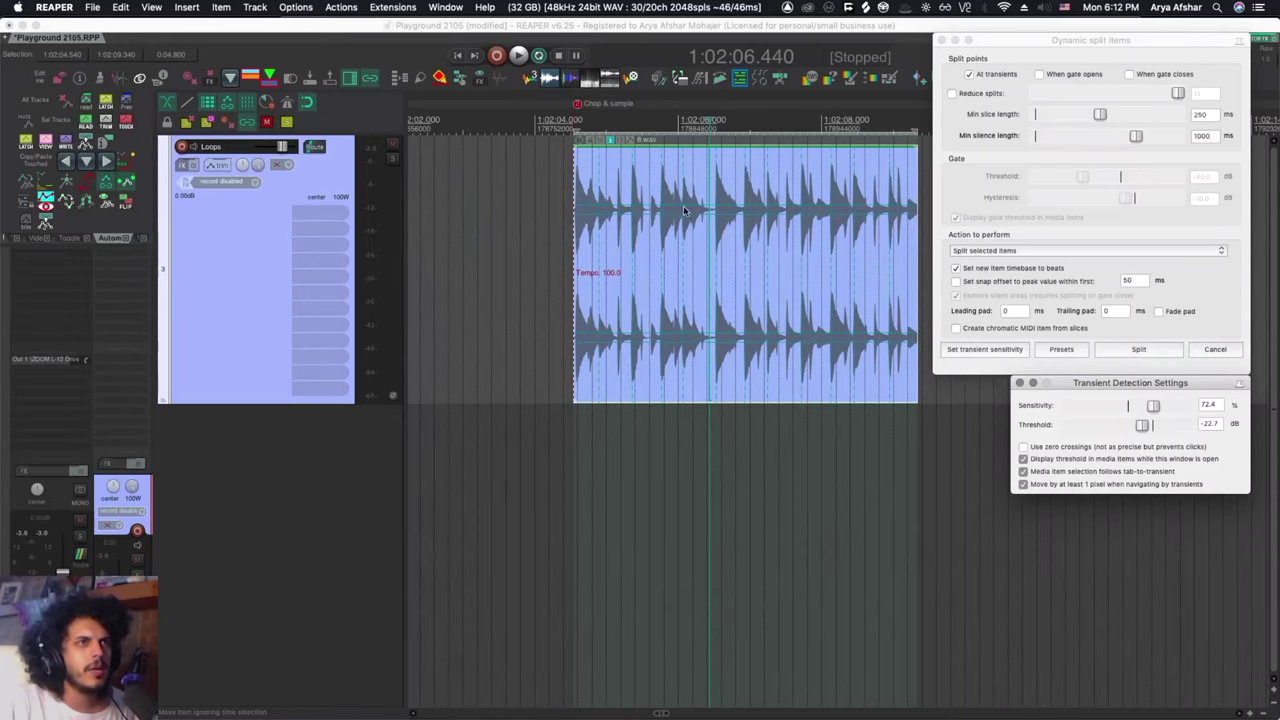
Set the transient detection threshold to -18.3 dB and check the detected split points along the loop.
drag(1142, 425, 1154, 431)
scroll(705, 244, up, 2)
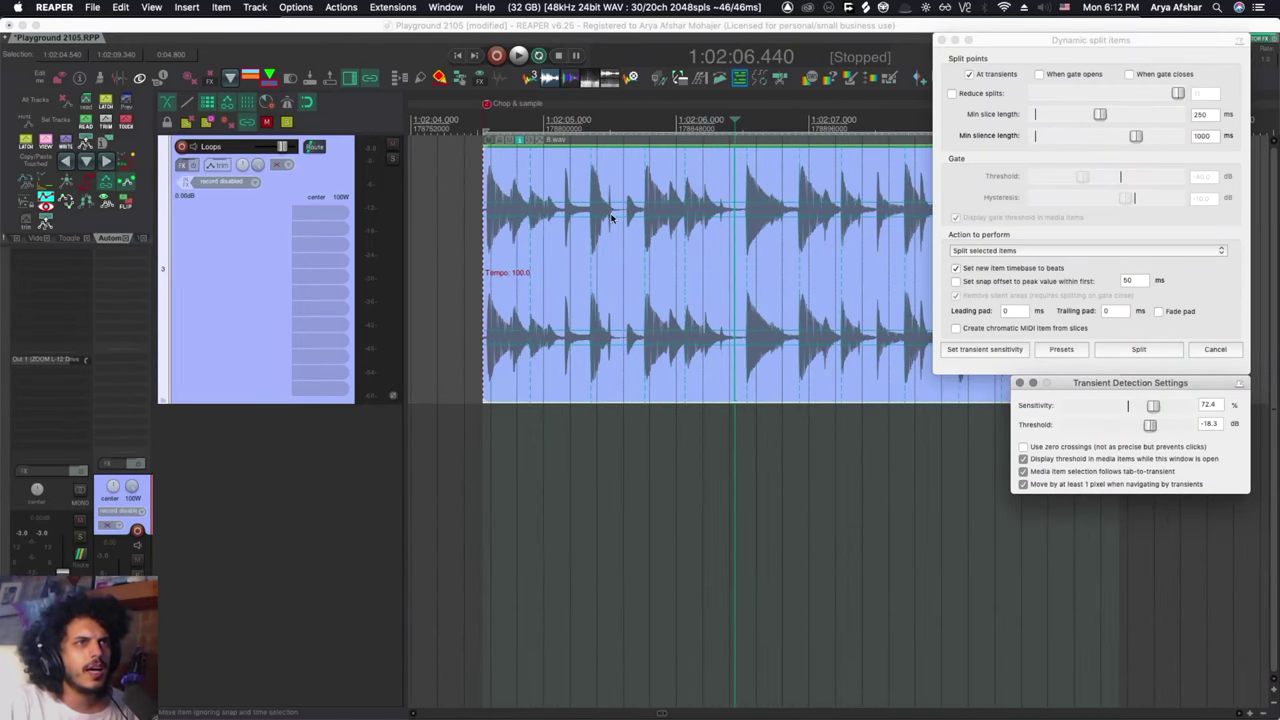
scroll(603, 331, left, 1)
scroll(603, 331, up, 3)
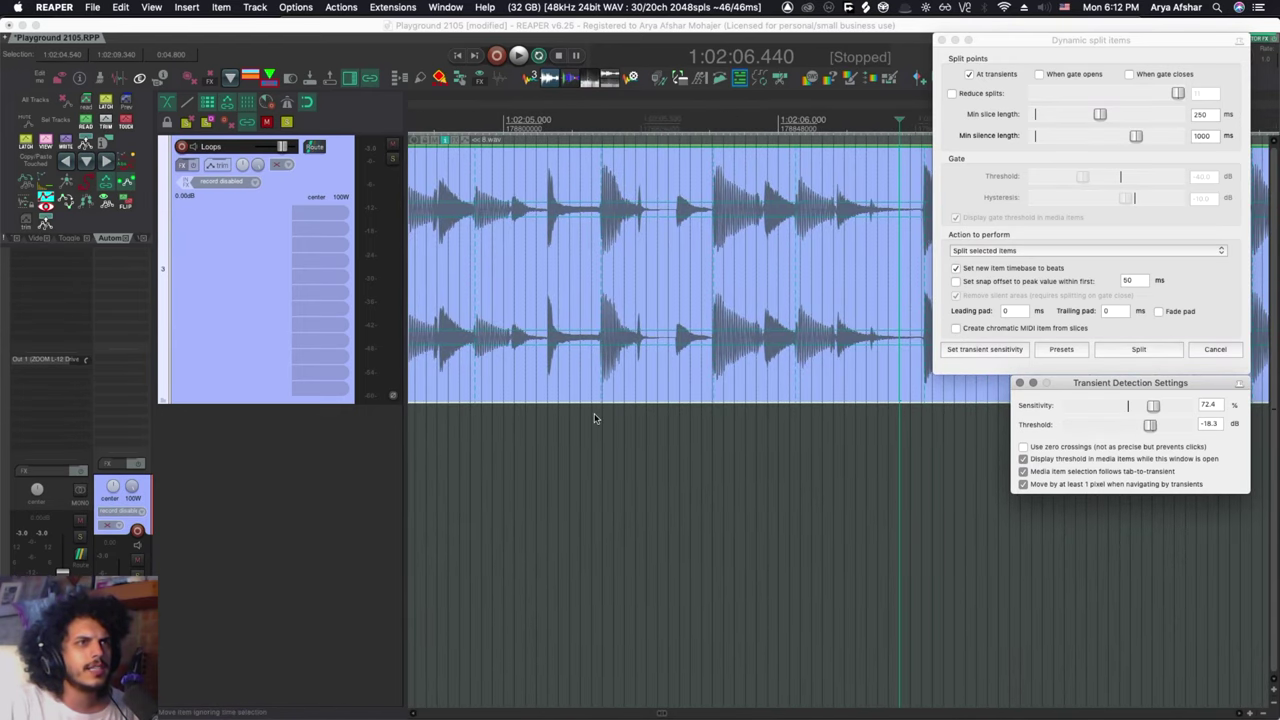
scroll(669, 402, right, 1)
scroll(600, 289, right, 2)
scroll(640, 366, right, 3)
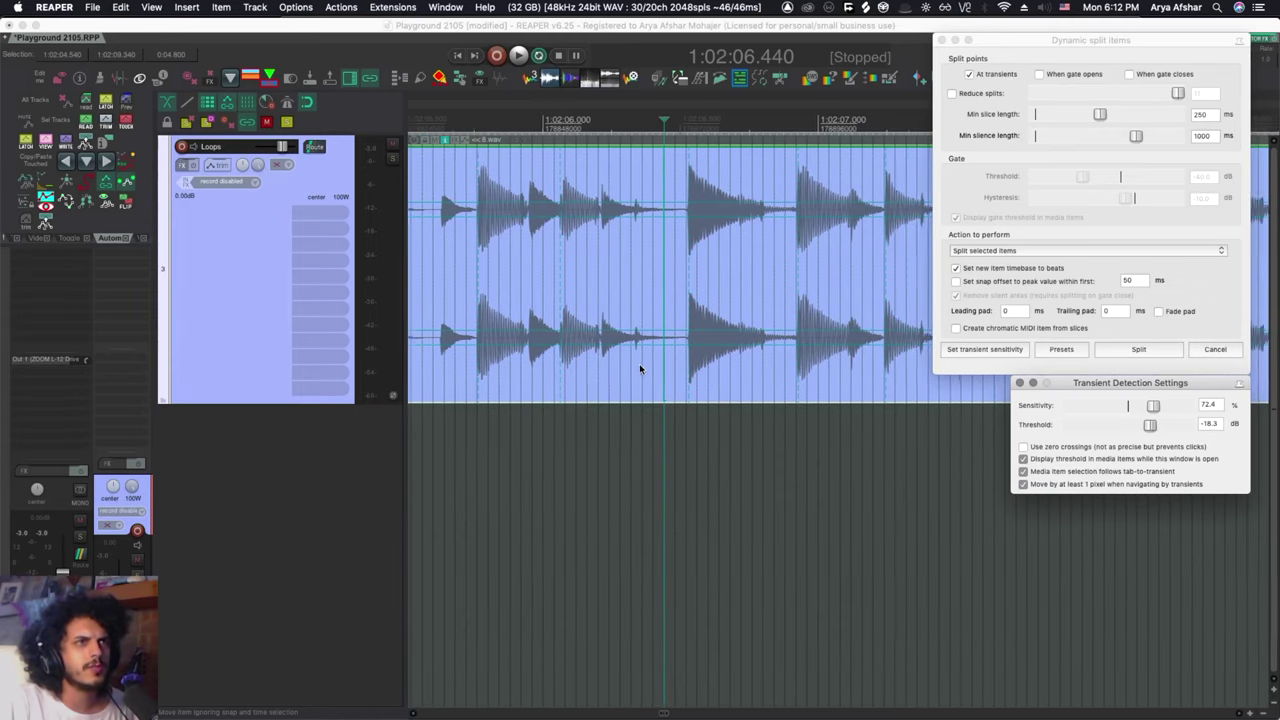
scroll(649, 381, up, 2)
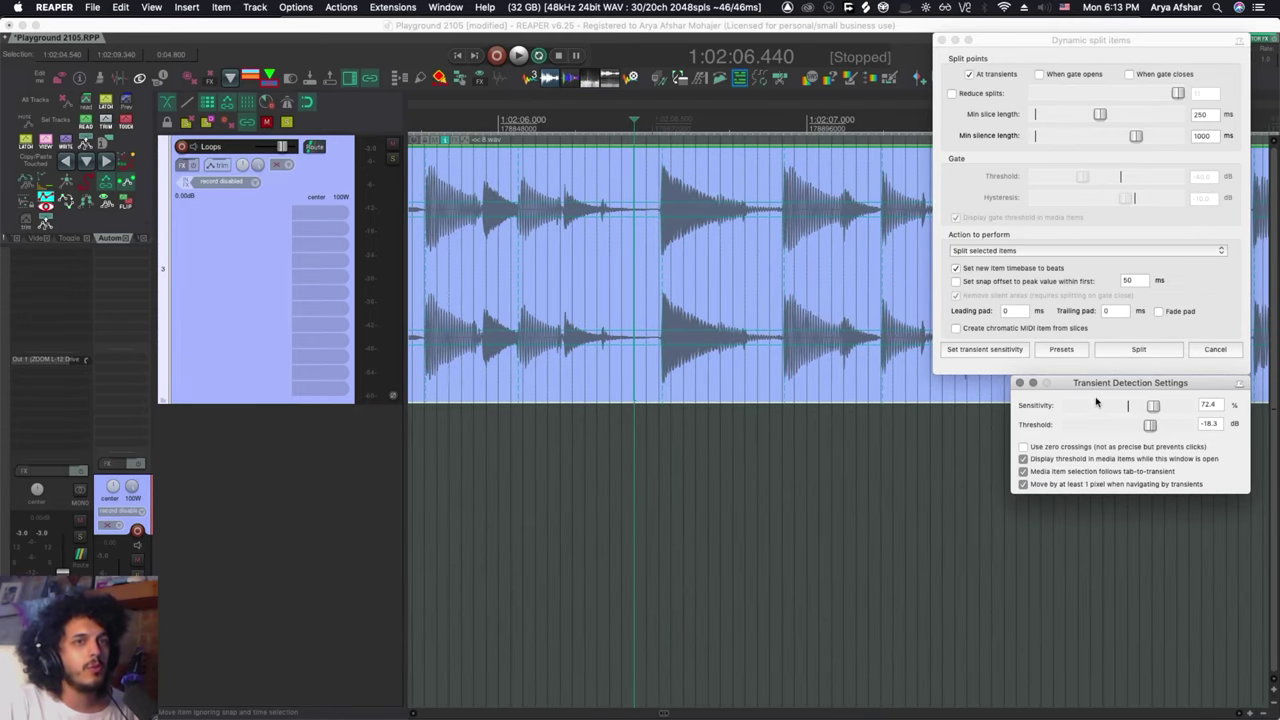
scroll(619, 363, left, 1)
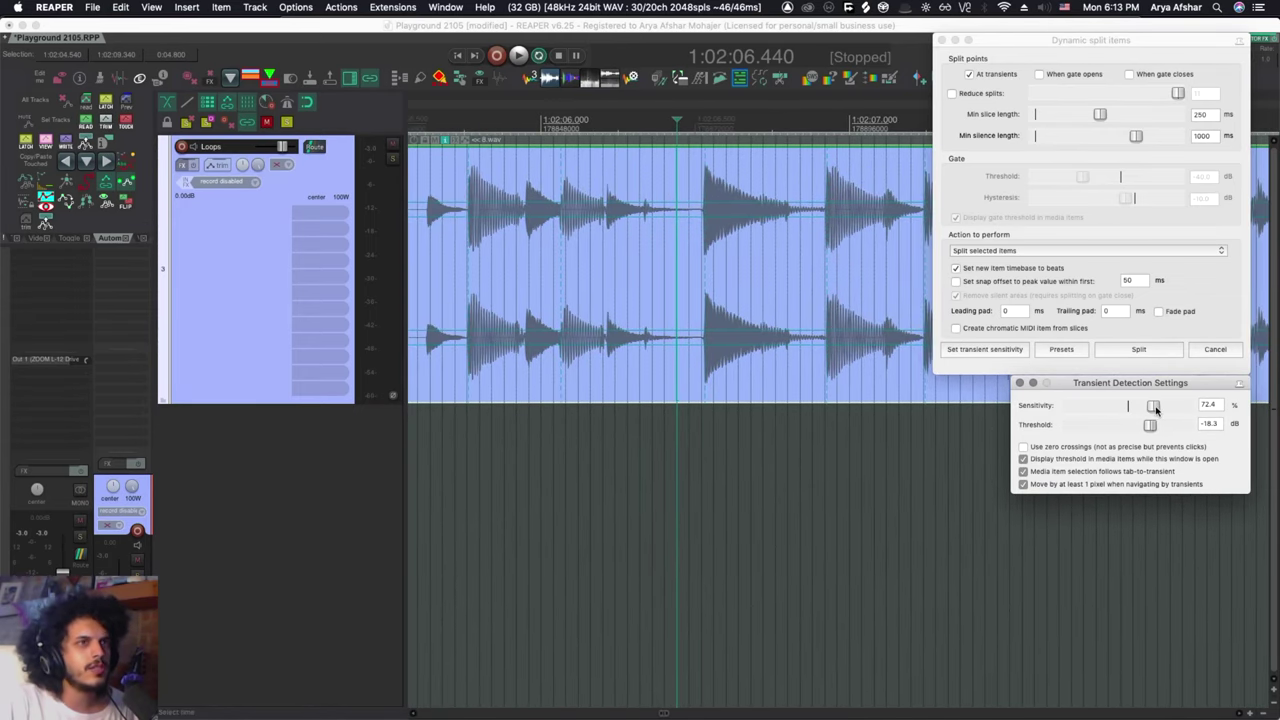
Set the transient sensitivity to 100% and the threshold to -19.0 dB, and close the detection settings.
double_click(1153, 406)
drag(1138, 410, 1186, 406)
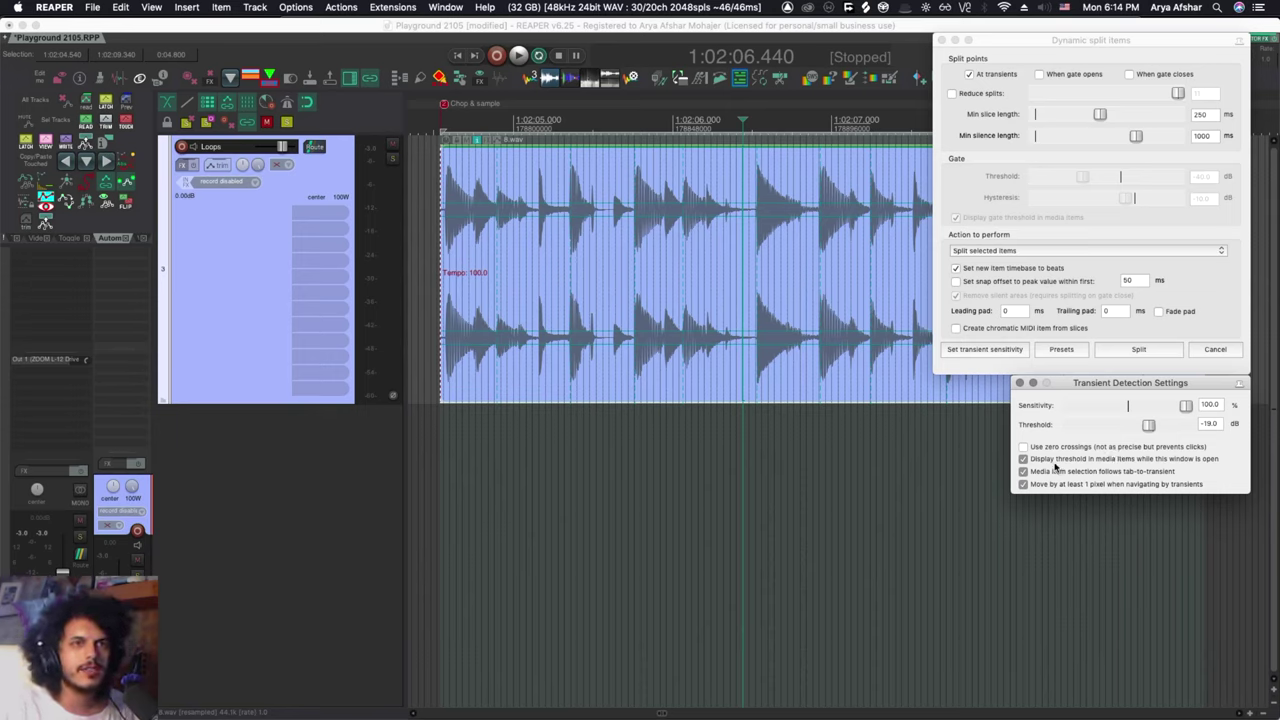
click(1020, 383)
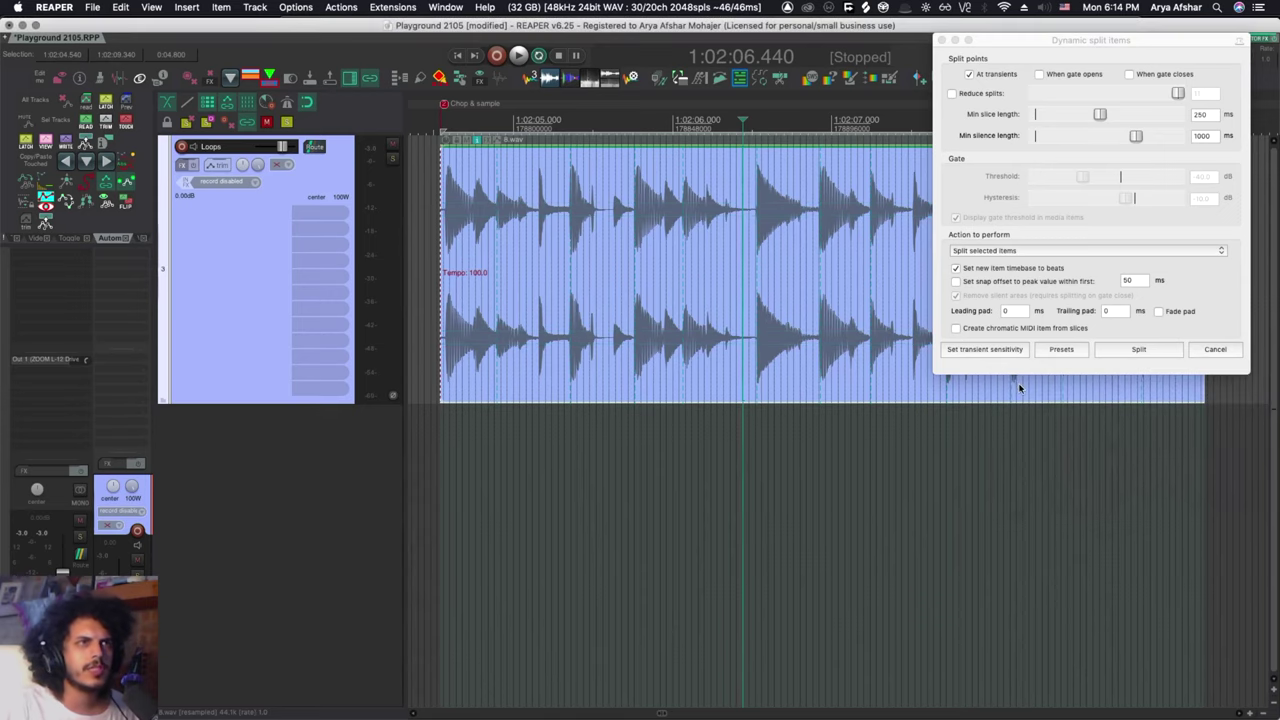
Split the loop at the detected transients and select all of the resulting slices.
click(1136, 351)
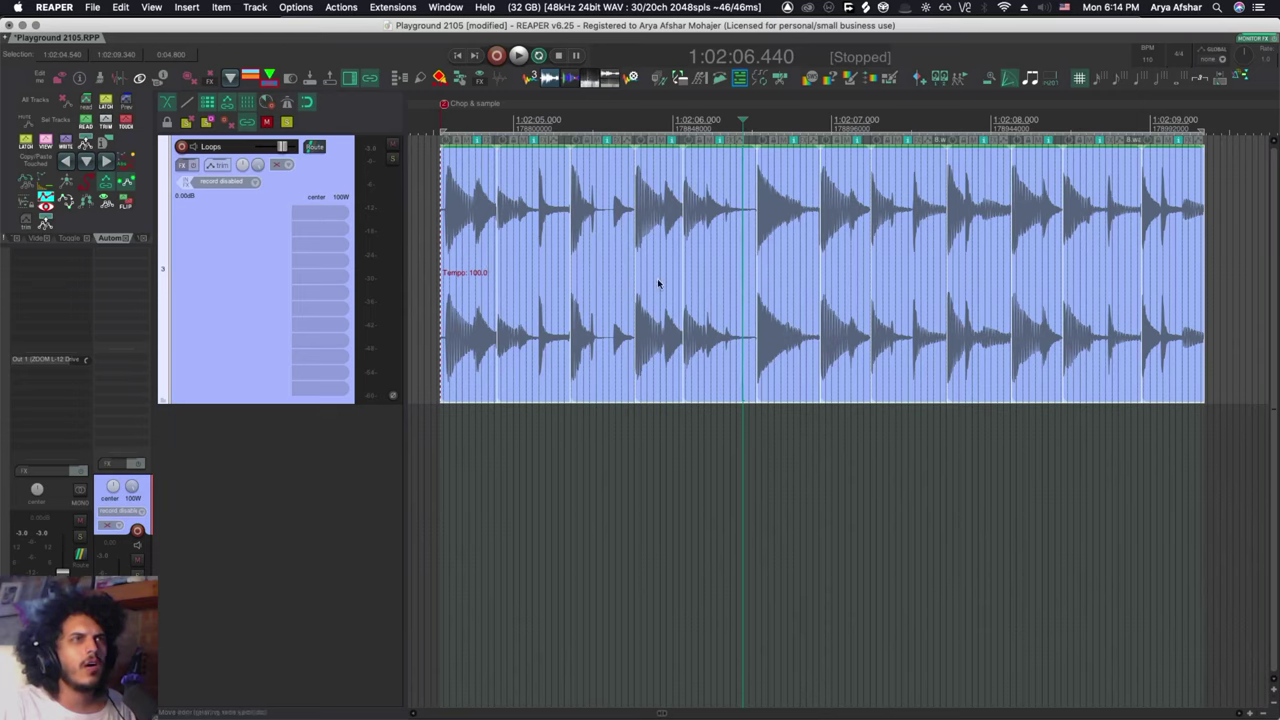
click(1151, 449)
drag(1176, 436, 560, 374)
click(866, 422)
drag(434, 234, 1197, 363)
Export the selected slices to RS5k instances with the "mpl_Export selected items to RS5k instances on selected track (drum mode).lua" script, base pitch 60.
key(shift+slash)
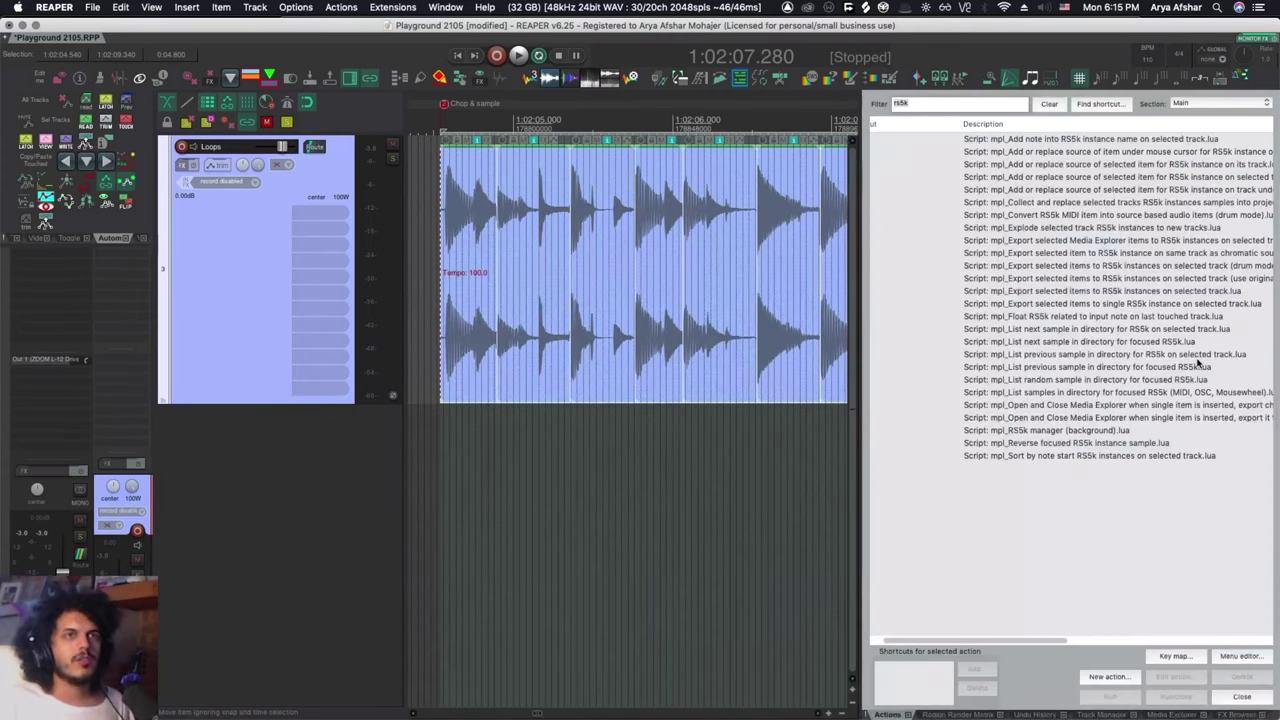
scroll(1048, 618, right, 3)
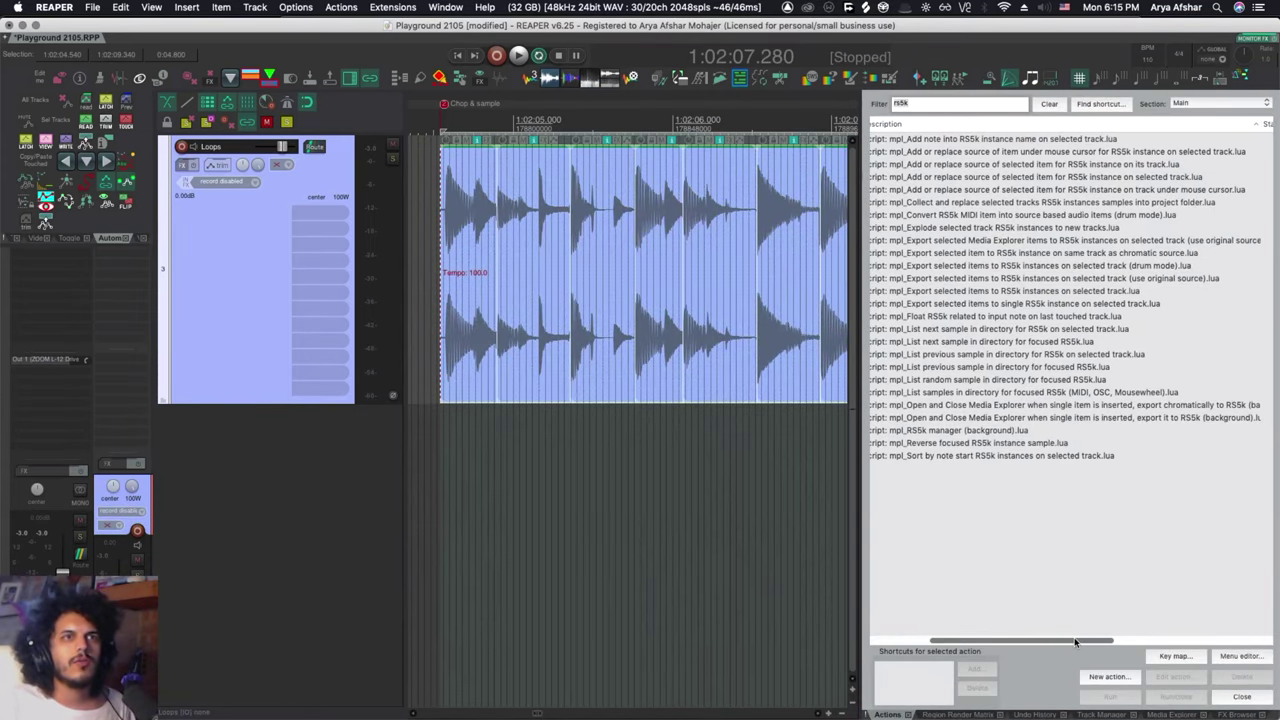
click(950, 265)
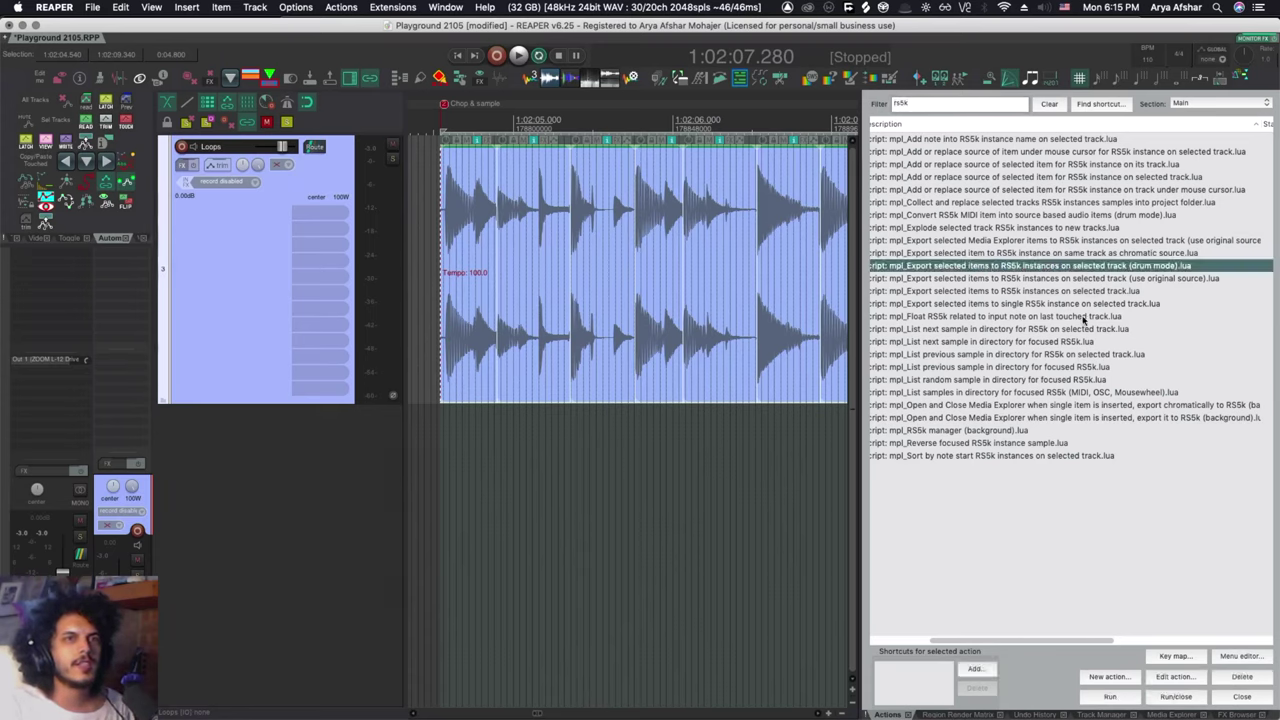
click(1114, 697)
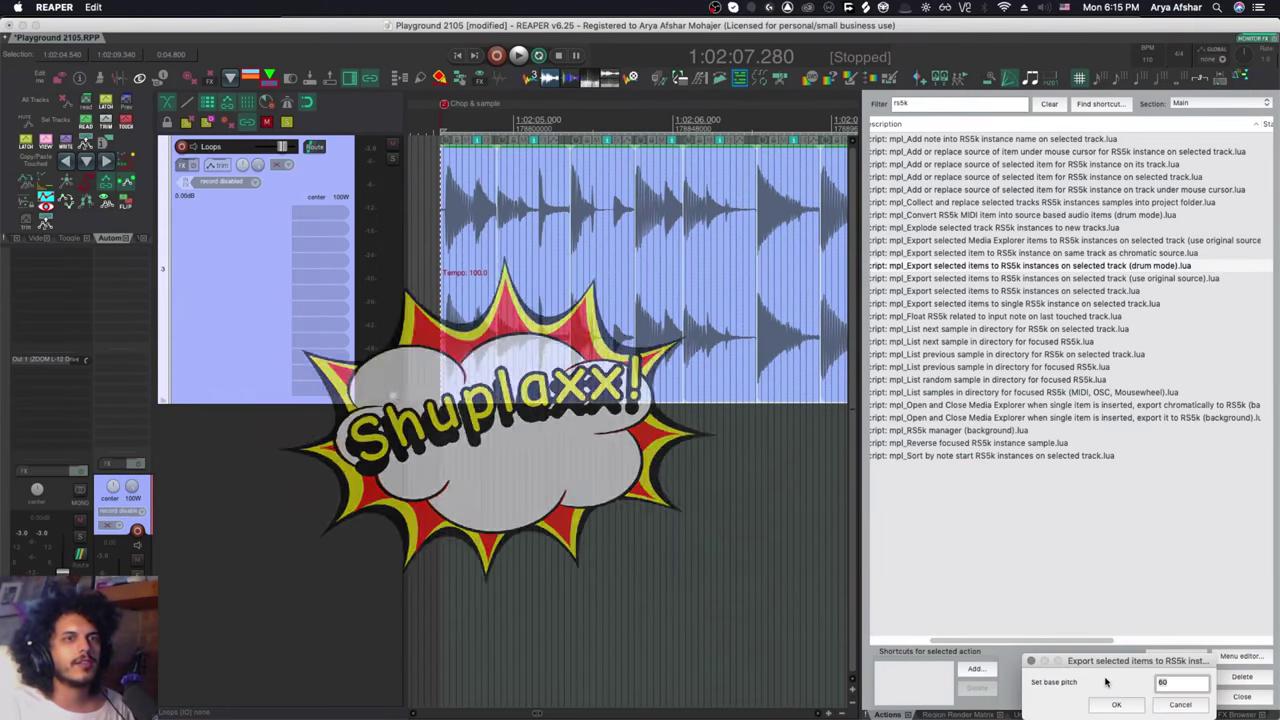
Look through the RS5K sampler instances on the Loops track, close the FX window and undo the export.
click(58, 121)
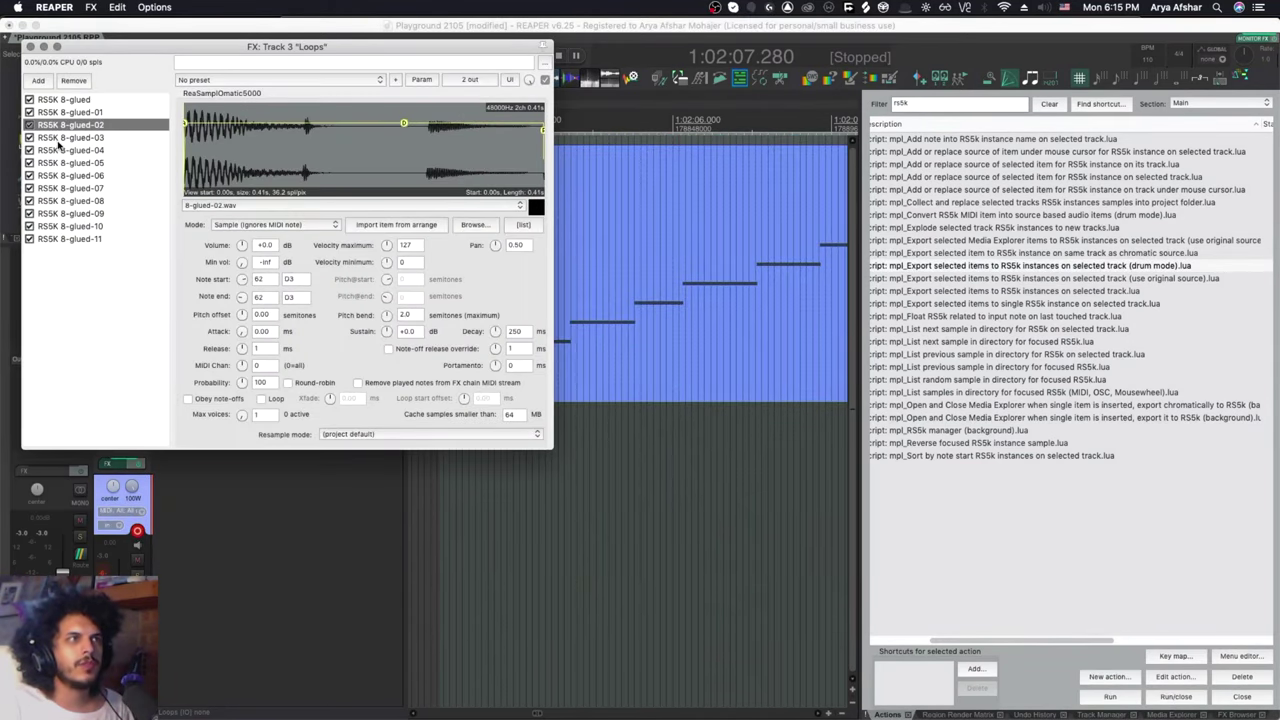
click(60, 162)
click(30, 47)
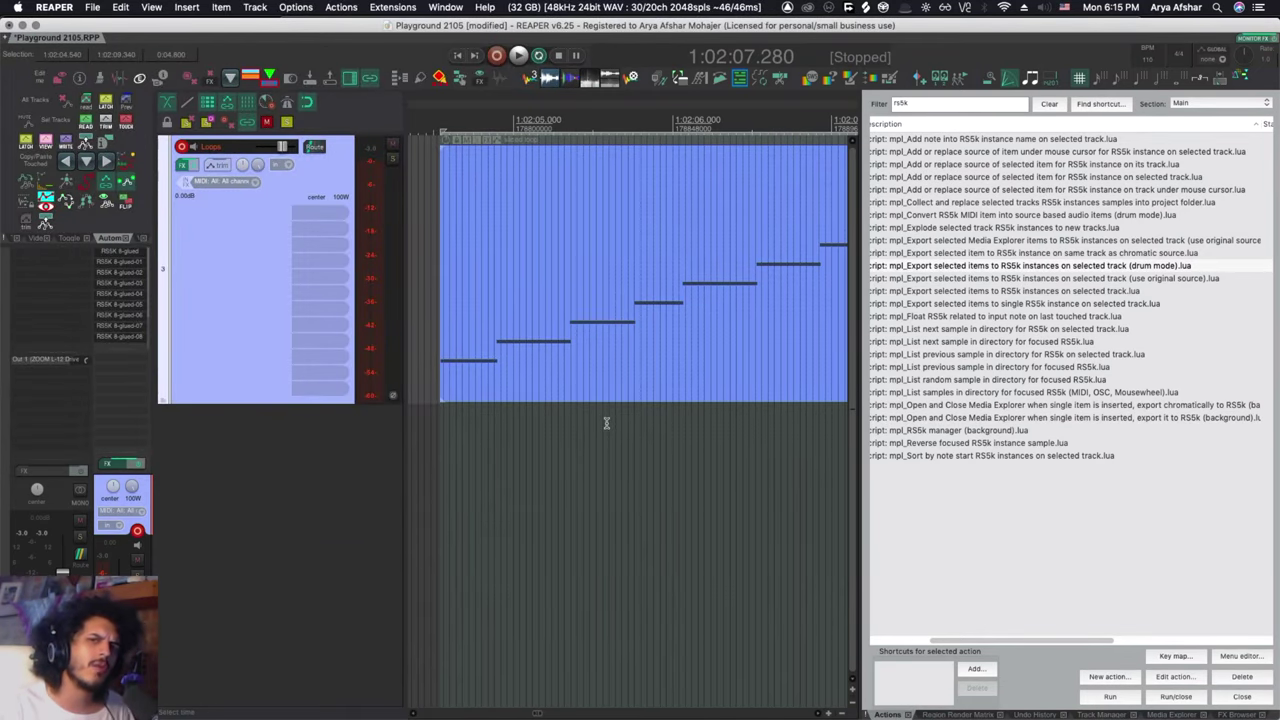
key(super+z)
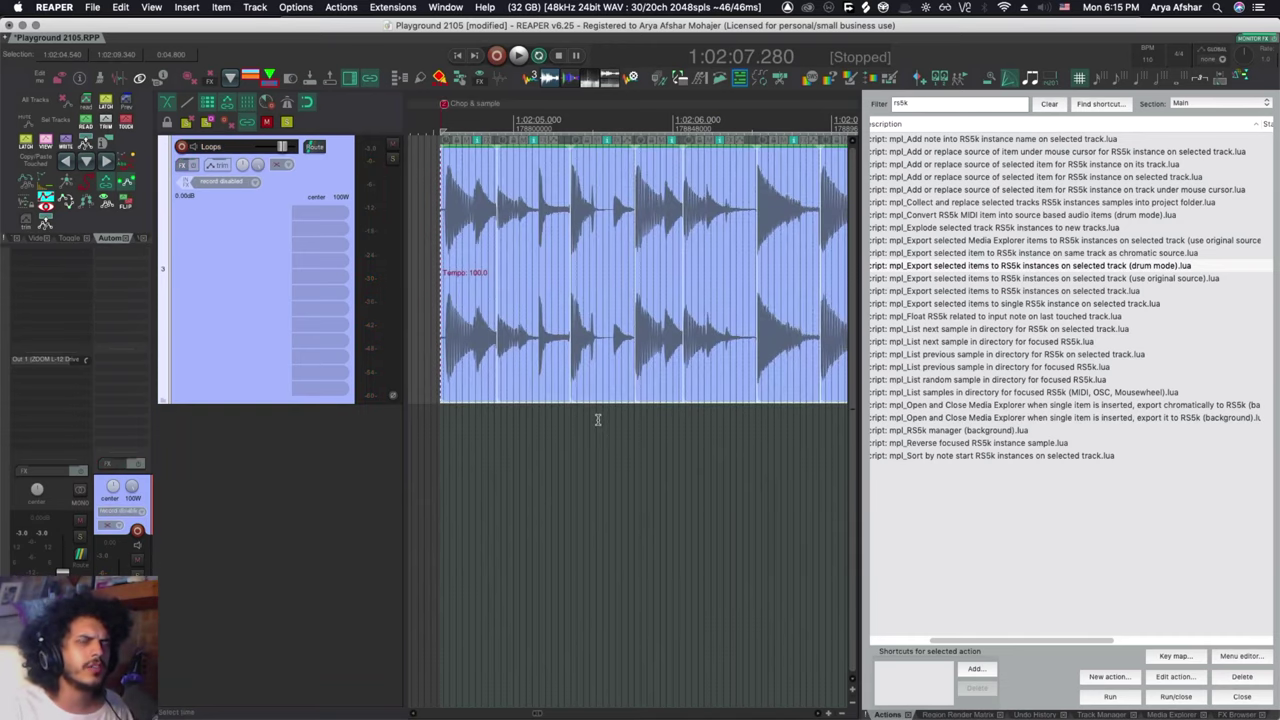
Split the loop at its transients with a chromatic MIDI item created from the slices.
click(603, 430)
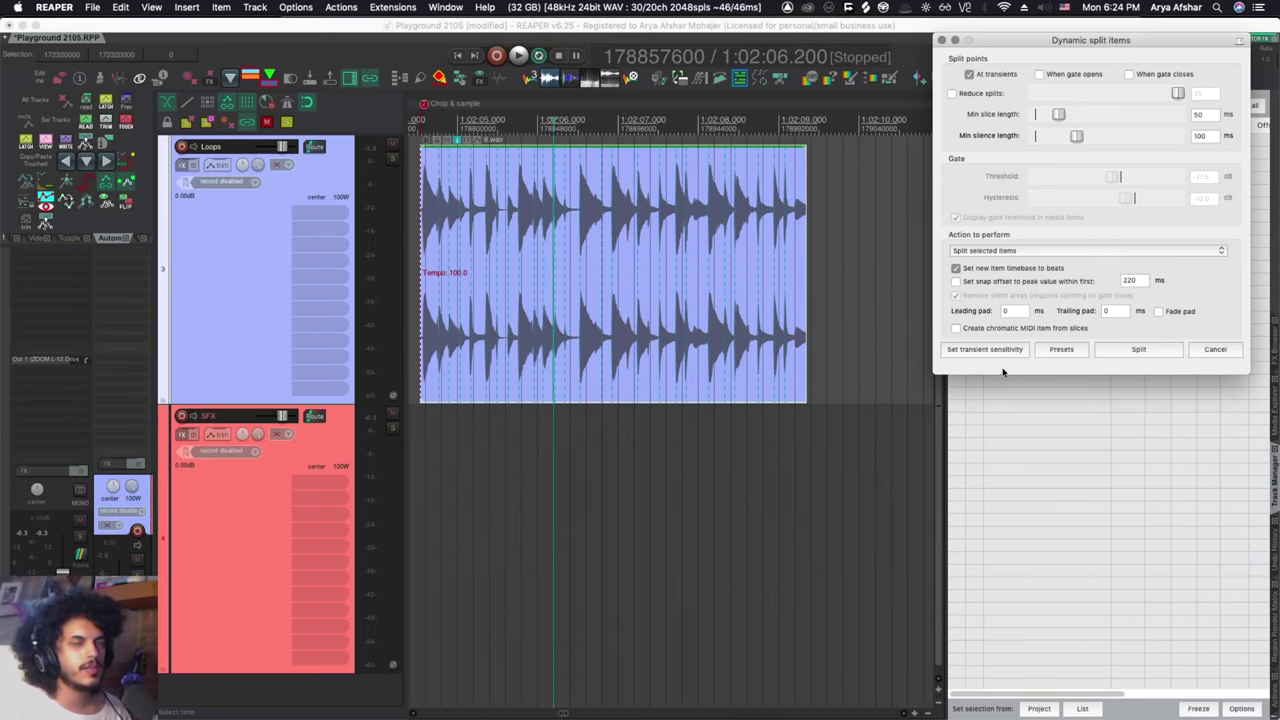
click(956, 329)
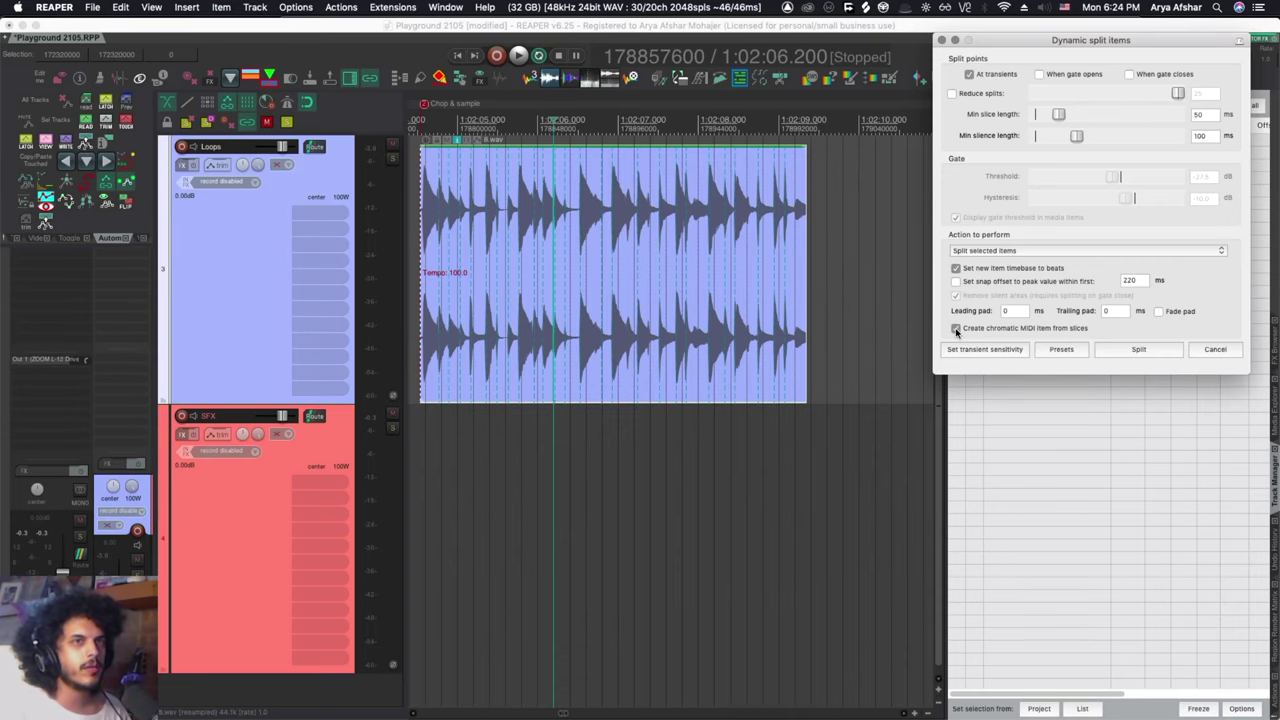
click(1131, 351)
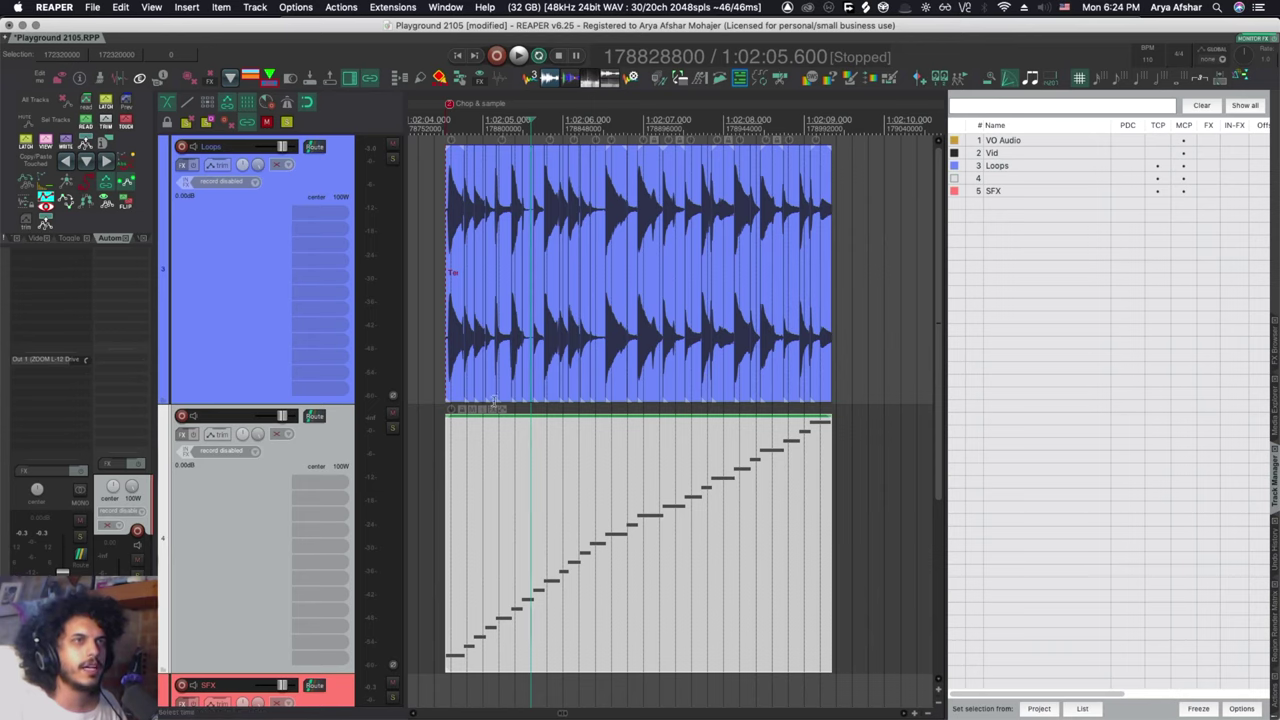
click(452, 280)
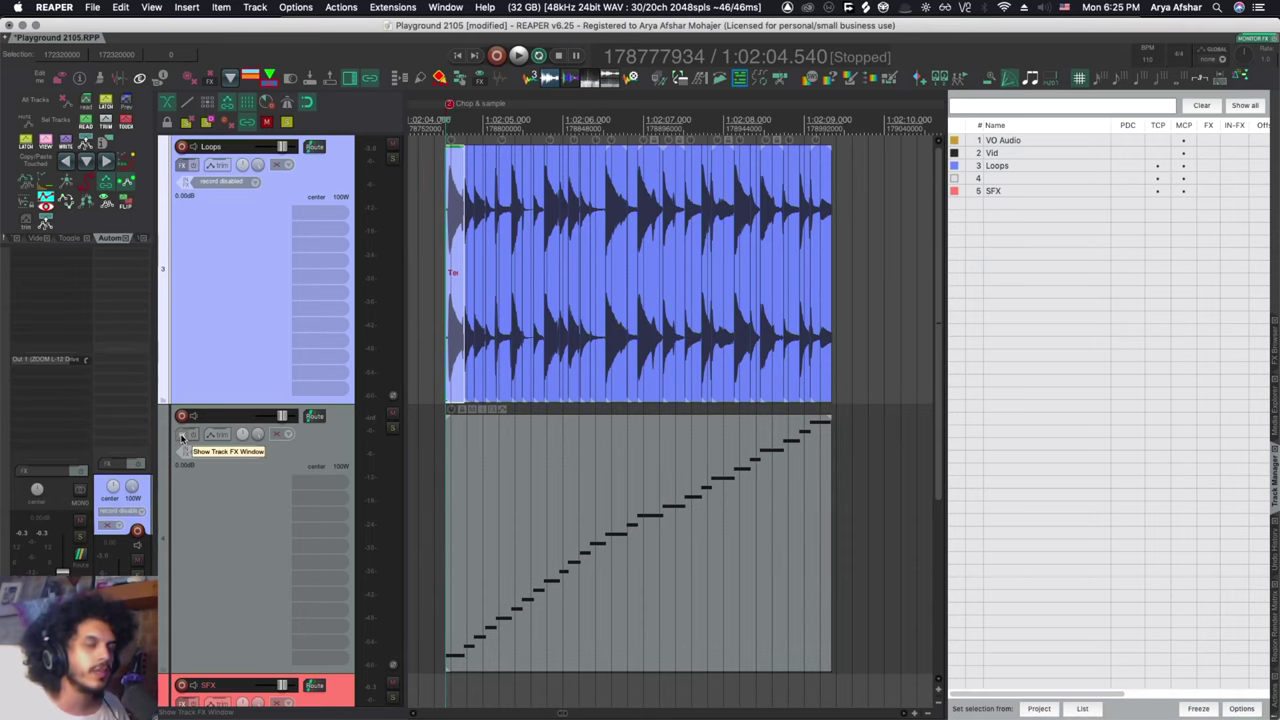
click(580, 514)
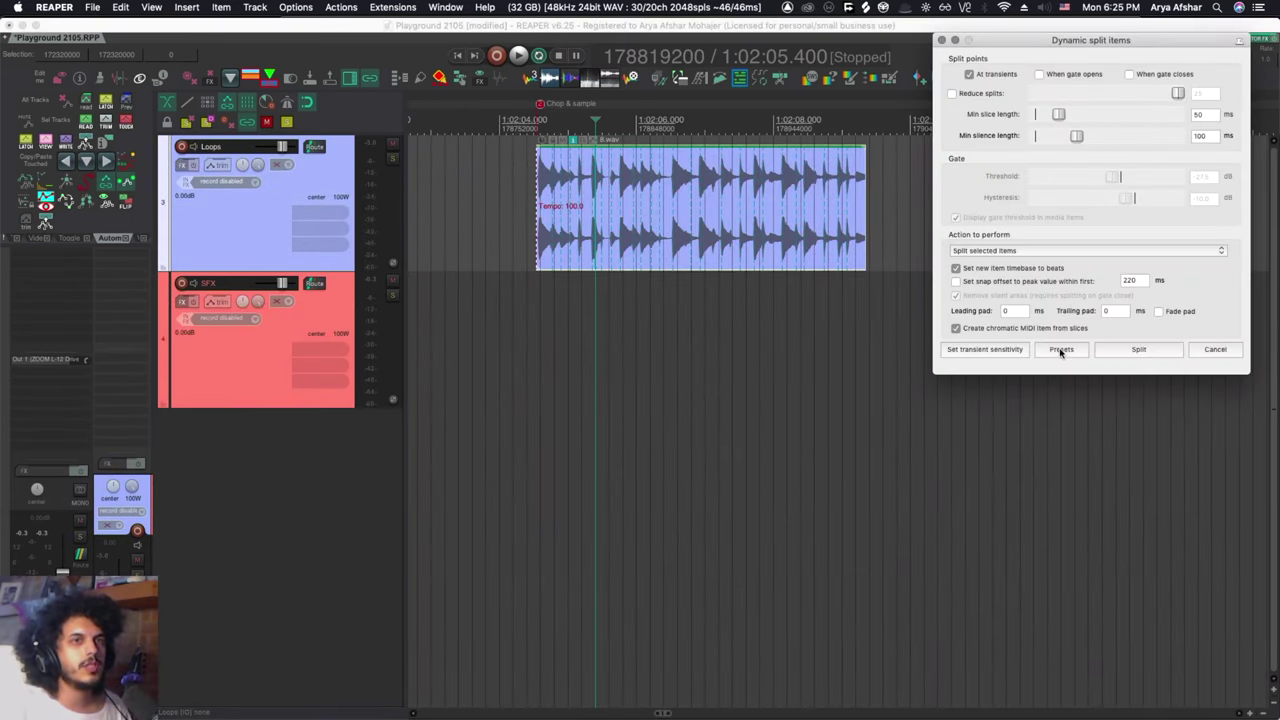
Save the current dynamic split settings as a preset named "Music - Loop Choppage".
click(1060, 350)
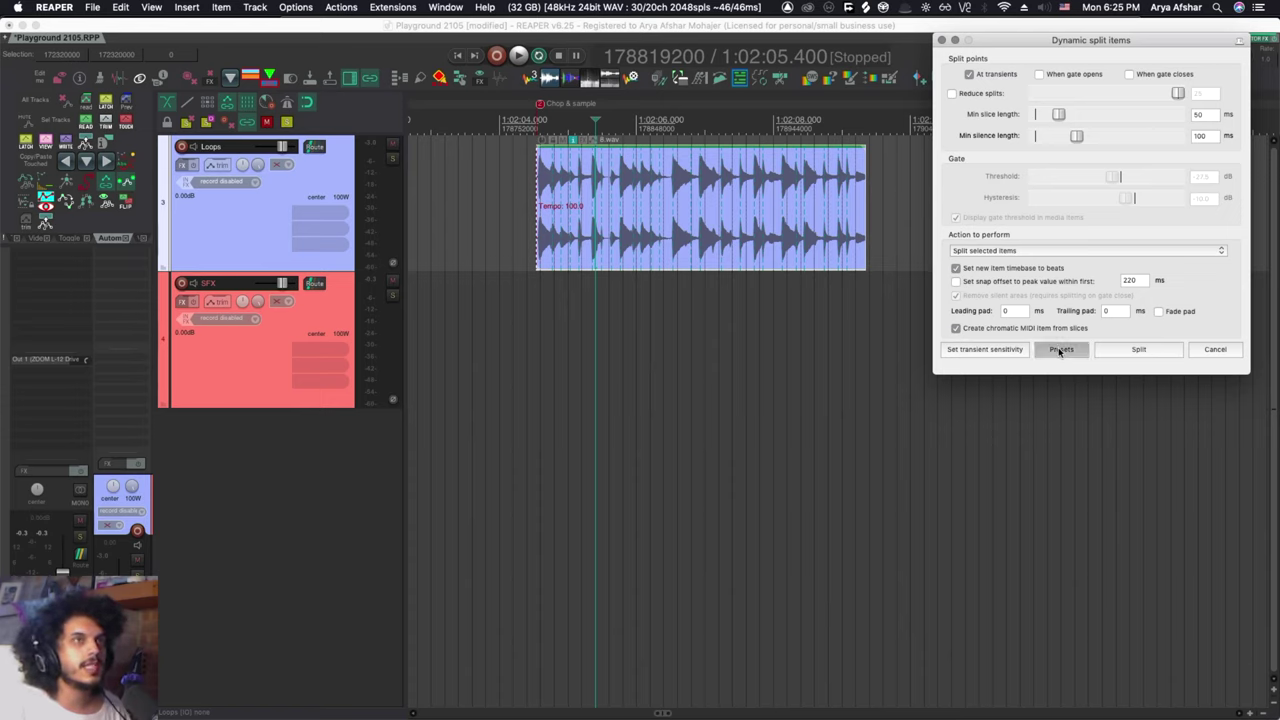
click(1077, 438)
text(Music - Loop Choppage)
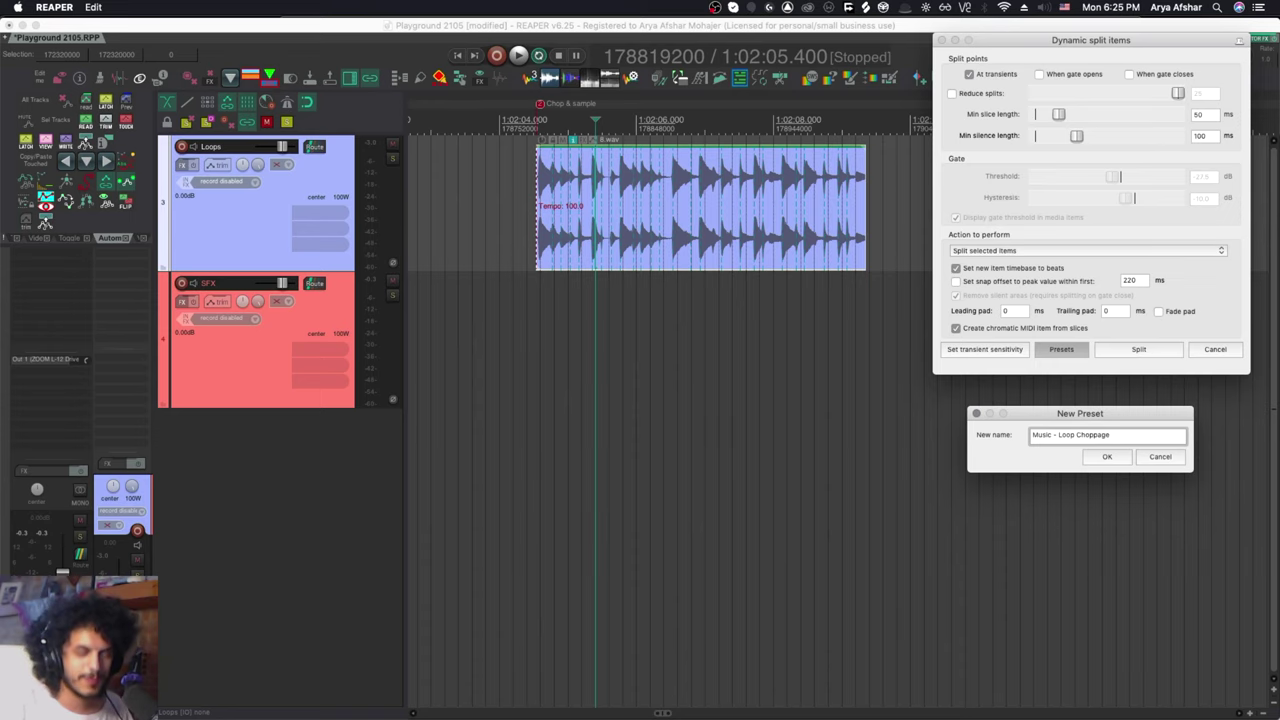
key(Return)
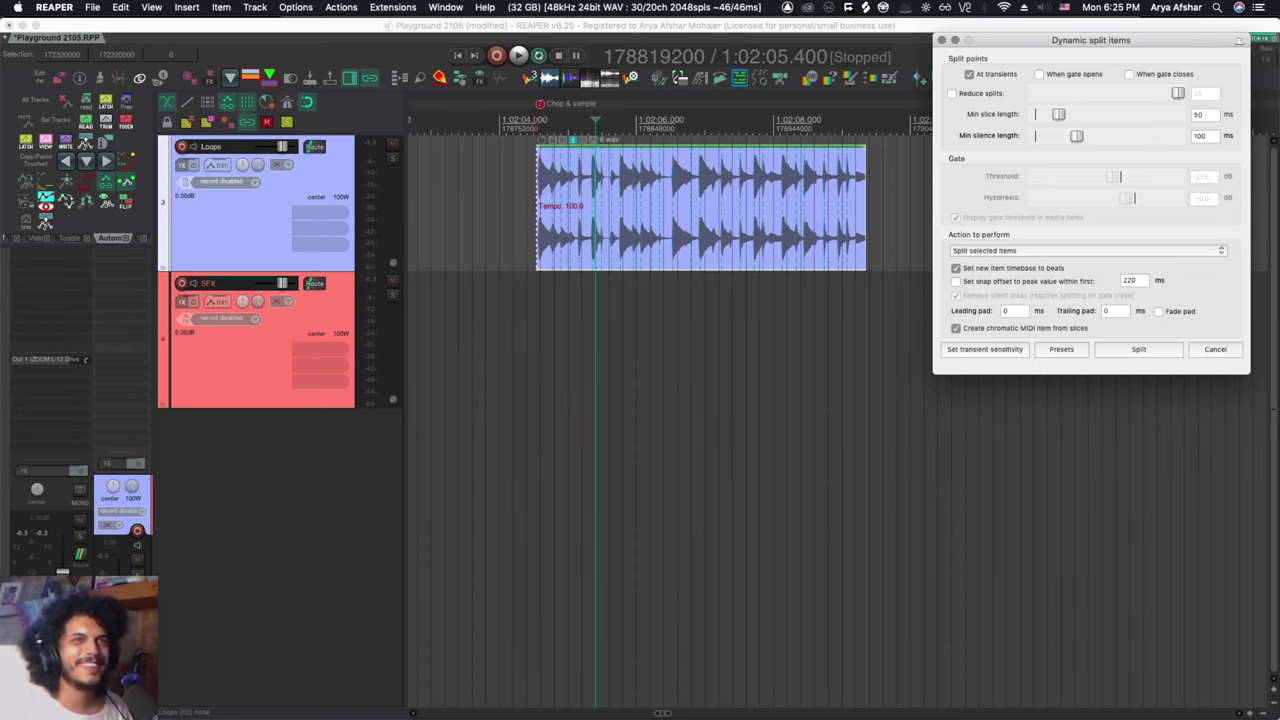
scroll(720, 418, down, 1)
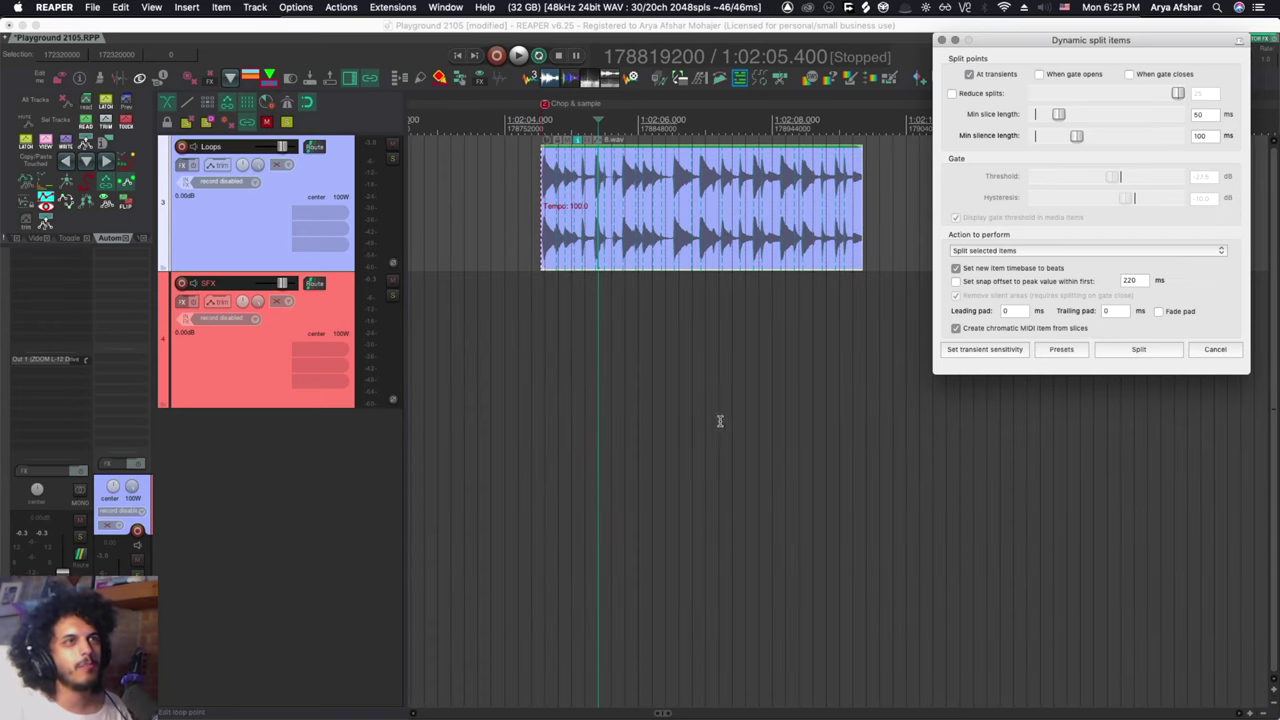
click(601, 320)
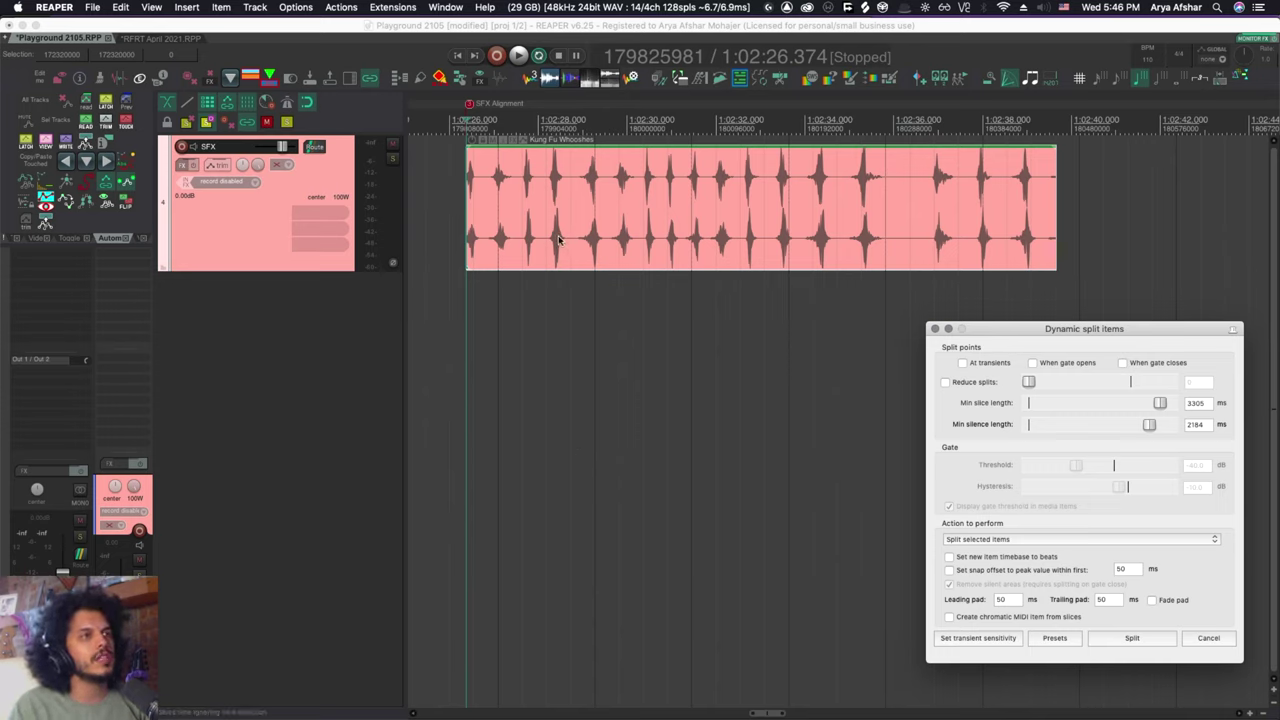
Play the Kung Fu Whooshes item on the SFX track and examine the individual whooshes in its waveform.
key(space)
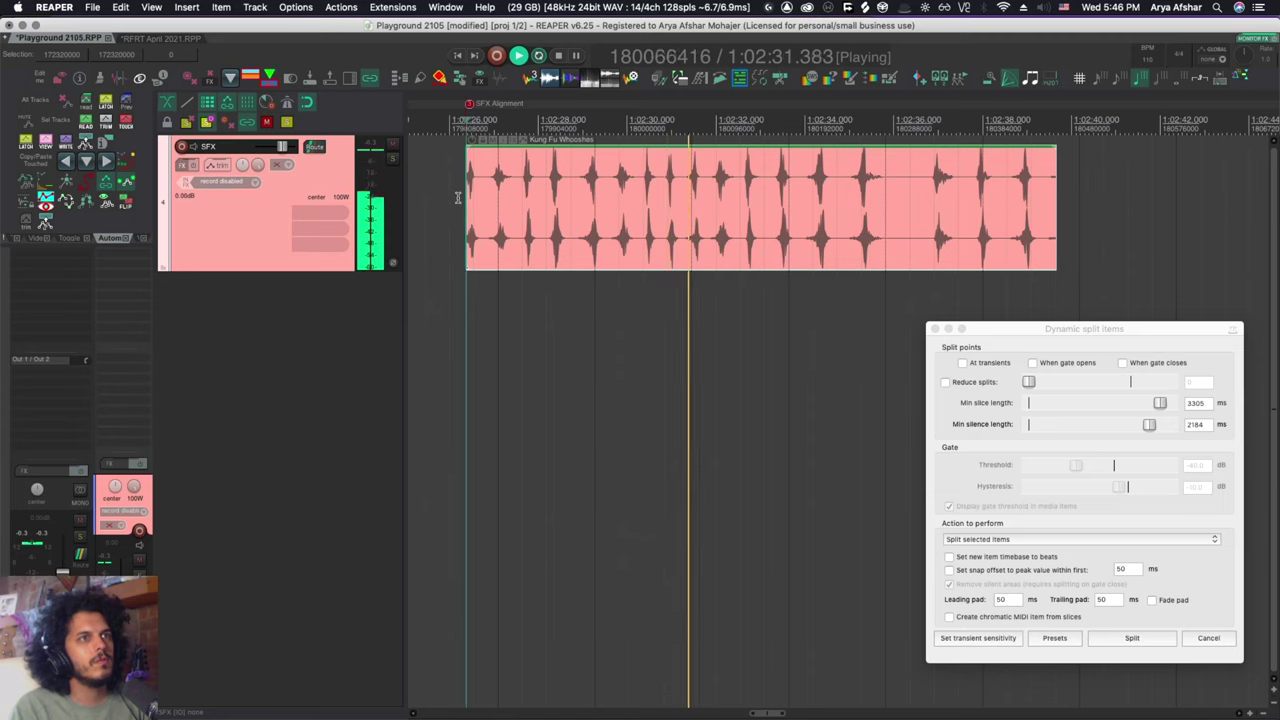
key(space)
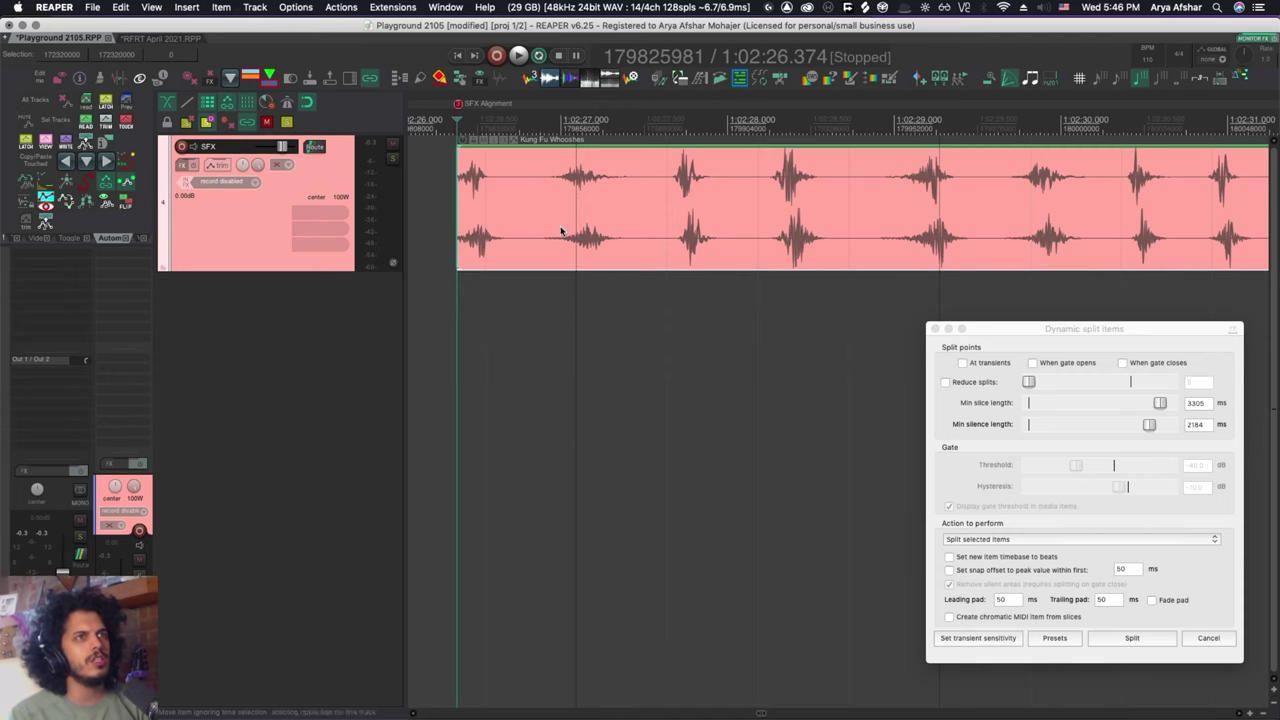
scroll(558, 220, down, 5)
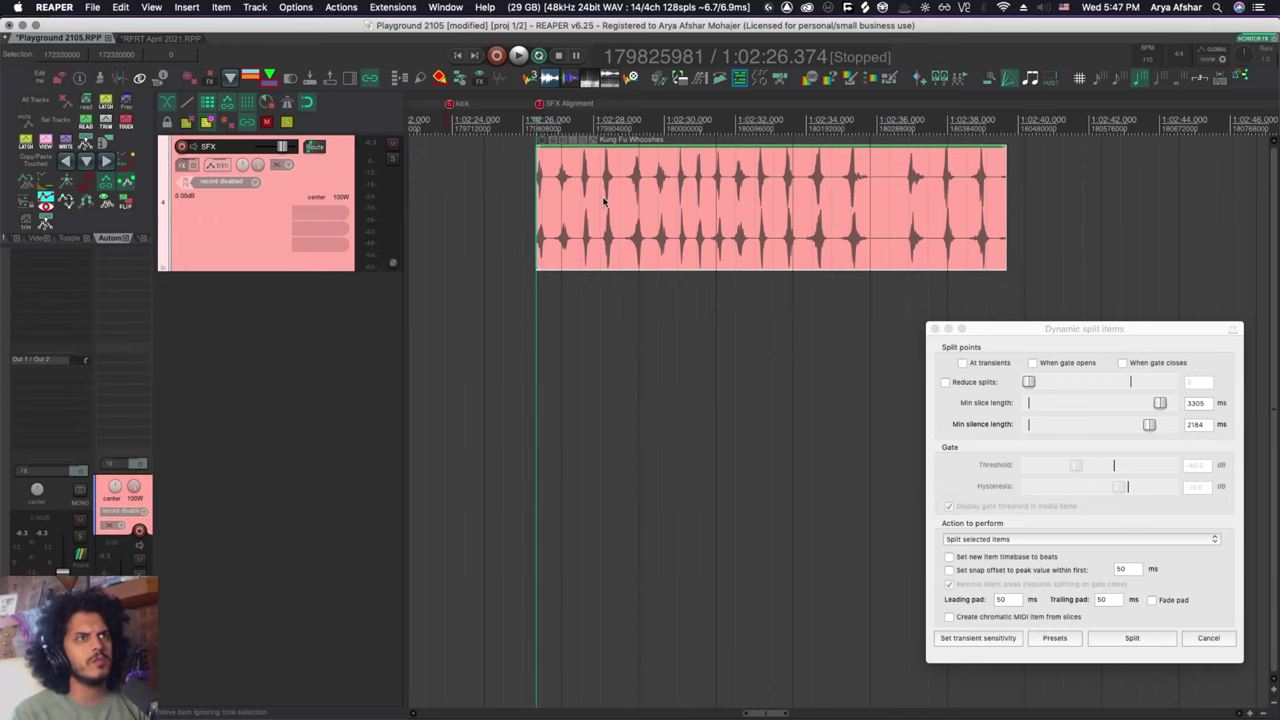
scroll(565, 180, up, 4)
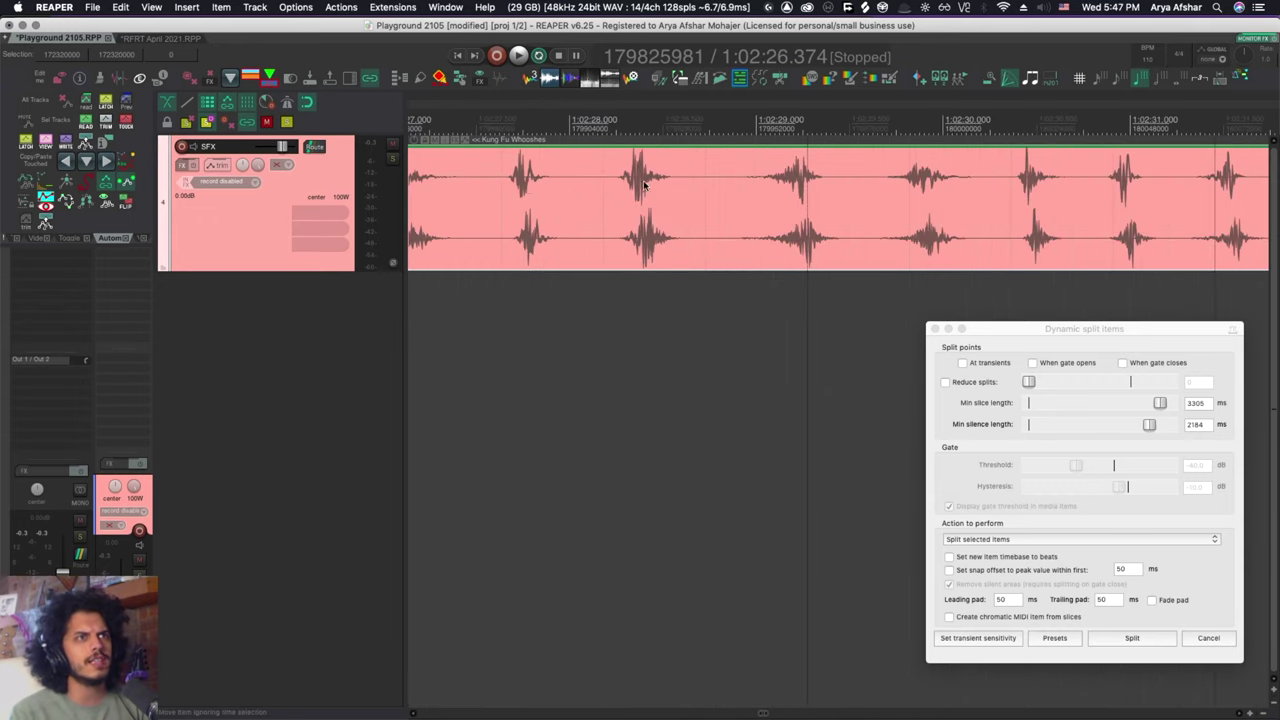
Set the Kung Fu Whooshes item to split when the gate opens, with a minimum slice length of 50 ms.
click(1032, 363)
scroll(729, 331, down, 2)
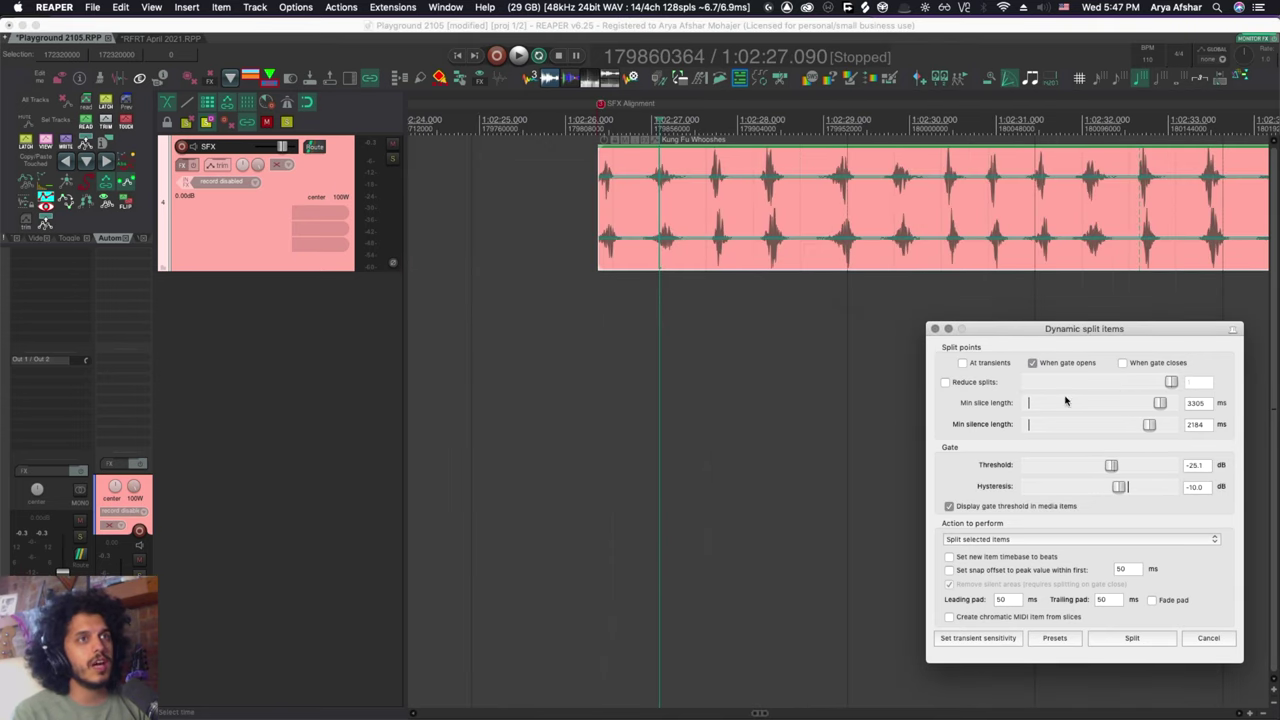
drag(1160, 403, 1041, 403)
double_click(1188, 403)
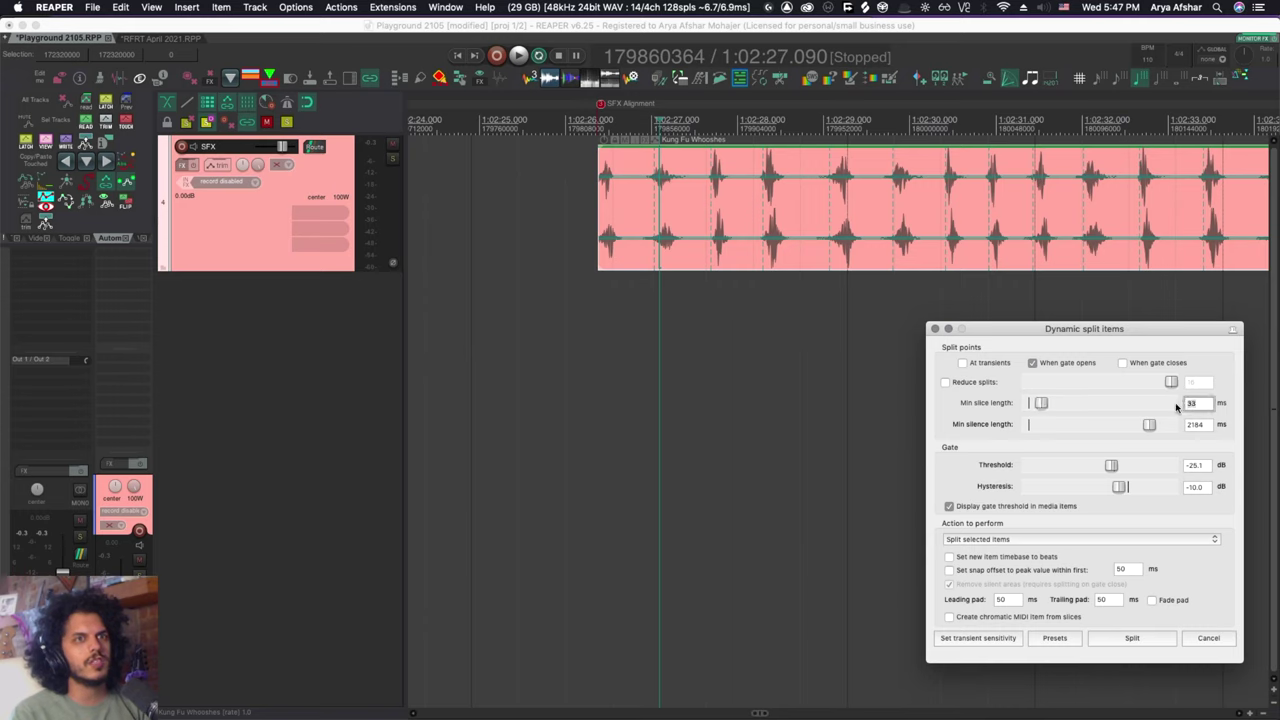
text(100)
double_click(1195, 403)
text(50)
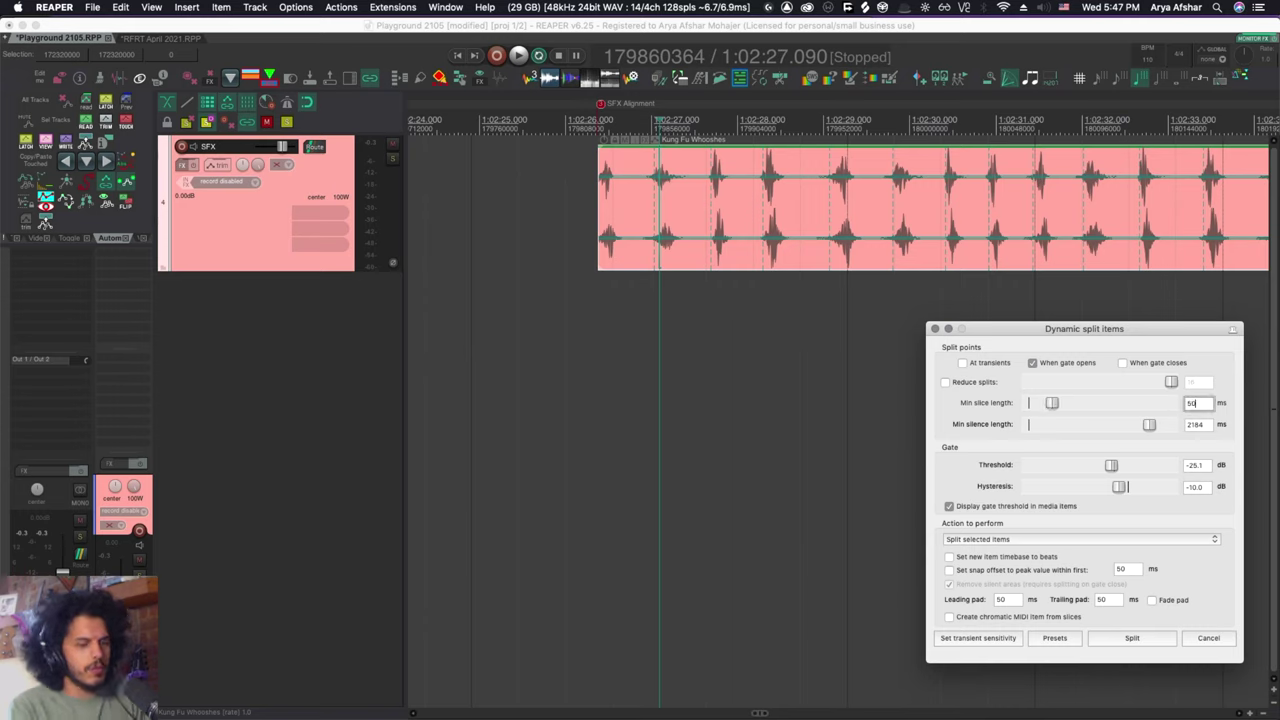
Set the minimum silence length to 100 ms and also split when the gate closes, removing the silent areas.
double_click(1200, 425)
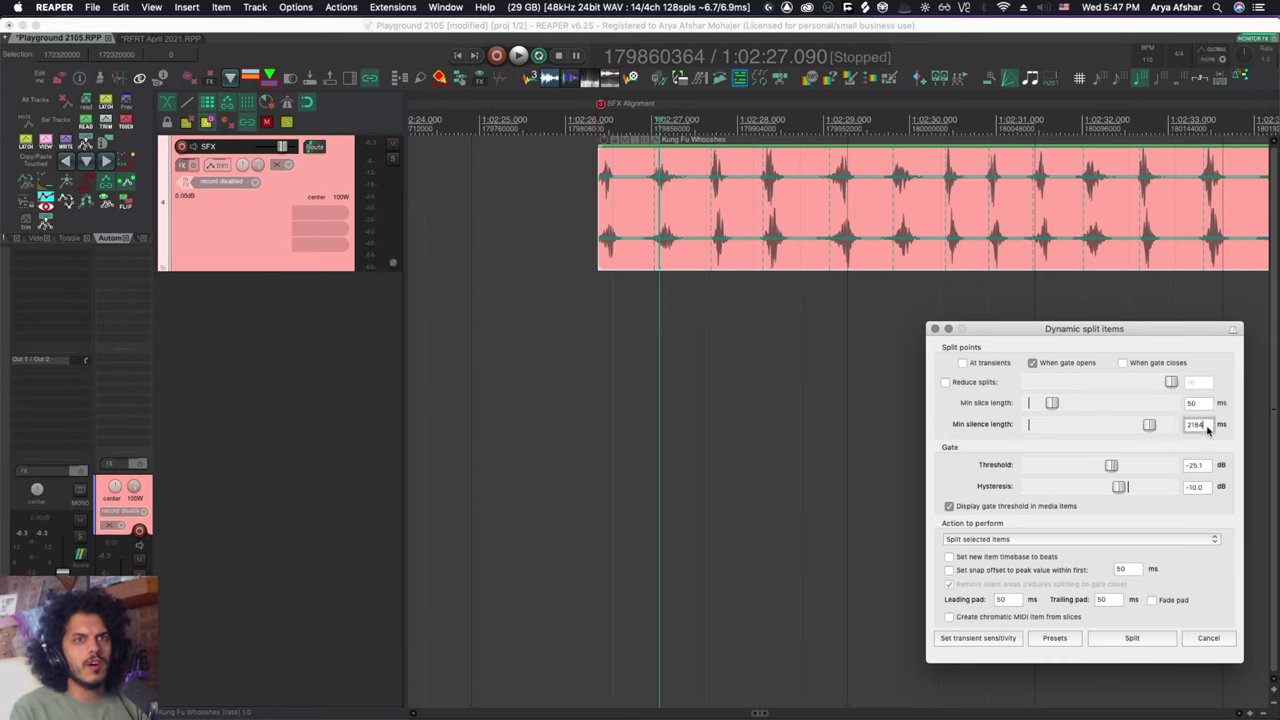
text(100)
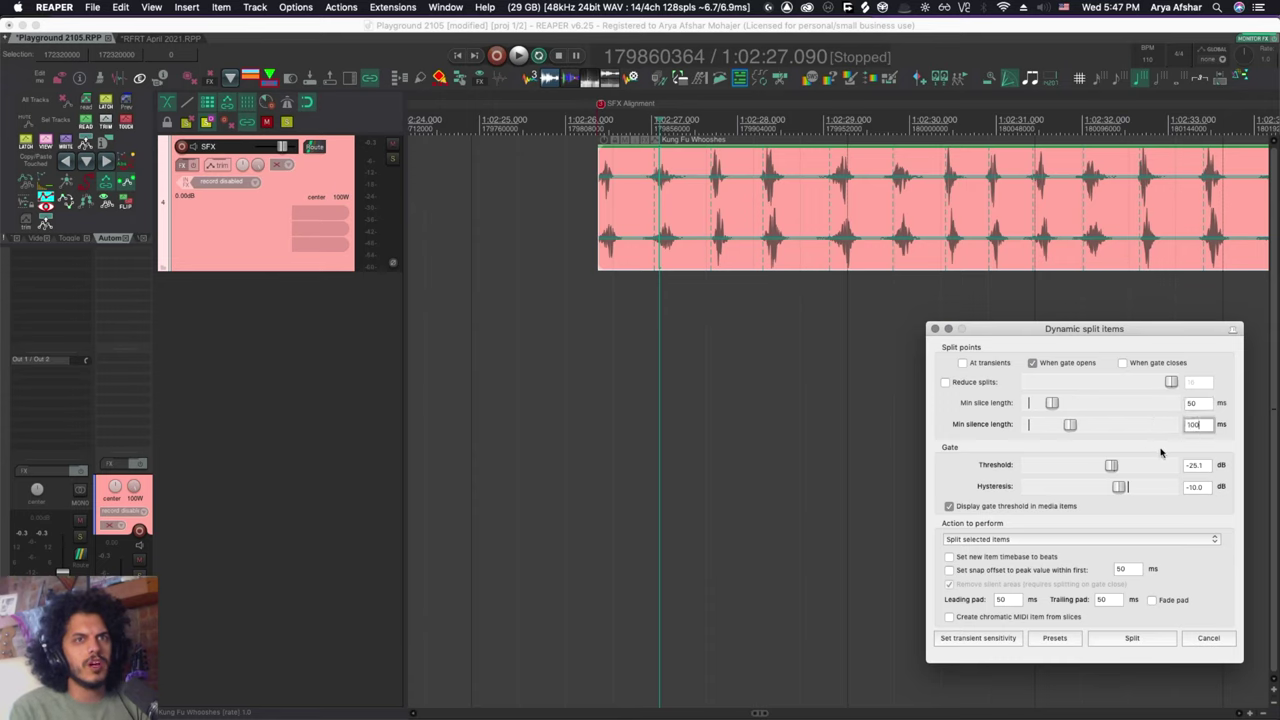
click(1176, 540)
click(1180, 531)
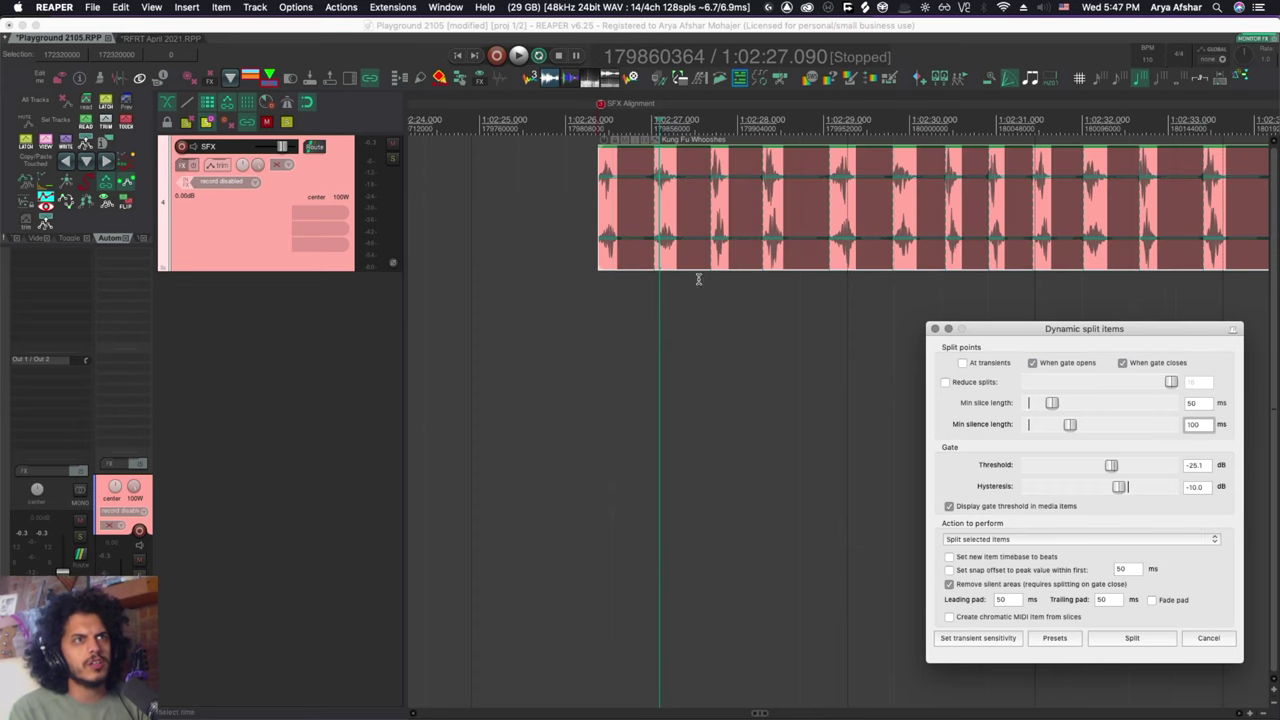
Lower the gate threshold to about -27.7 dB and check the slice edges around the first whooshes.
scroll(690, 268, up, 5)
drag(1110, 465, 1105, 465)
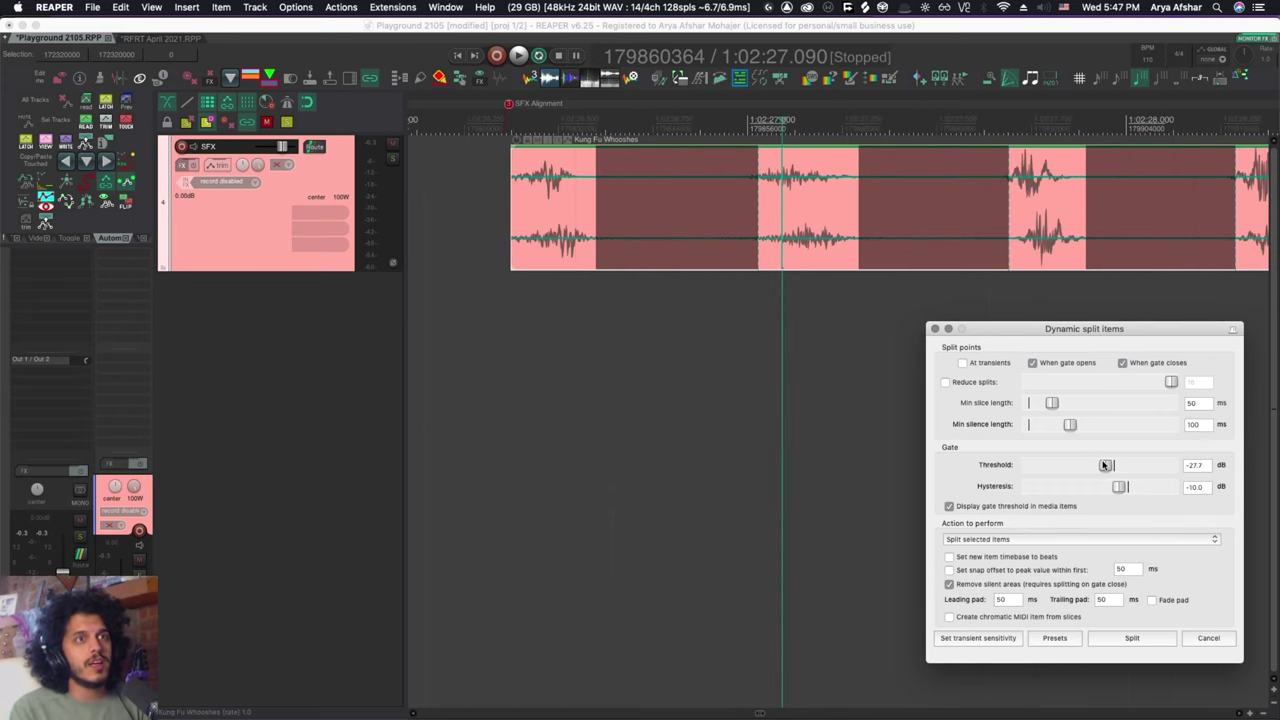
scroll(595, 250, up, 3)
scroll(597, 250, up, 3)
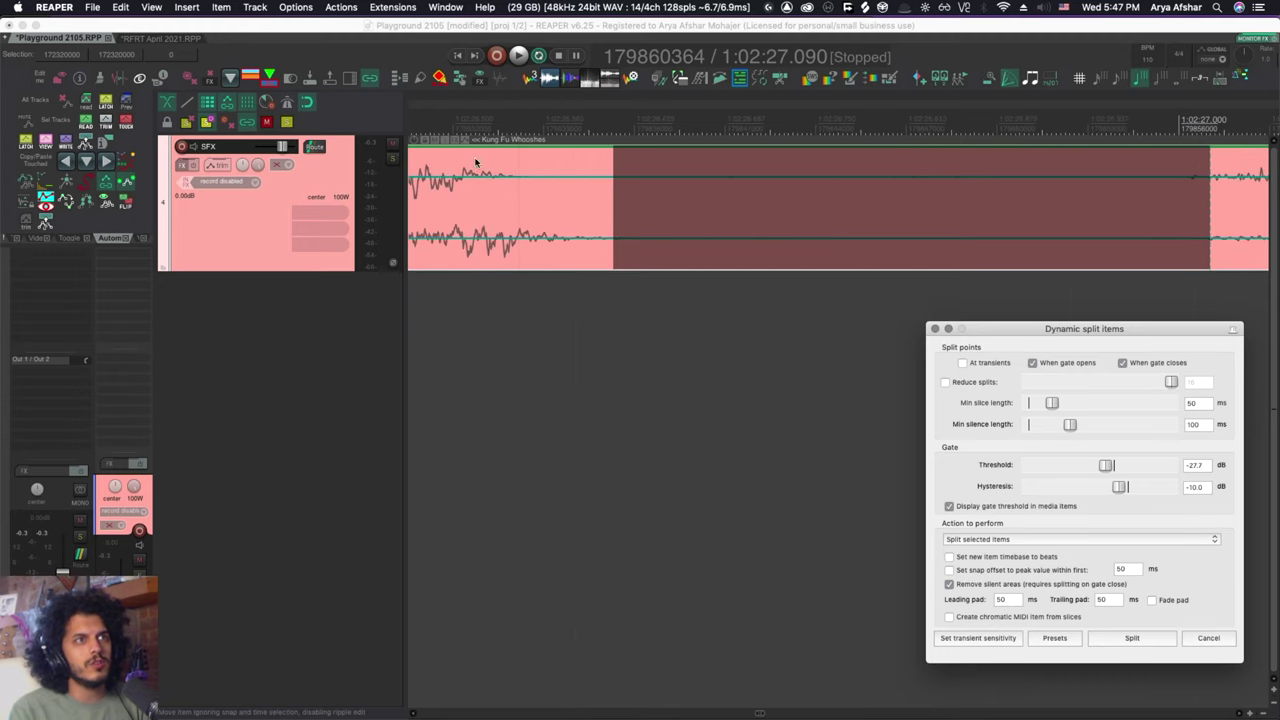
scroll(714, 257, right, 5)
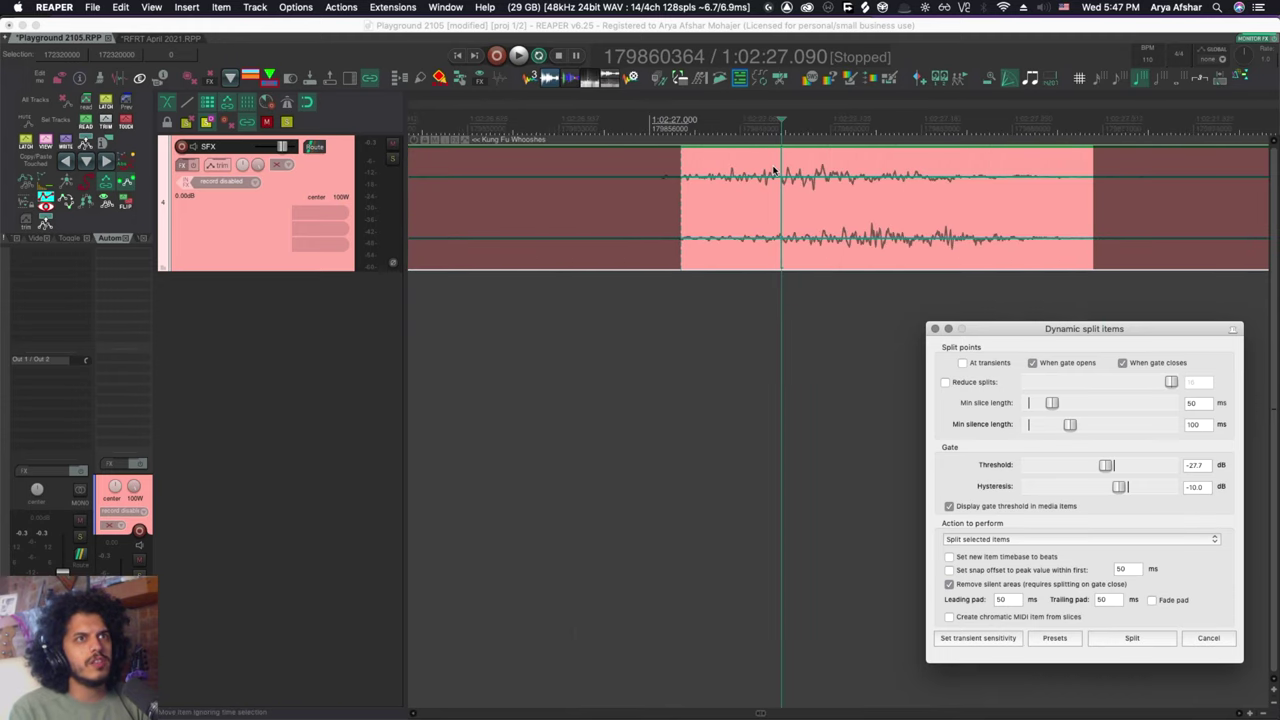
scroll(900, 240, right, 5)
scroll(851, 214, down, 5)
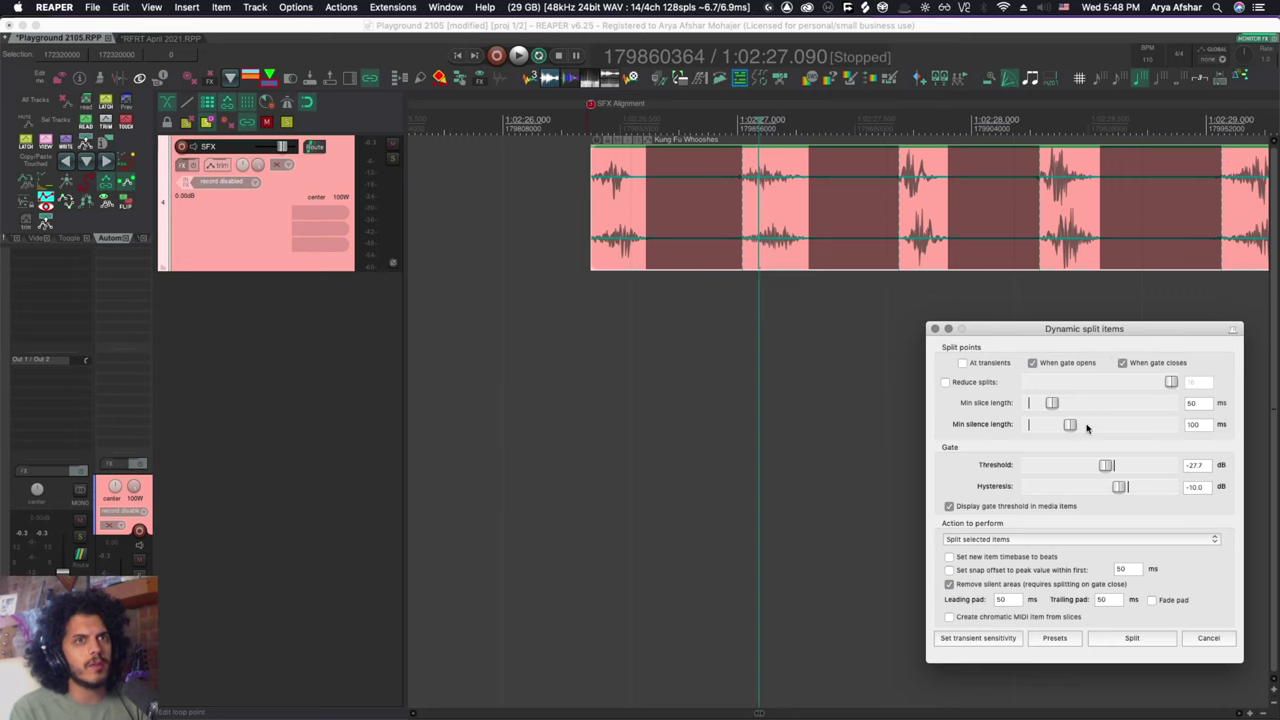
Set the gate threshold to -30 dB and the hysteresis to -30 dB.
drag(1119, 486, 1071, 487)
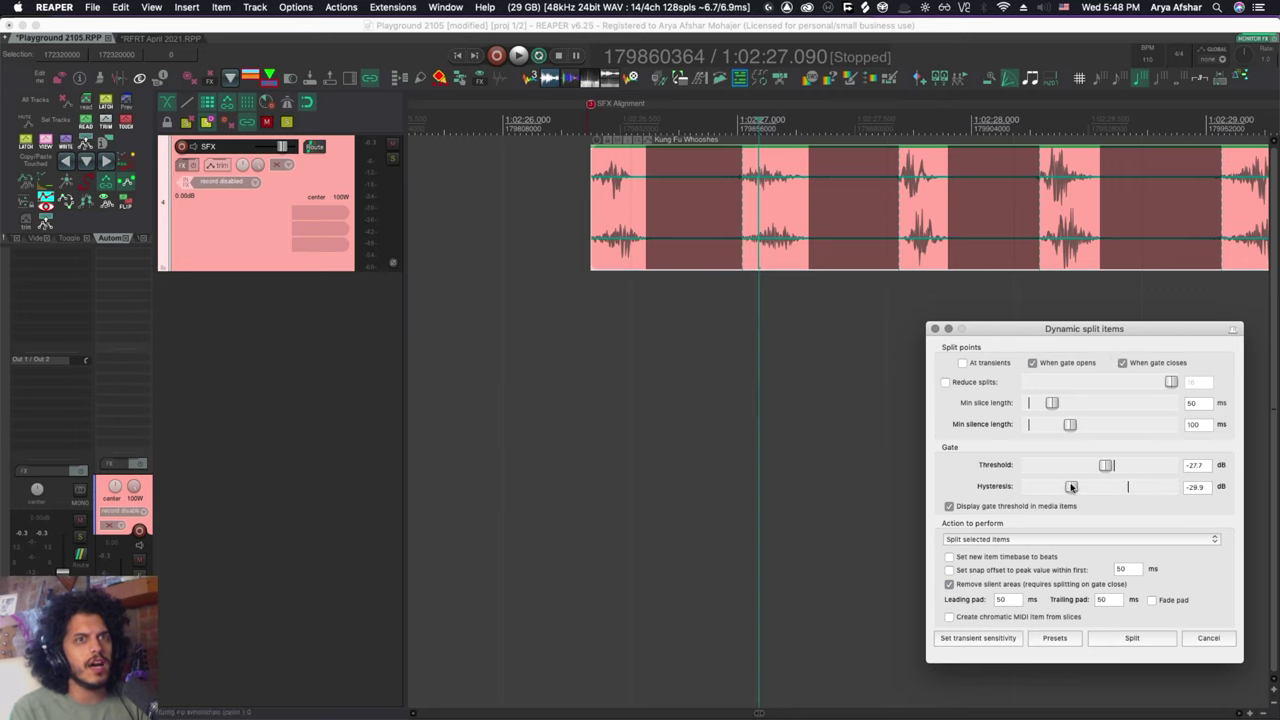
double_click(1193, 465)
text(-30)
click(1191, 487)
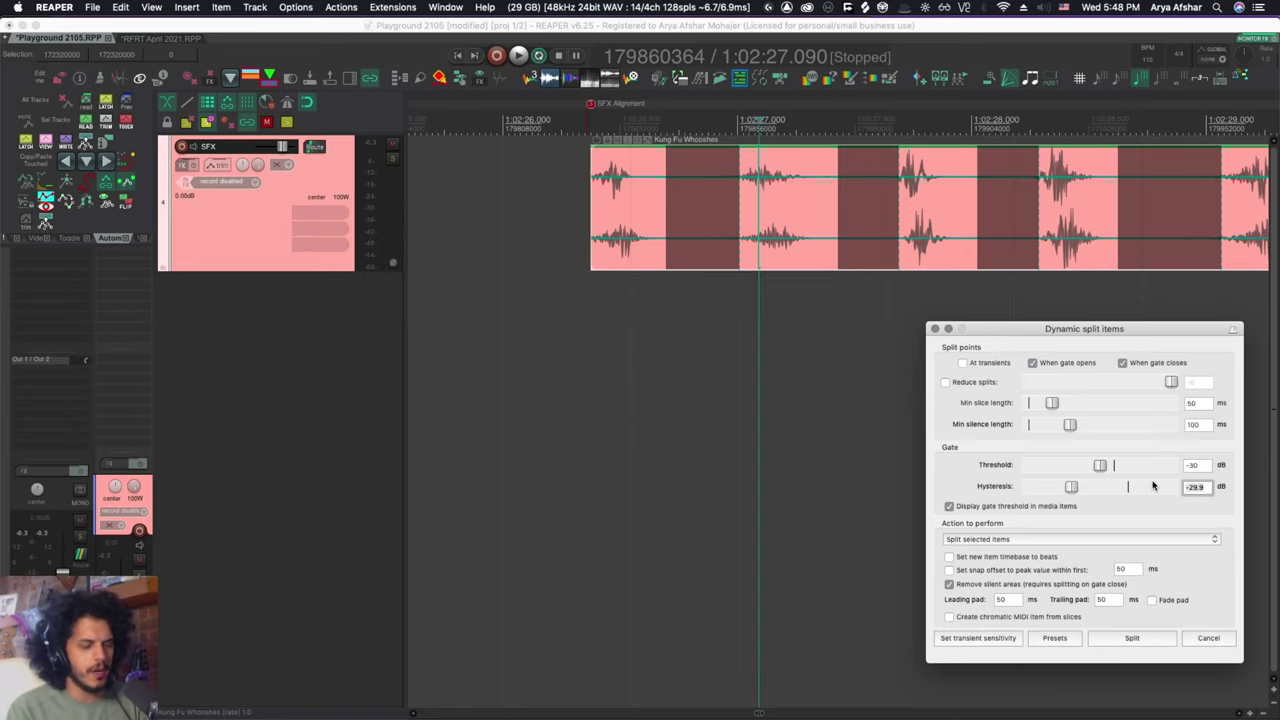
text(-30)
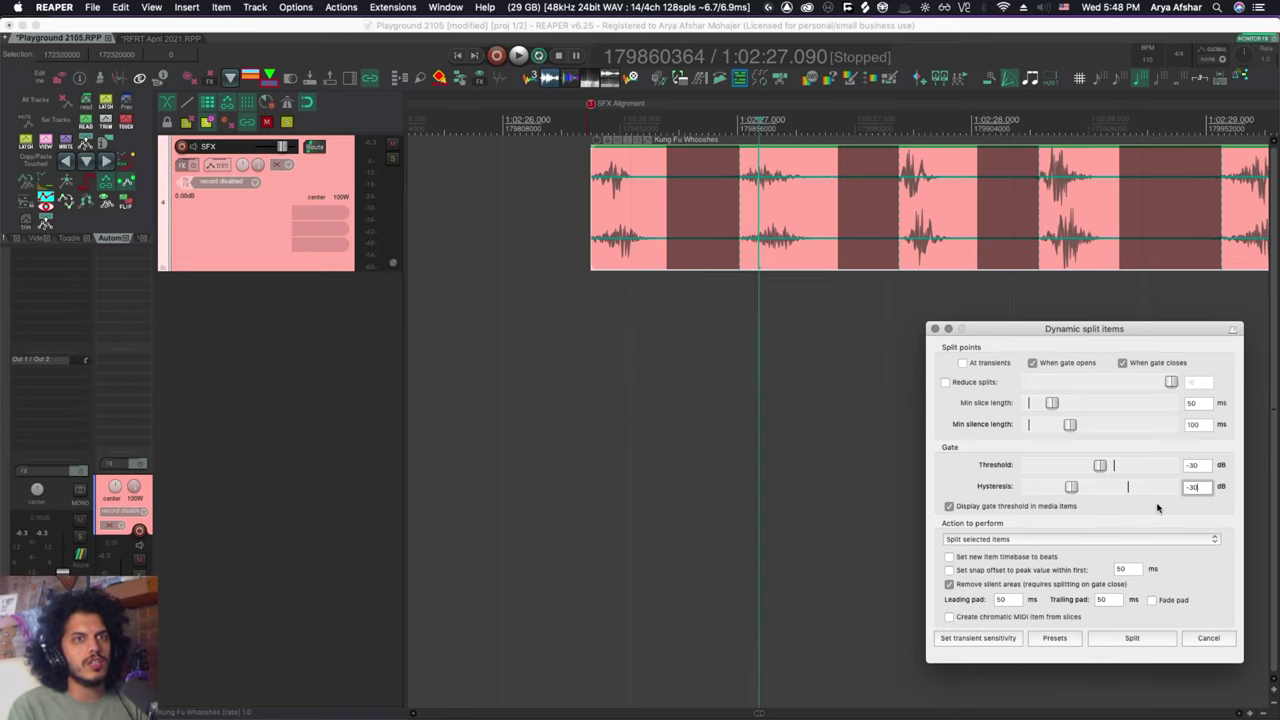
Check the quiet starts of the whooshes against the slice edges and lower the gate threshold to -40 dB.
click(1192, 465)
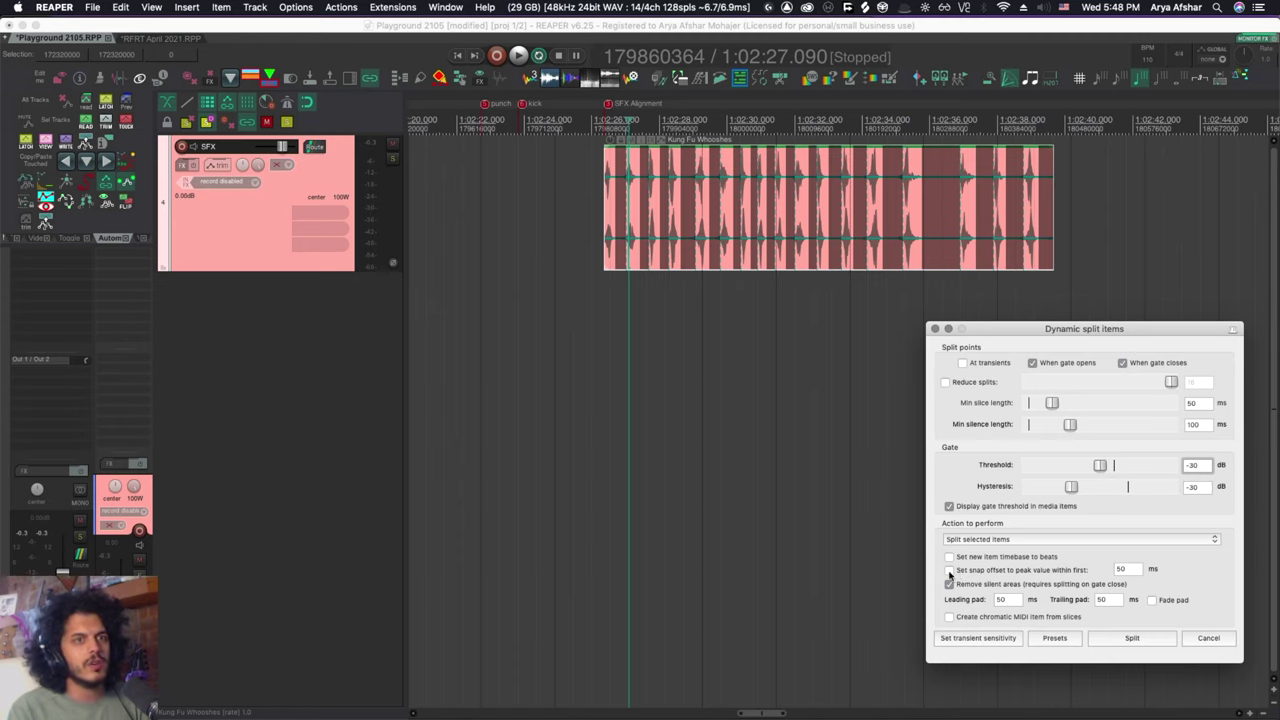
scroll(600, 279, up, 6)
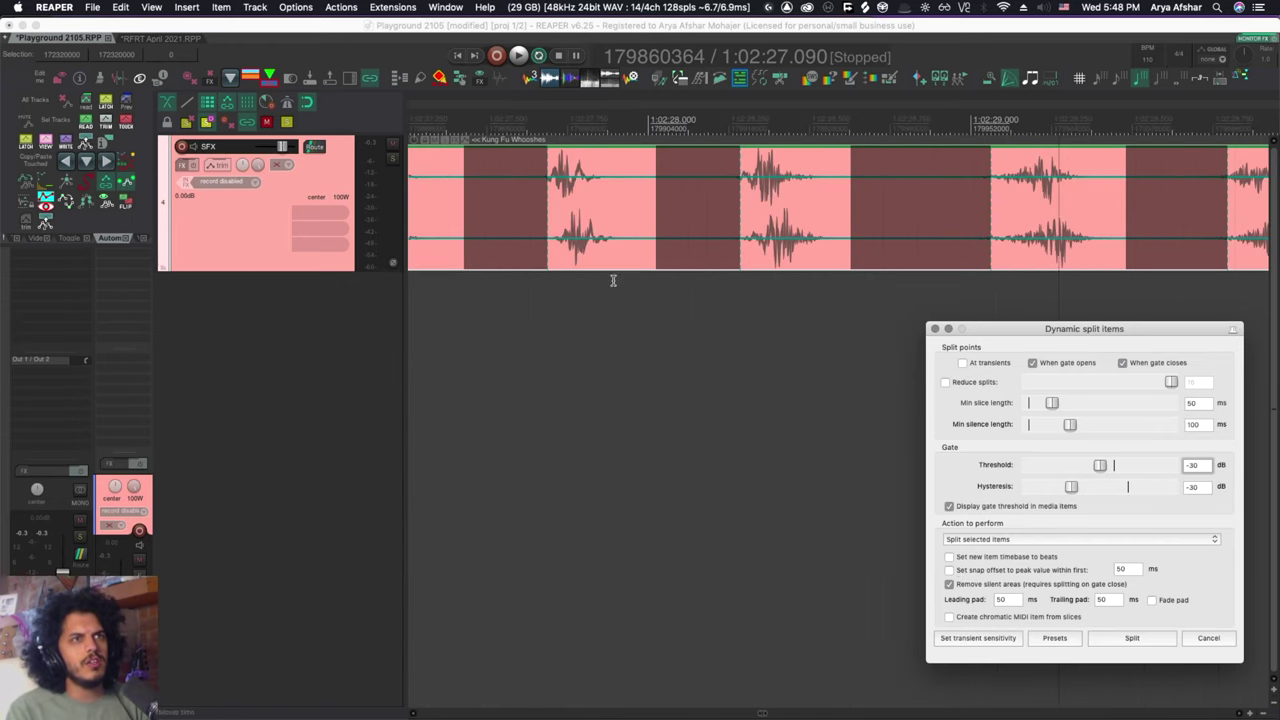
scroll(613, 280, down, 8)
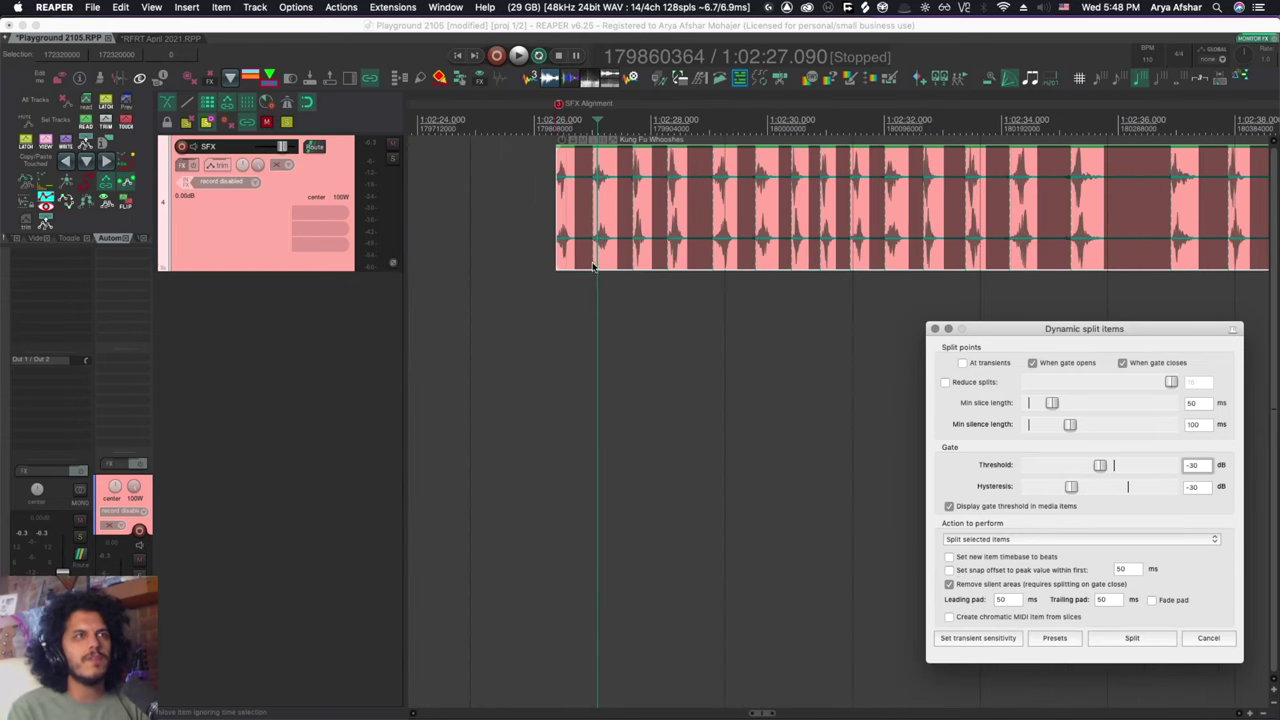
scroll(593, 266, up, 5)
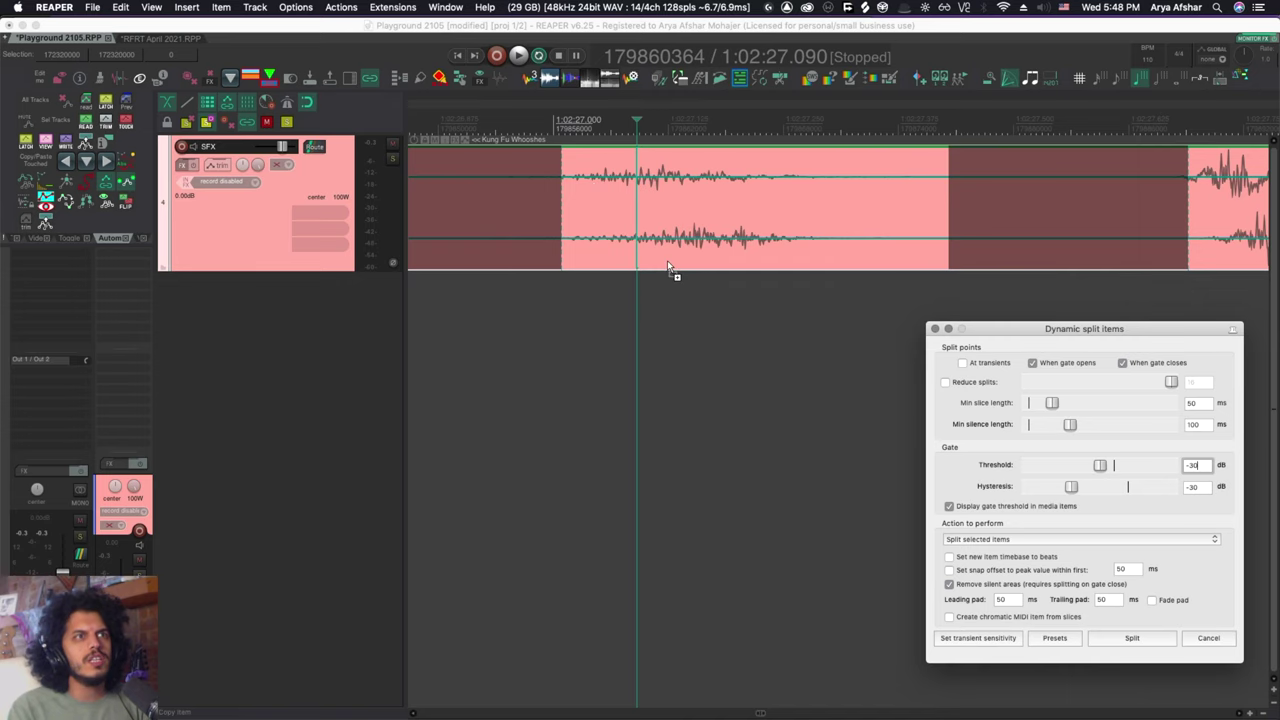
scroll(670, 265, up, 4)
scroll(683, 418, up, 3)
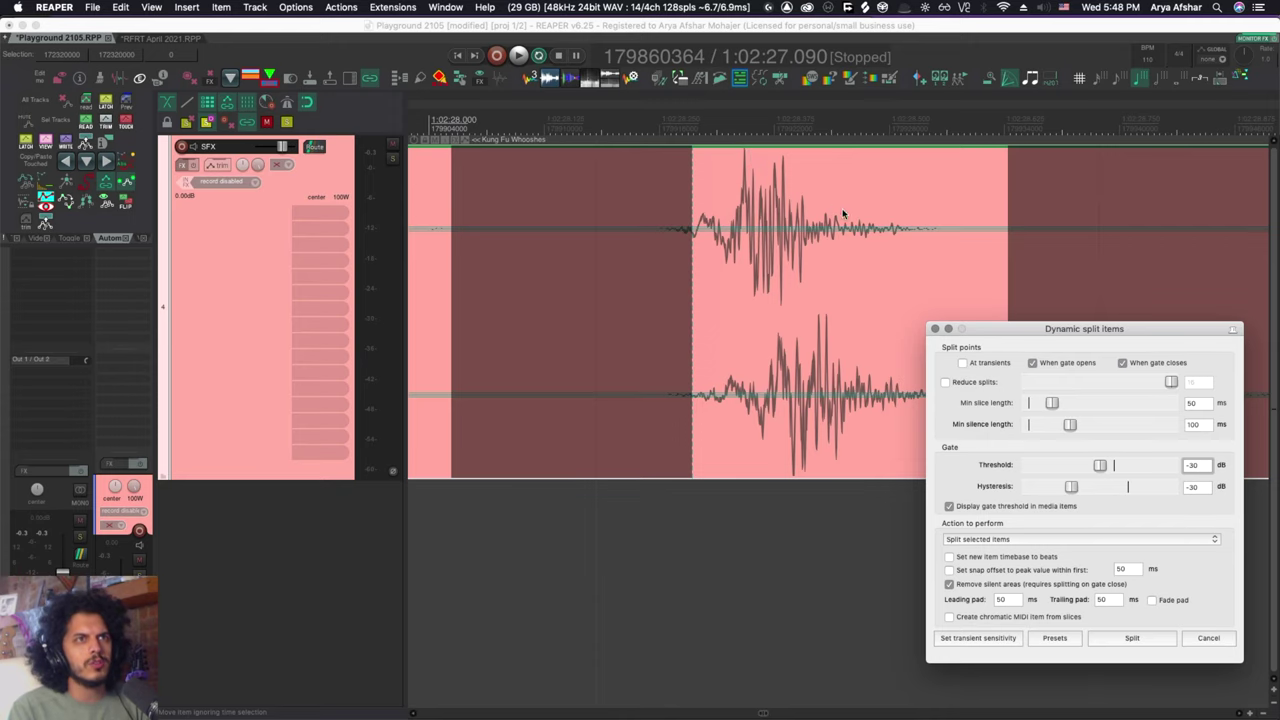
scroll(803, 333, down, 4)
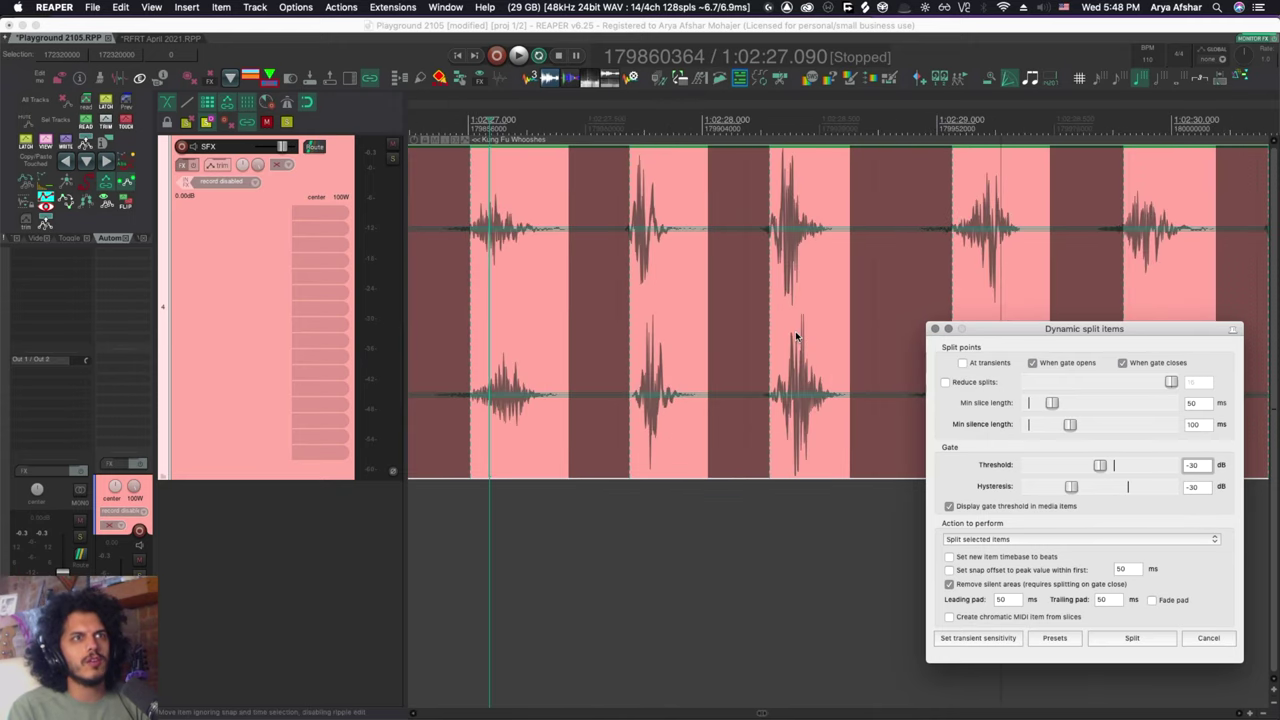
scroll(700, 266, up, 6)
scroll(693, 233, down, 3)
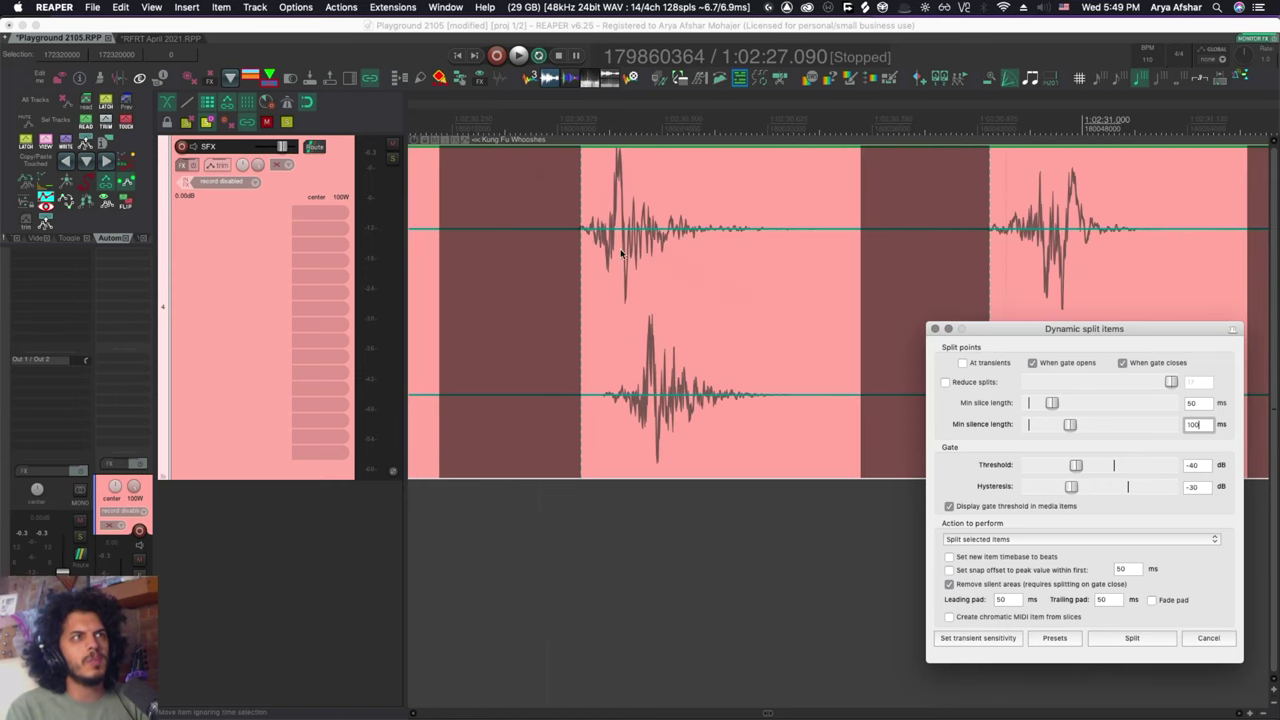
Examine the slice boundaries along the Kung Fu Whooshes item to check that each whoosh is fully enclosed.
scroll(654, 312, down, 6)
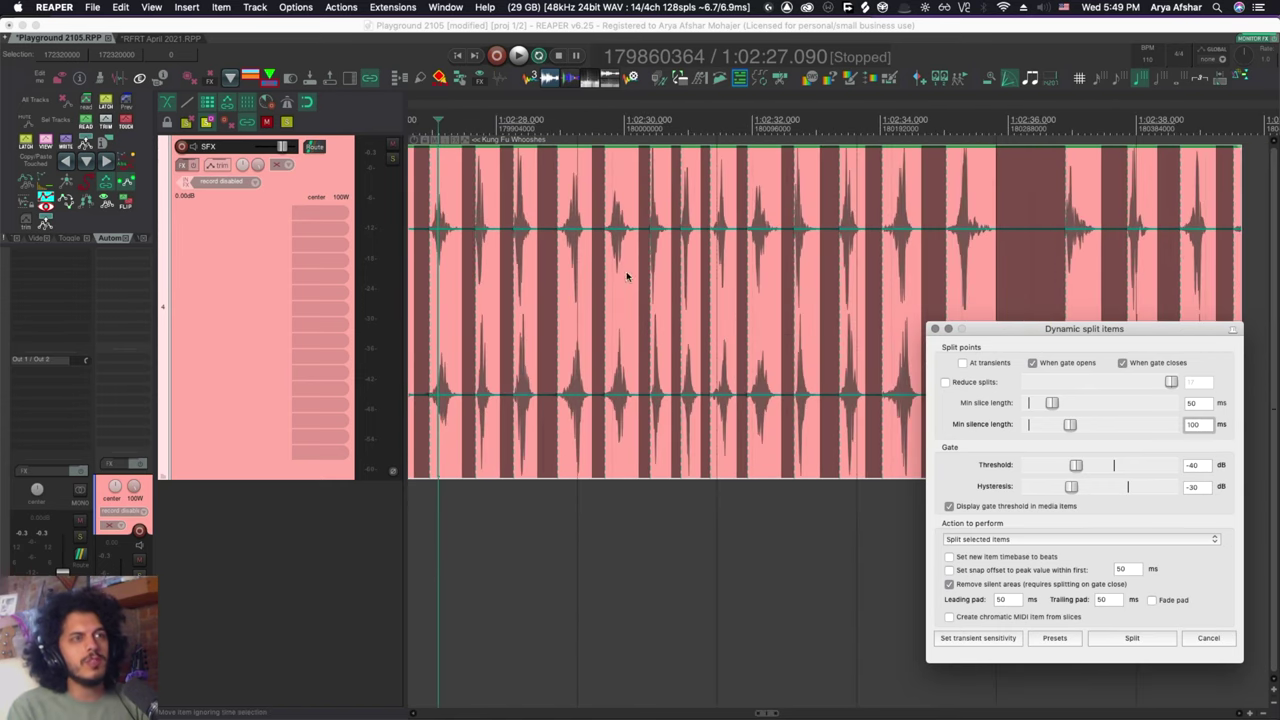
scroll(627, 276, up, 6)
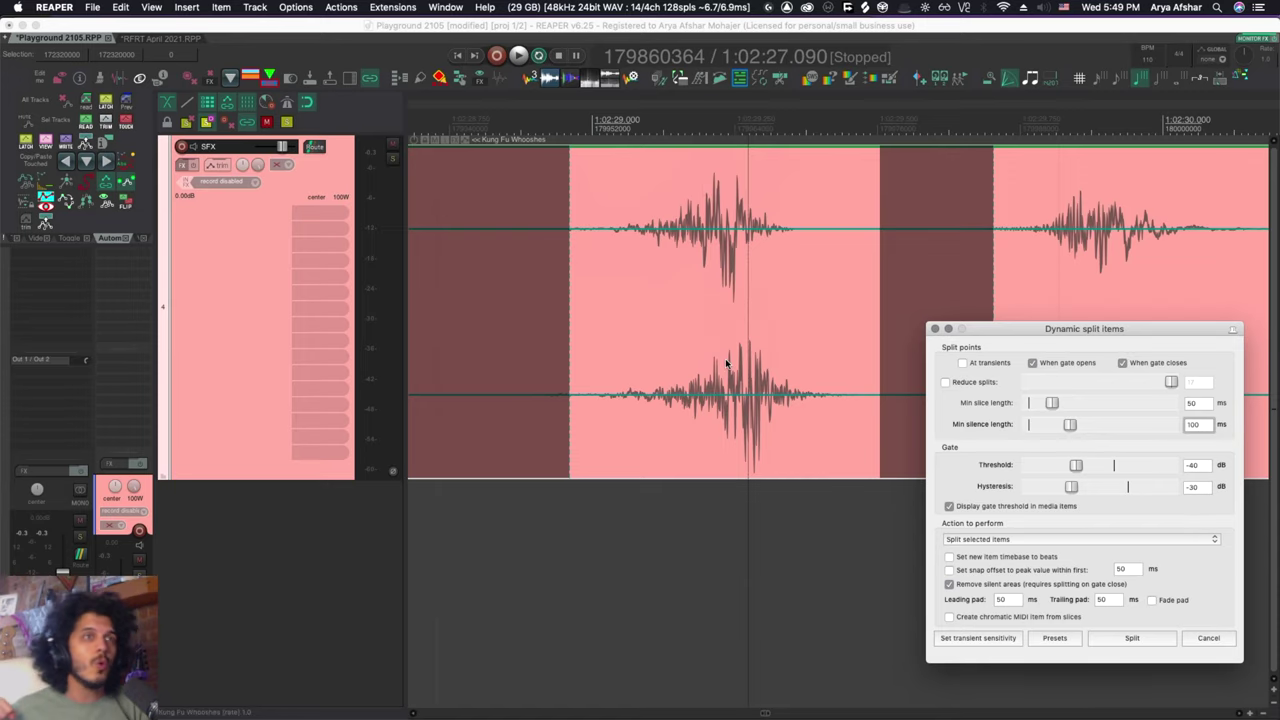
scroll(754, 519, down, 4)
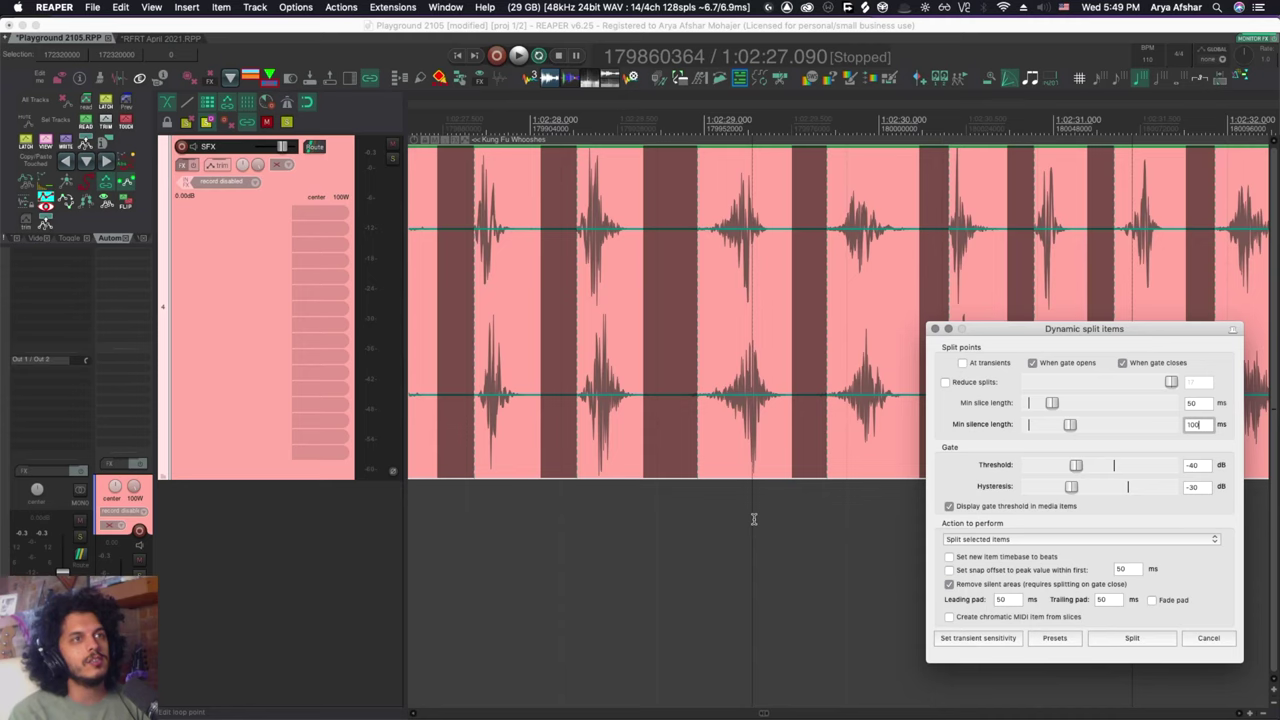
scroll(754, 519, right, 5)
scroll(754, 519, down, 3)
scroll(714, 479, right, 2)
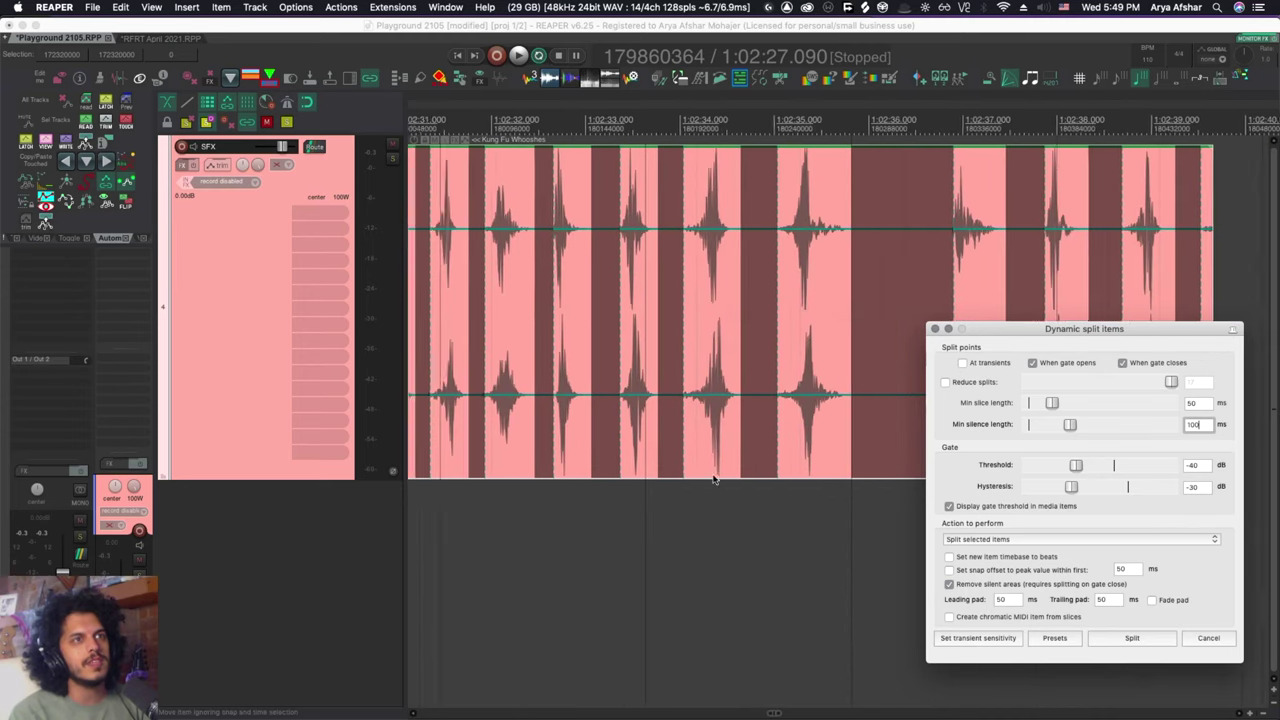
scroll(714, 479, right, 2)
scroll(716, 479, up, 4)
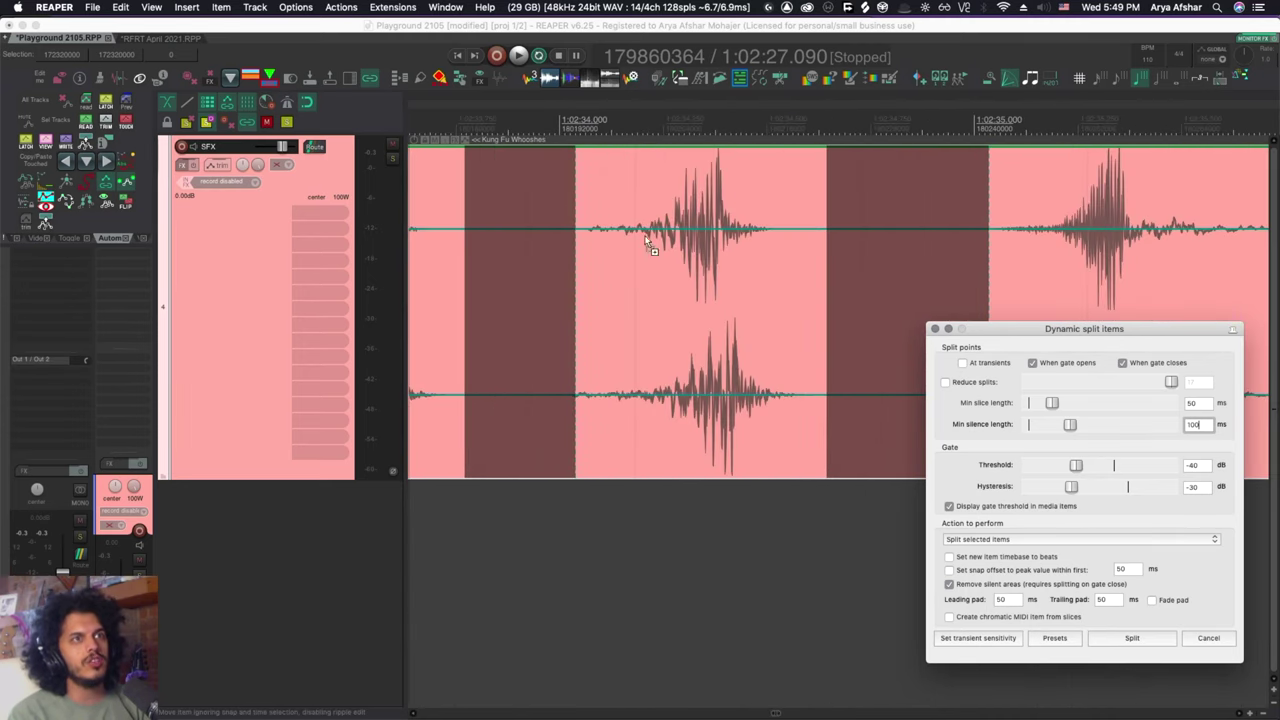
Show the transport time in seconds and make a time selection about 0.36 s long from the start of the whoosh near 1:02:35 past its peak.
right_click(212, 57)
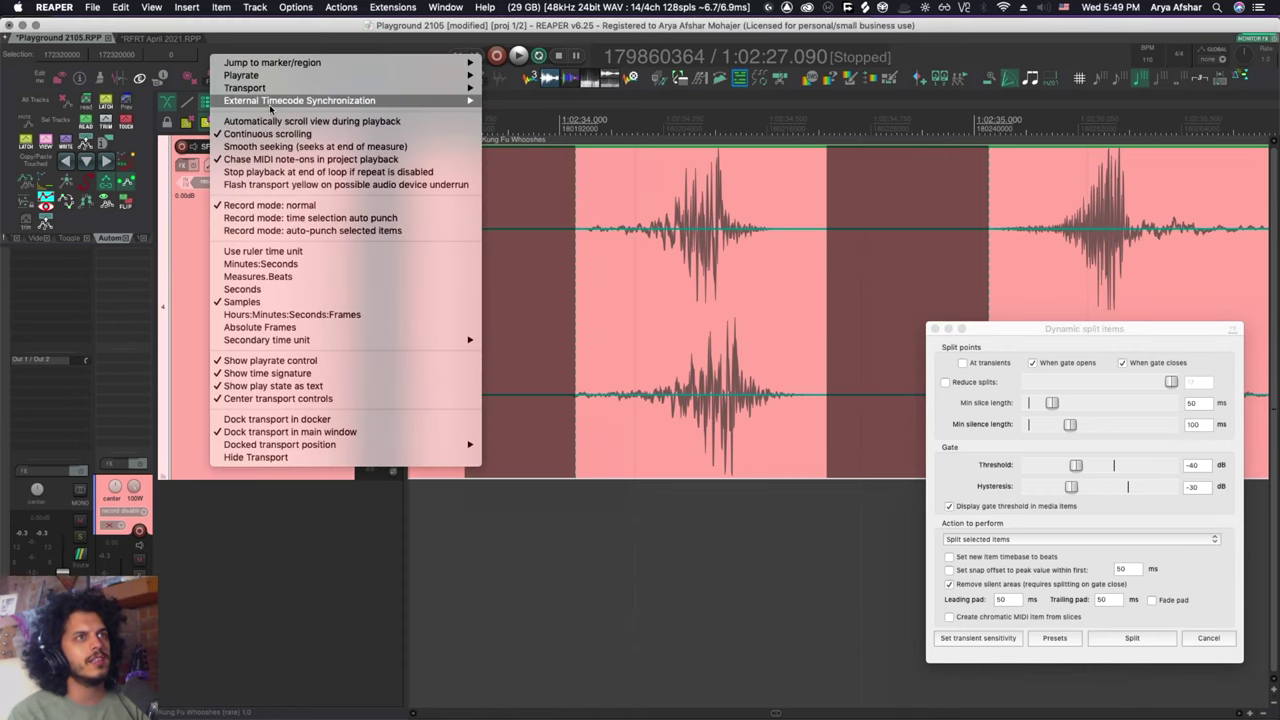
click(317, 291)
scroll(600, 167, down, 5)
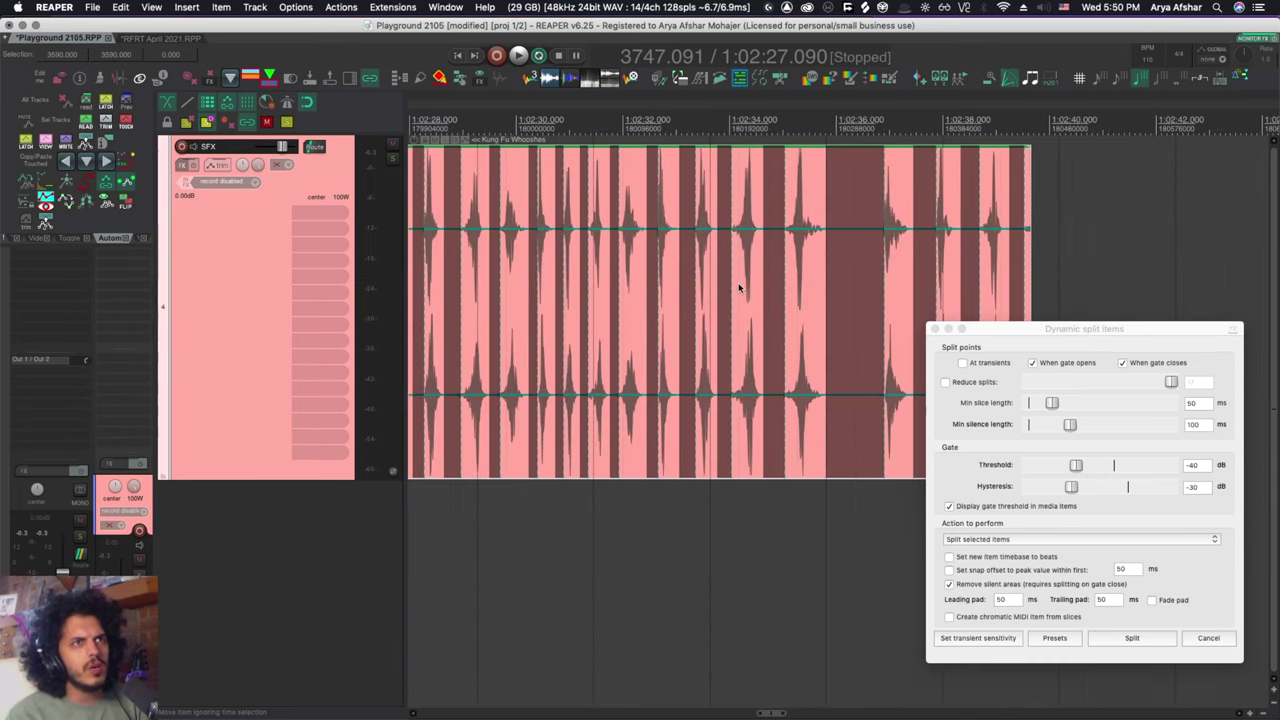
scroll(743, 286, up, 6)
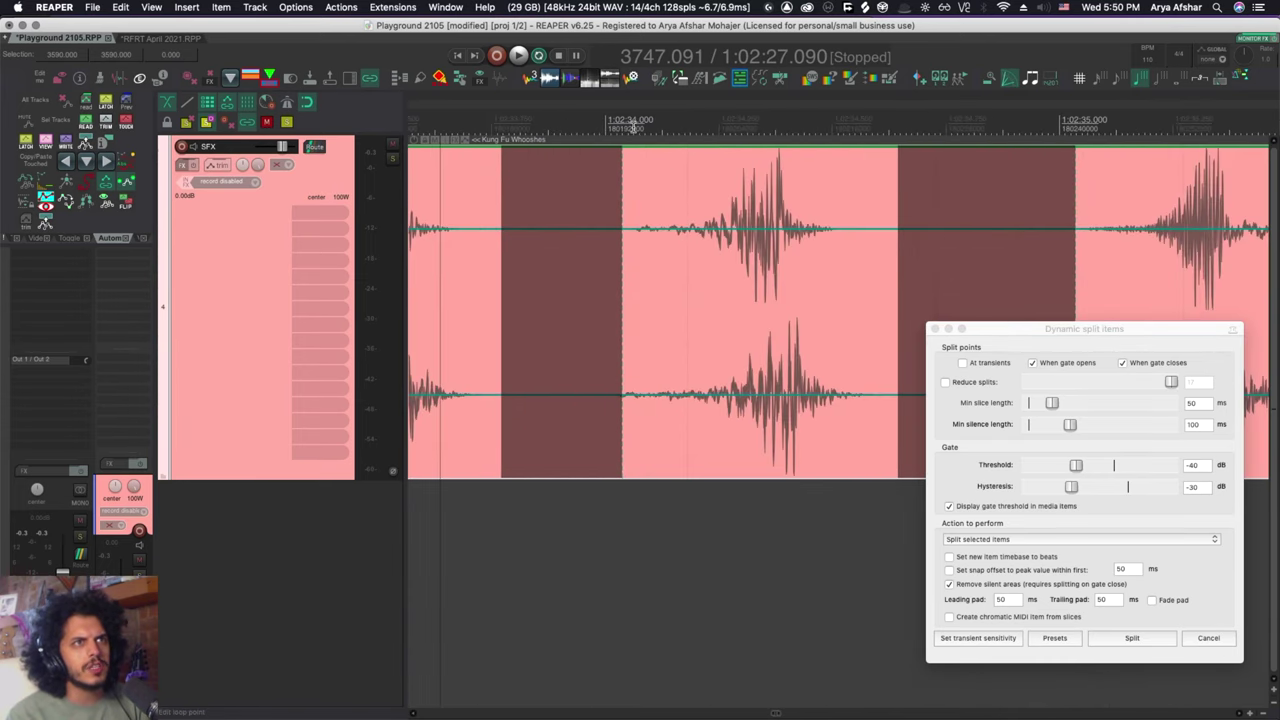
key(Tab)
drag(510, 130, 690, 148)
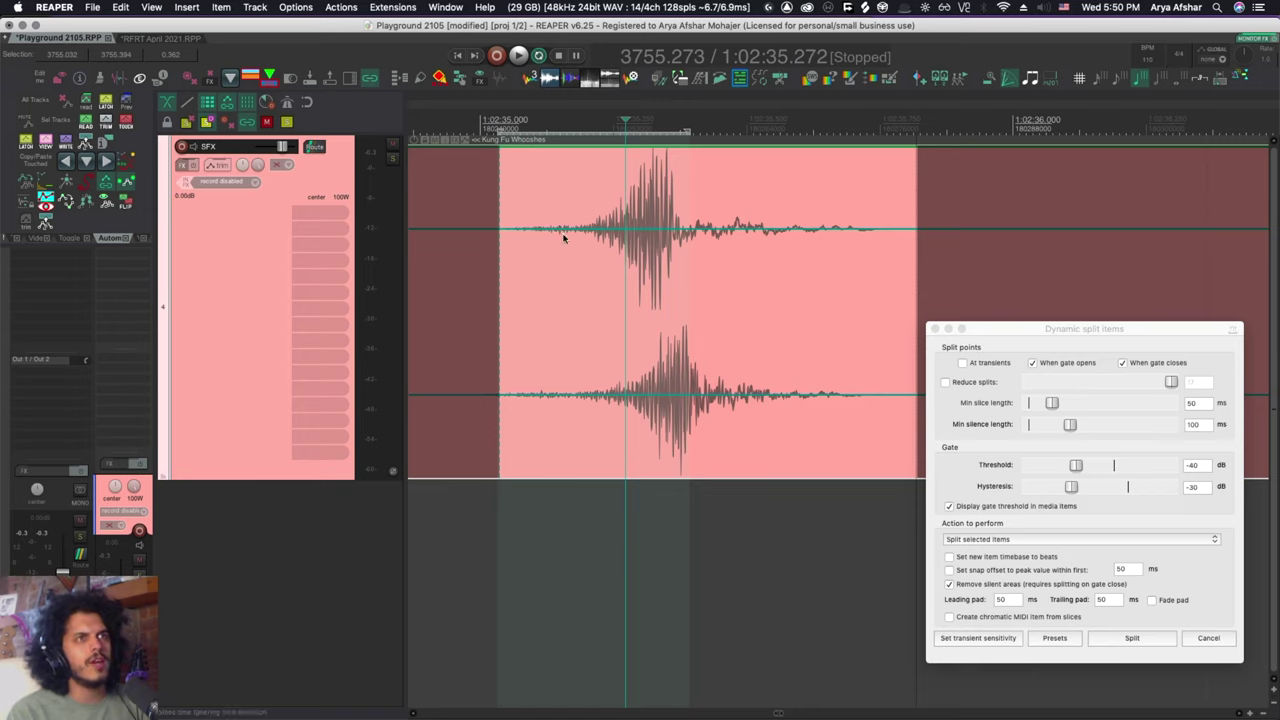
Enable setting the snap offset to the peak value within the first 360 ms of each slice.
click(1132, 571)
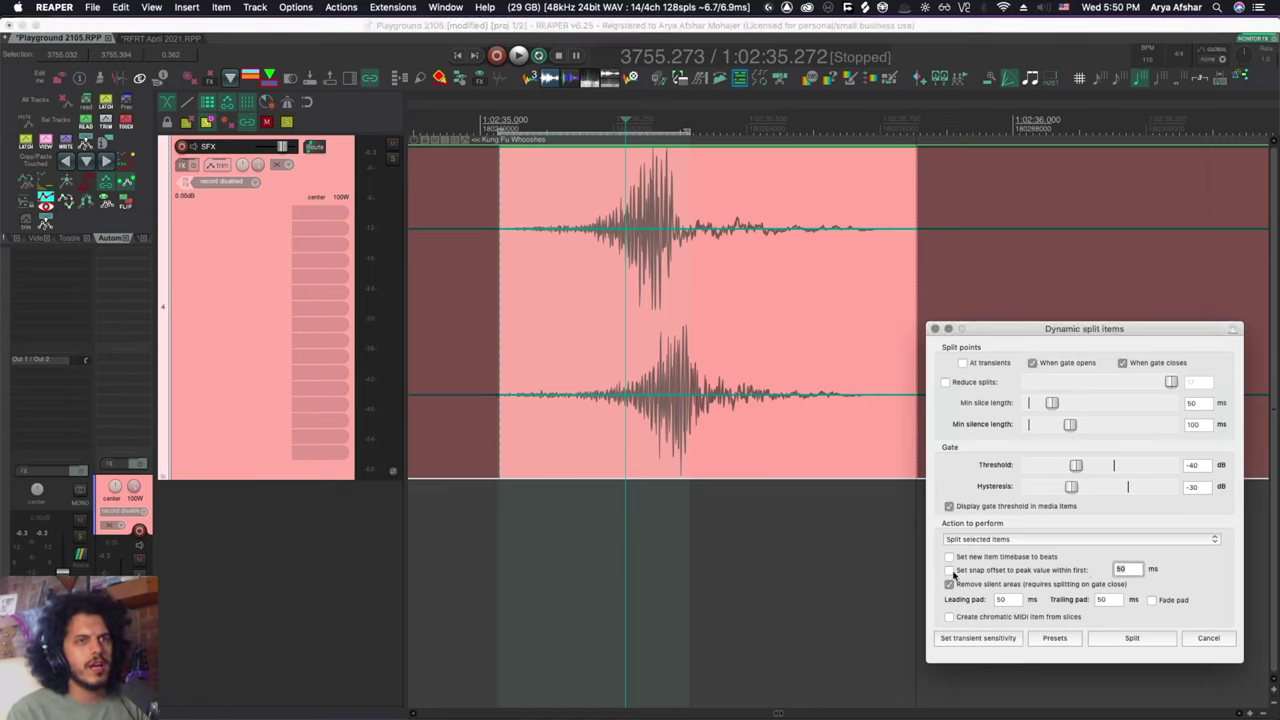
click(948, 570)
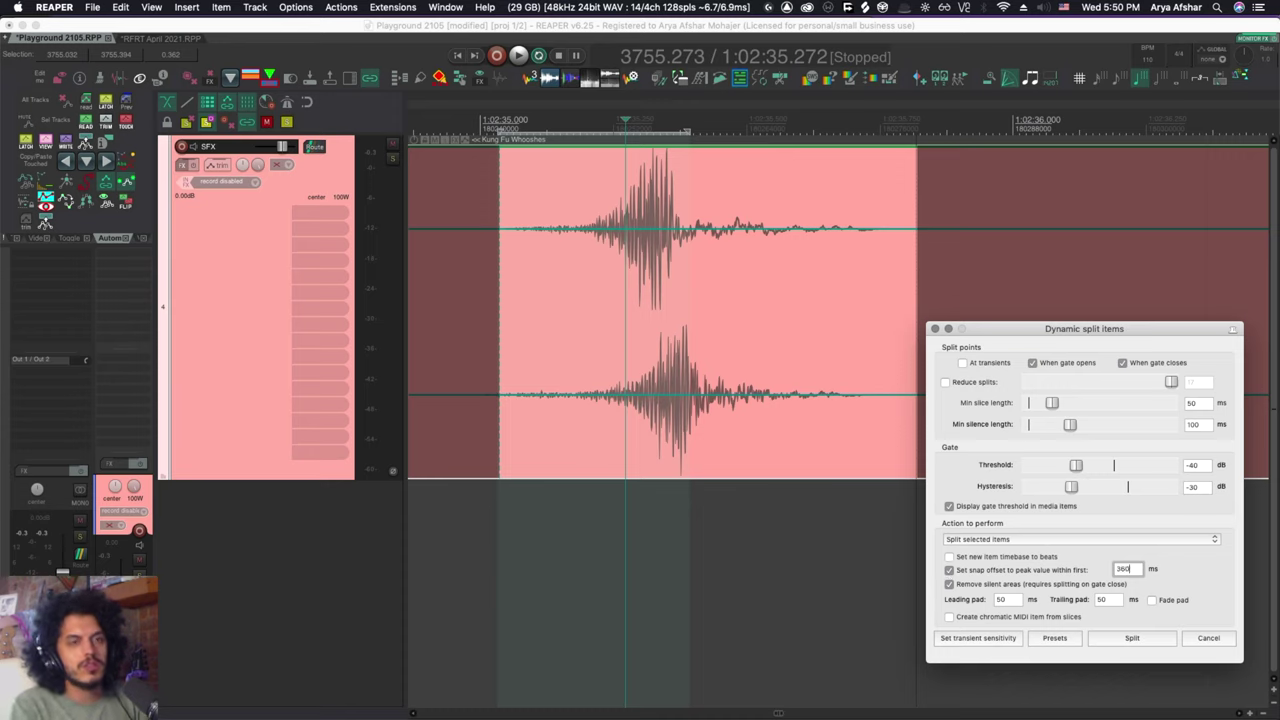
click(1010, 603)
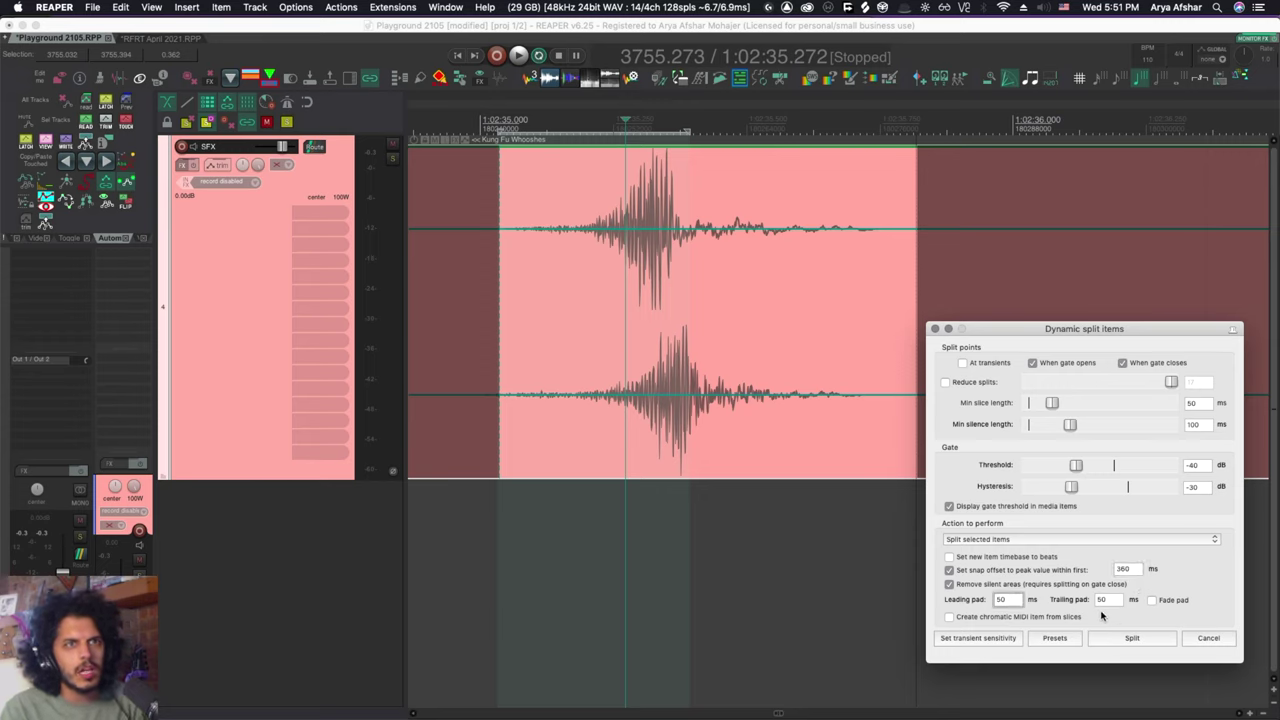
Save the dynamic split settings as a preset named "Sfx - Whooshes" and split the Kung Fu Whooshes item.
click(1053, 638)
click(1071, 694)
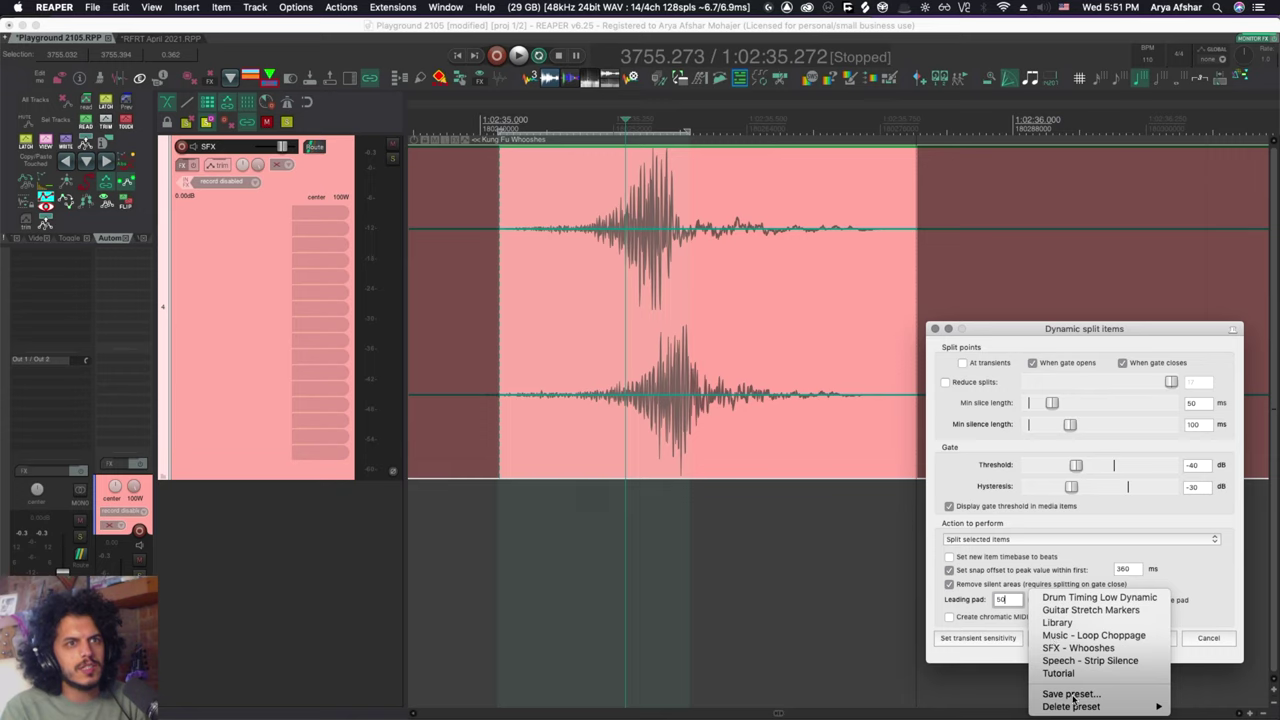
text(sfx)
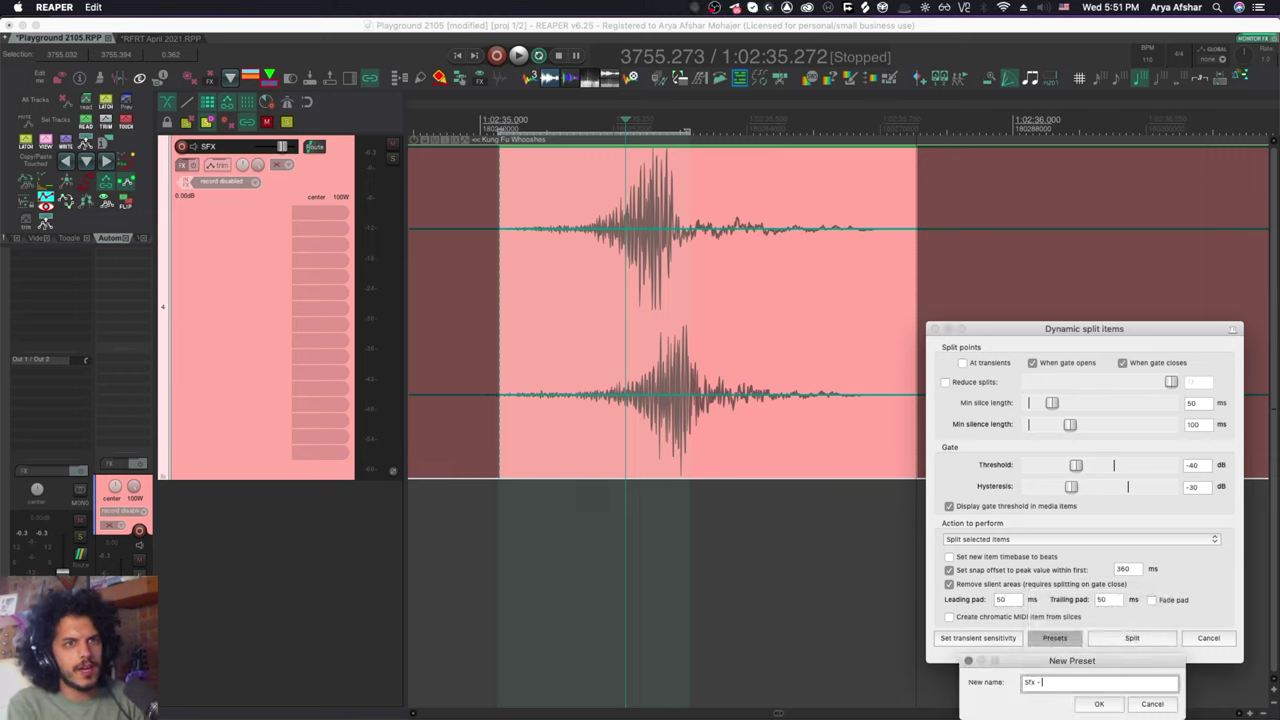
text(- Whooshes)
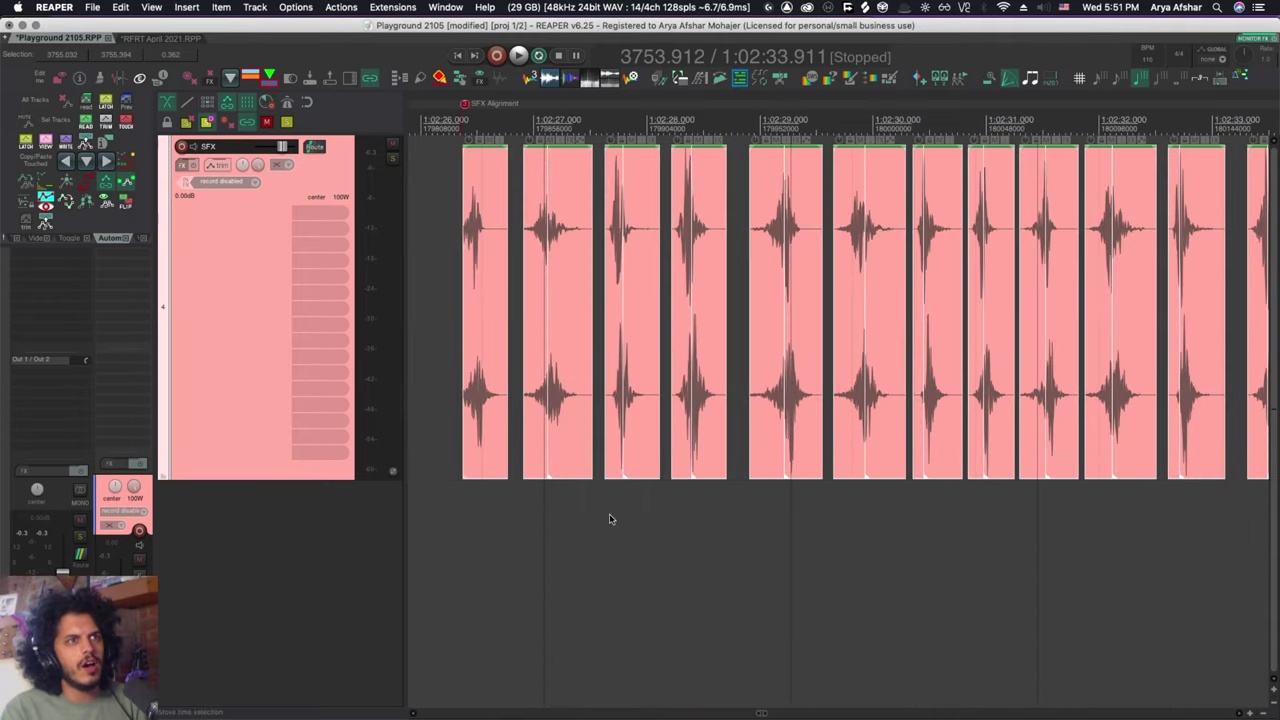
Deselect the split whooshes and examine where the snap offset sits relative to the peak in each item.
scroll(587, 464, down, 1)
scroll(588, 465, up, 2)
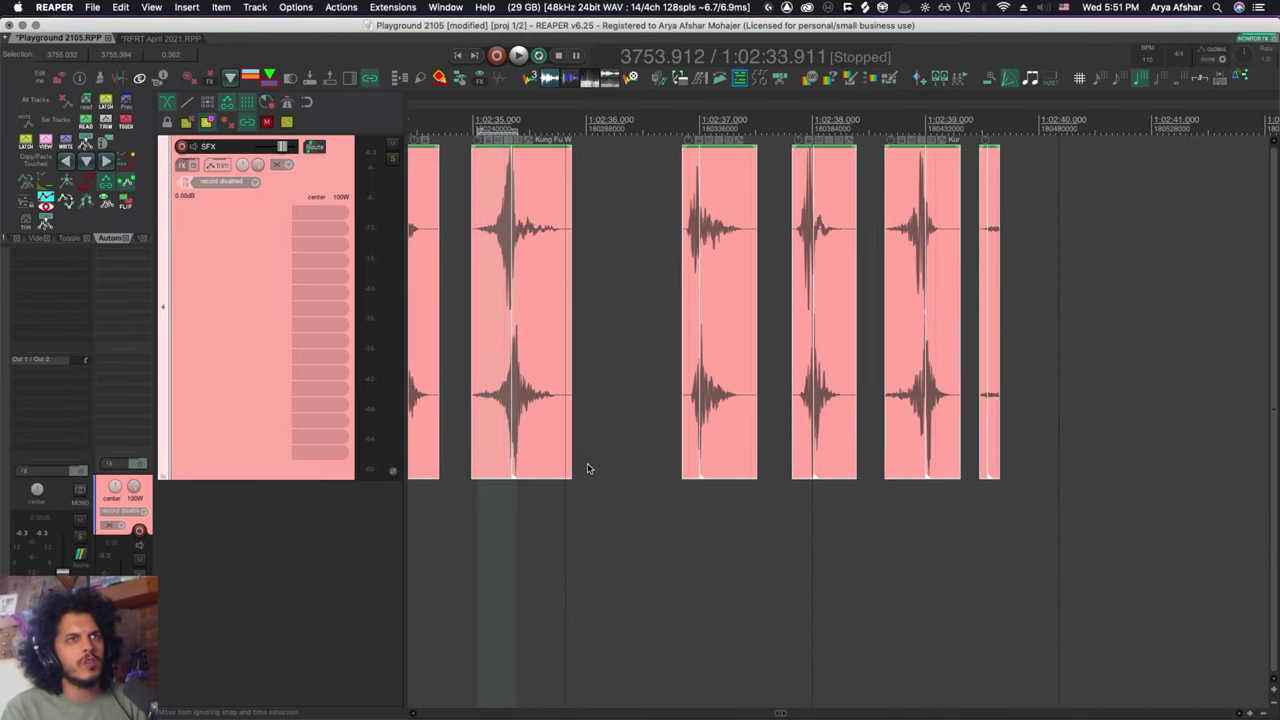
scroll(597, 471, down, 2)
click(616, 507)
scroll(597, 465, up, 5)
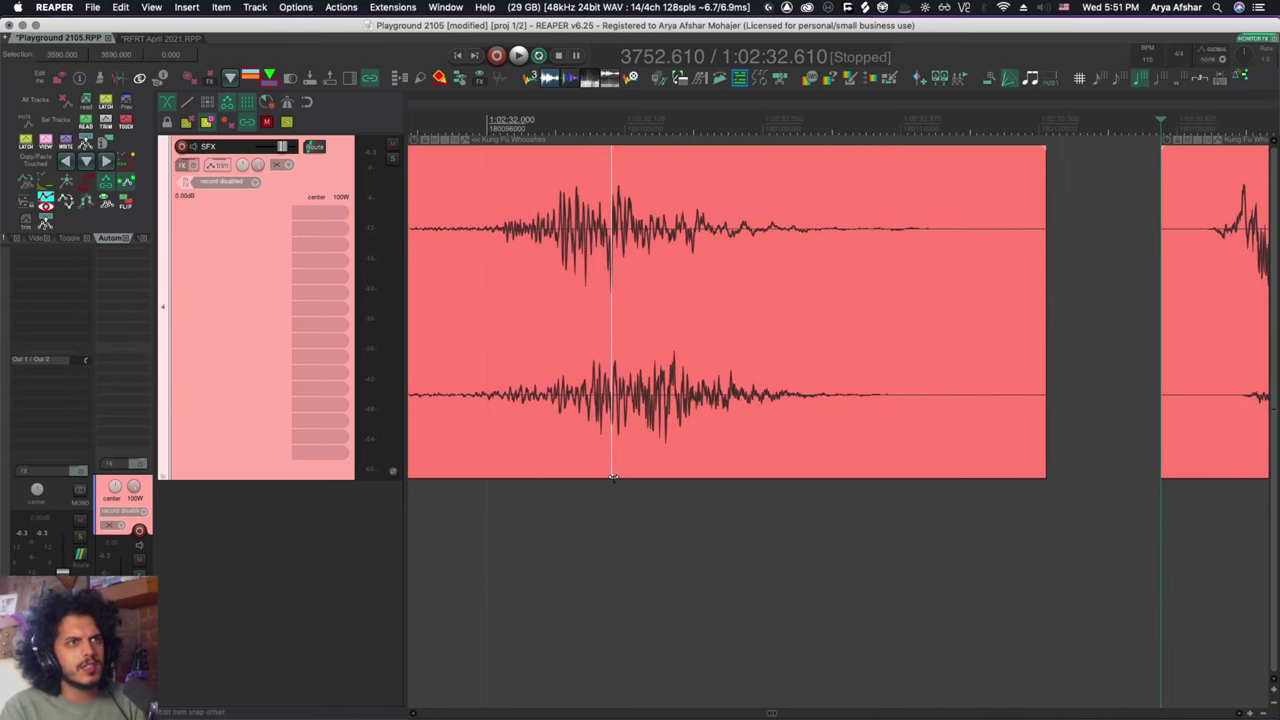
scroll(614, 477, down, 4)
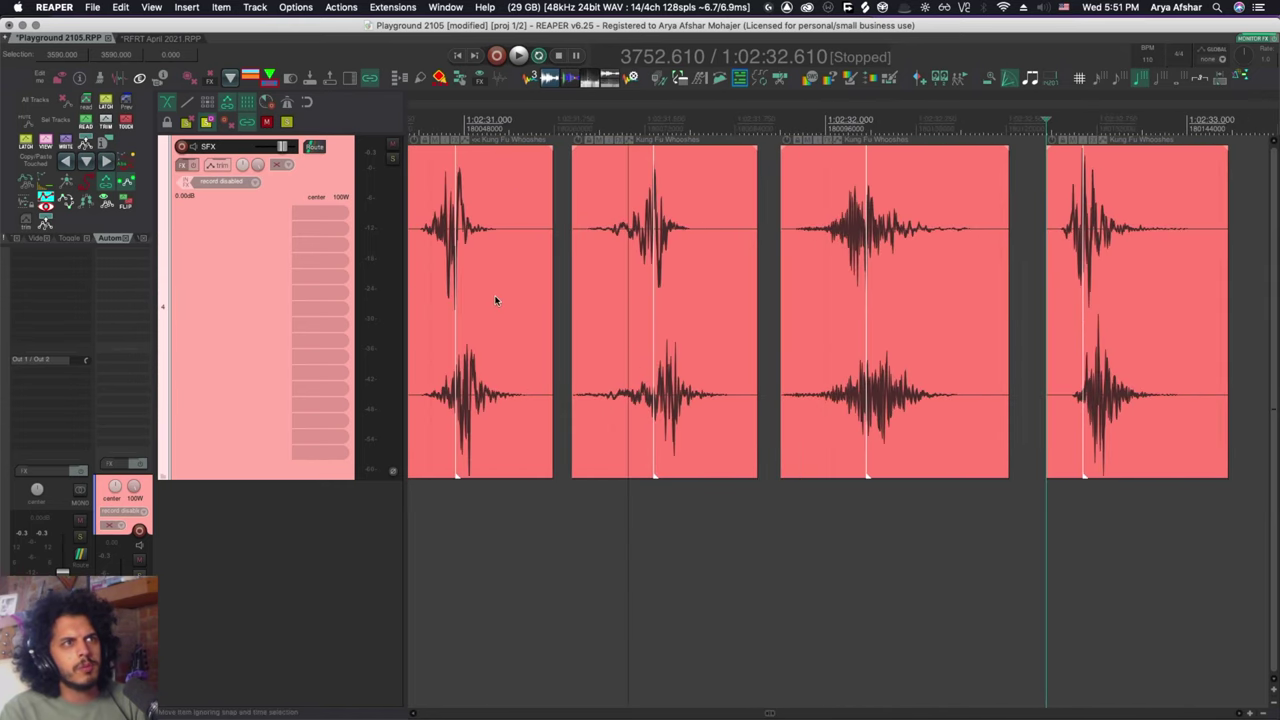
Place the edit cursor at the punch marker and at the kick marker ahead of the split whooshes.
scroll(495, 300, left, 10)
scroll(666, 366, down, 2)
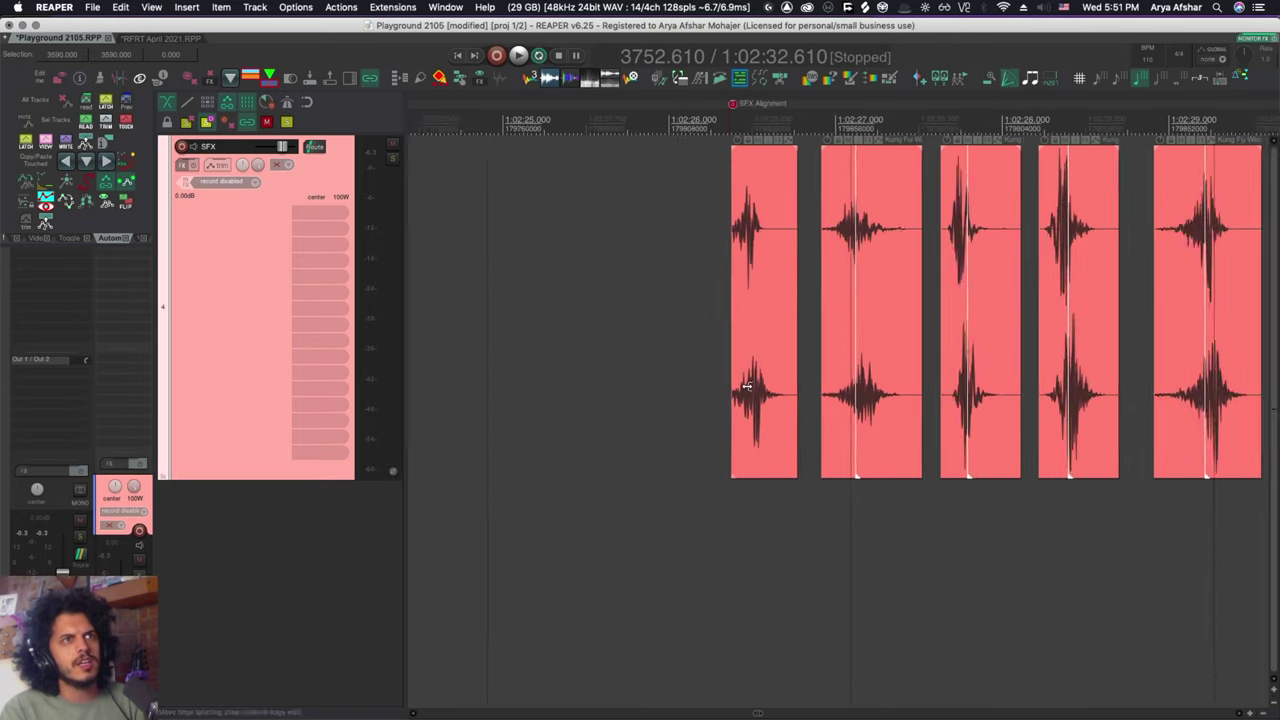
scroll(746, 387, left, 4)
click(485, 156)
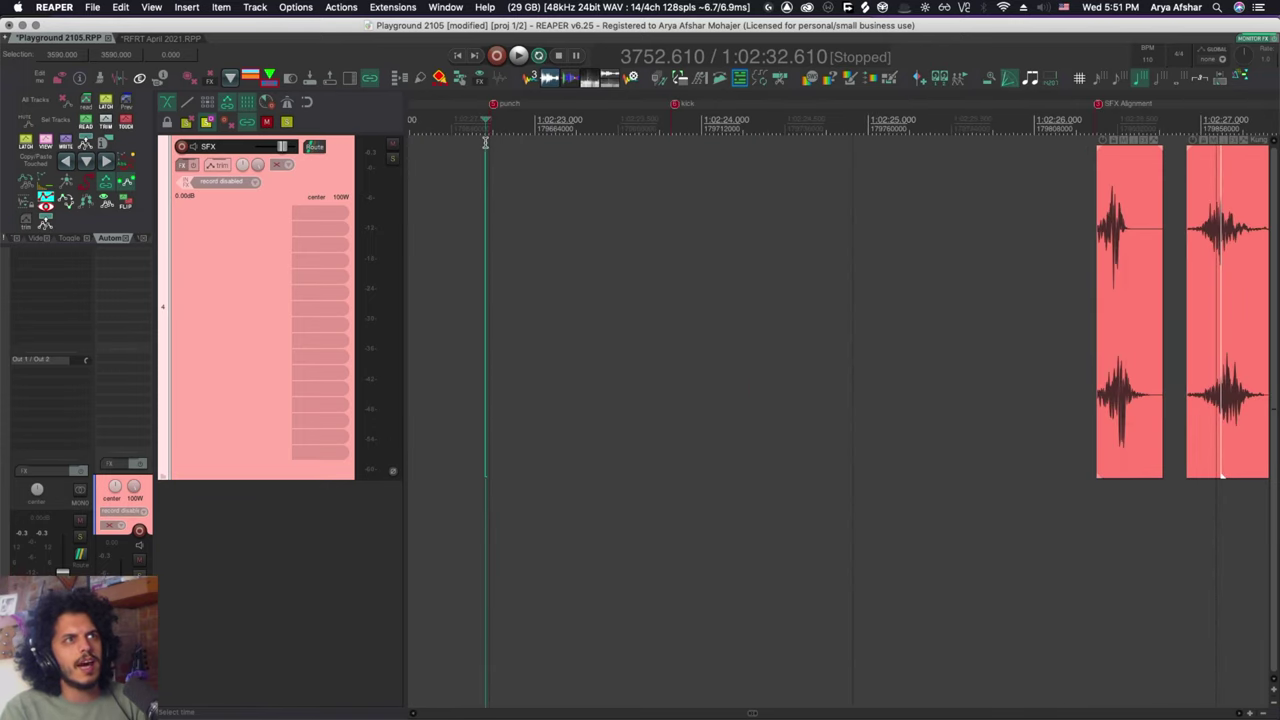
click(673, 155)
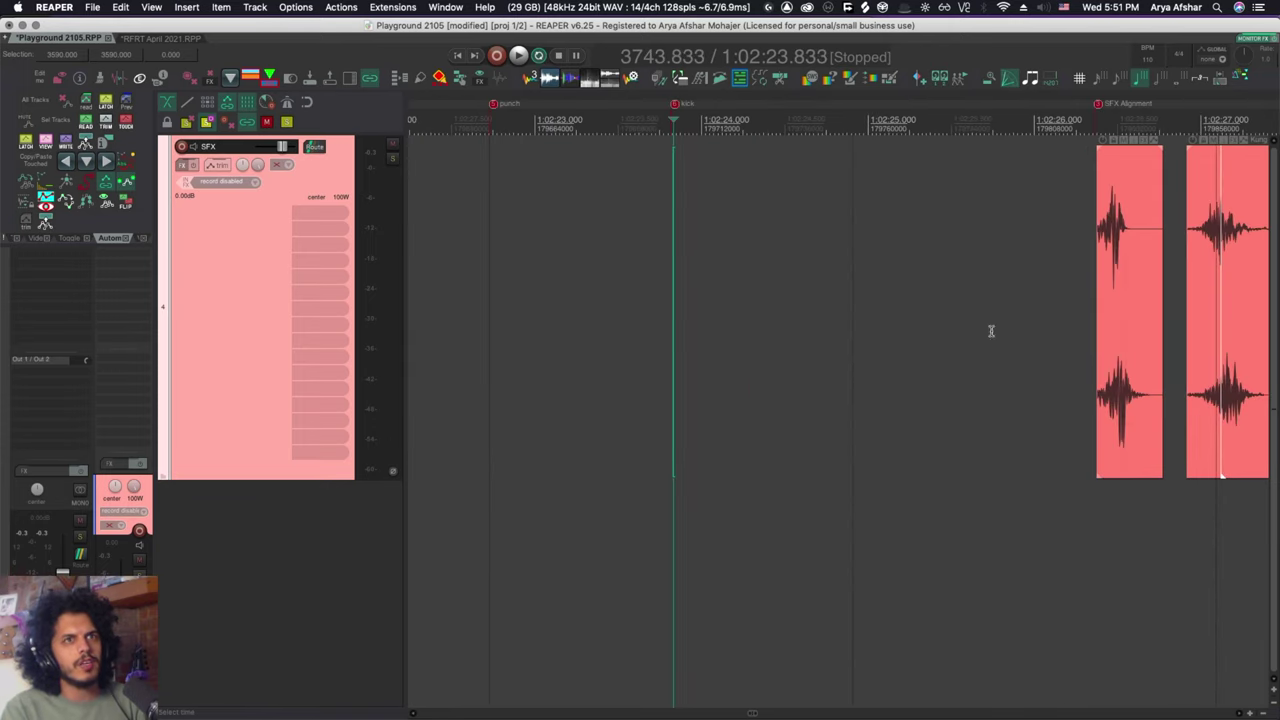
Move the fourth split whoosh to the kick marker so its snap offset snaps to the marker.
scroll(1100, 340, right, 3)
drag(1205, 329, 632, 322)
scroll(429, 283, up, 5)
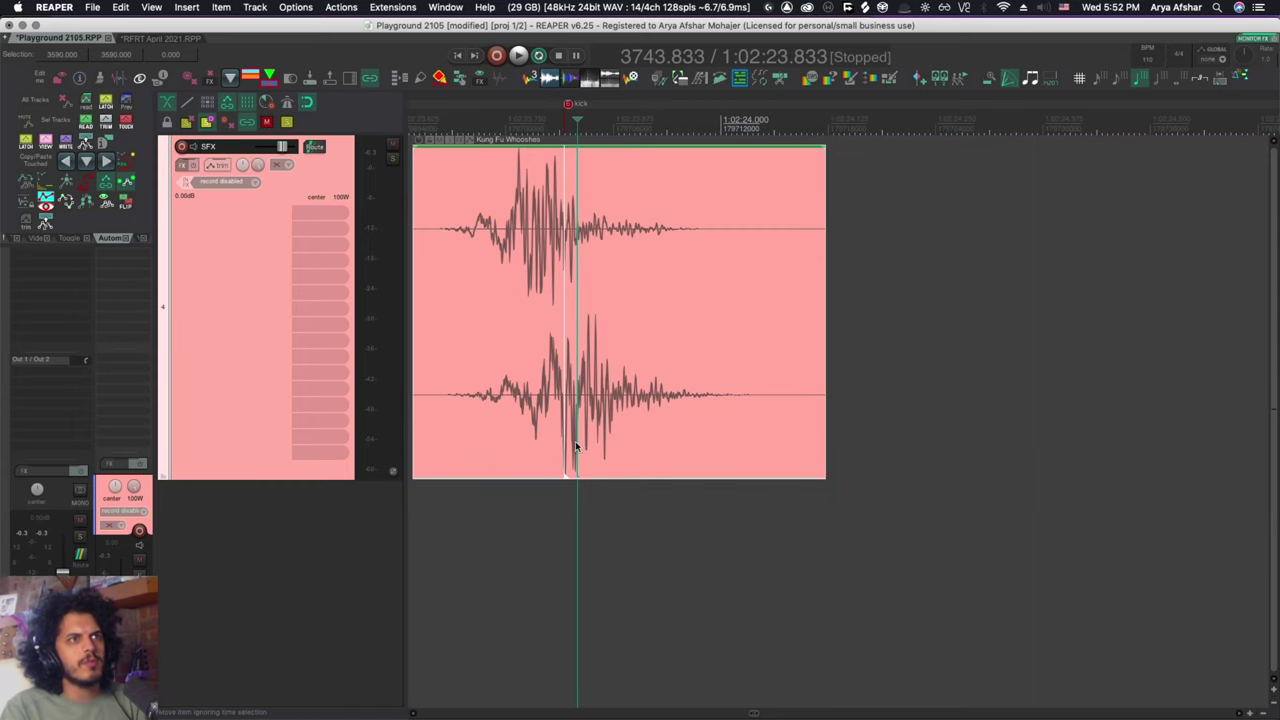
Move another split whoosh to the punch marker so its snap offset snaps to the marker.
scroll(633, 427, down, 4)
scroll(700, 430, left, 6)
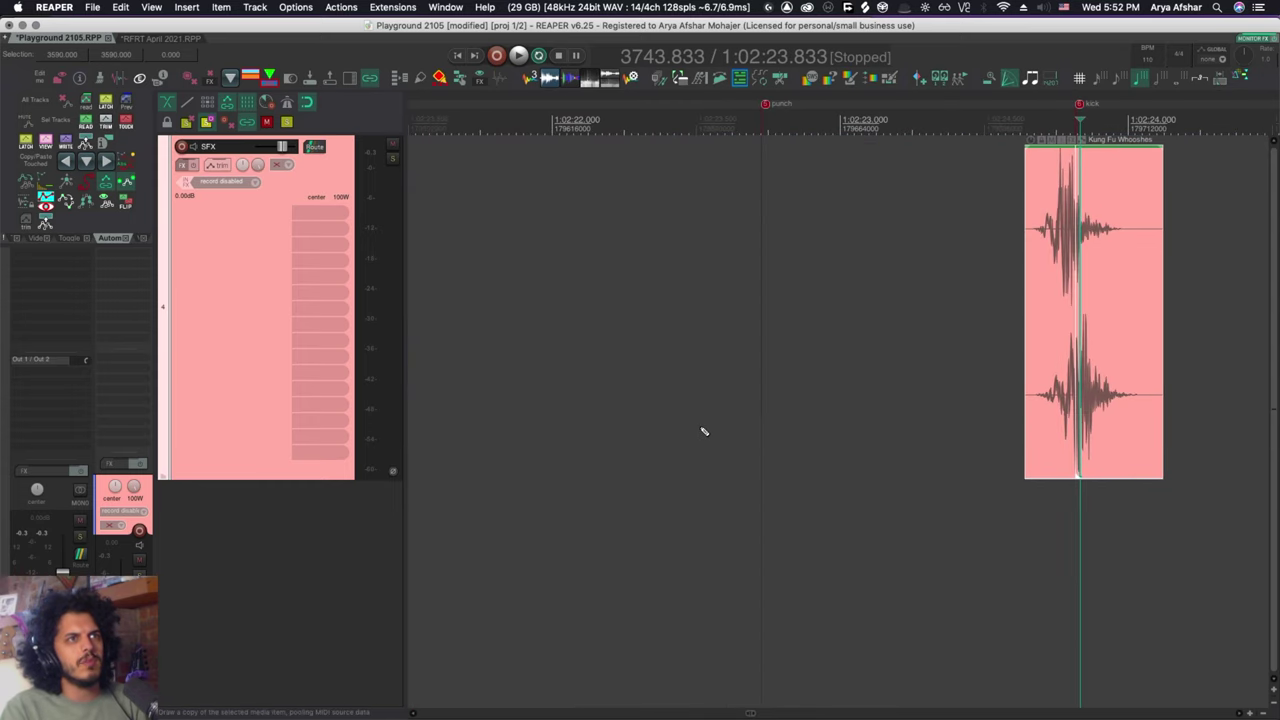
scroll(700, 423, down, 3)
scroll(670, 340, right, 5)
scroll(843, 434, right, 4)
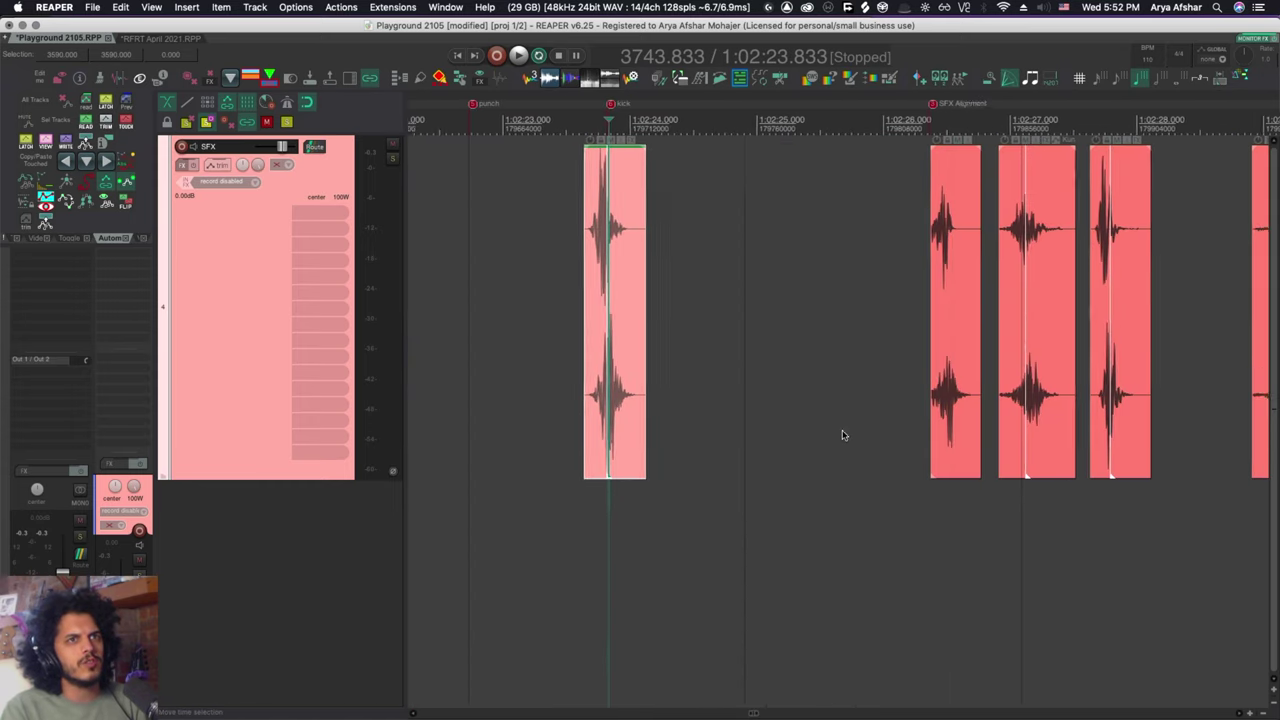
drag(1080, 343, 497, 334)
scroll(477, 260, down, 1)
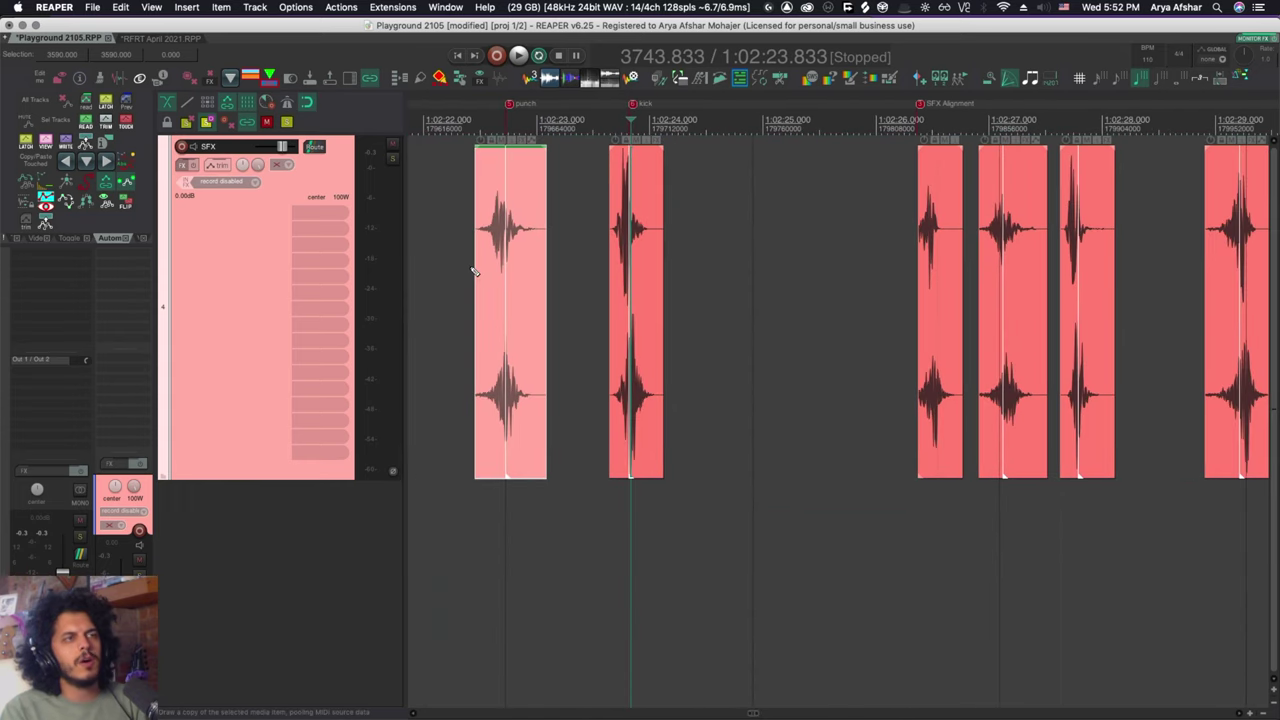